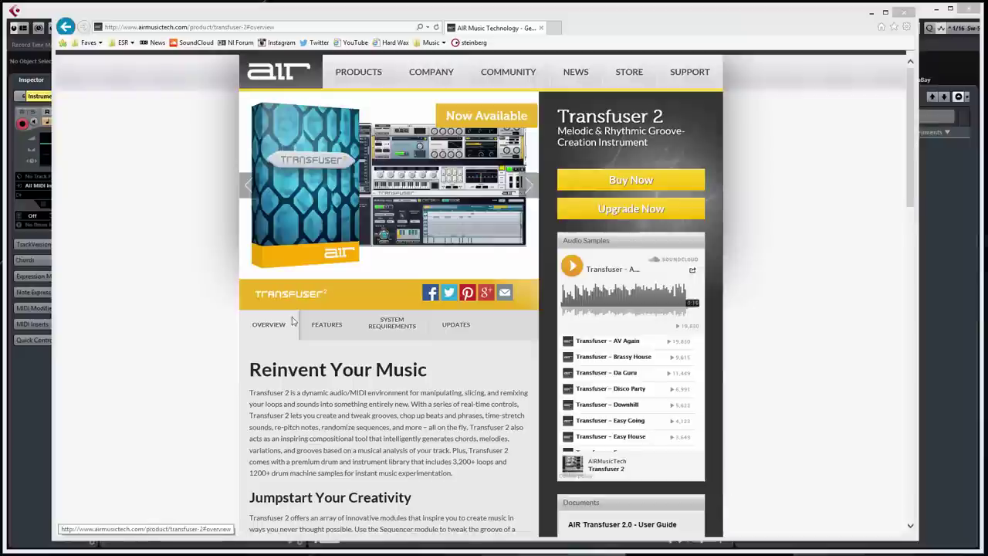
- Review the product page's feature list and system requirements, then return to the overview
left_click(331, 332)
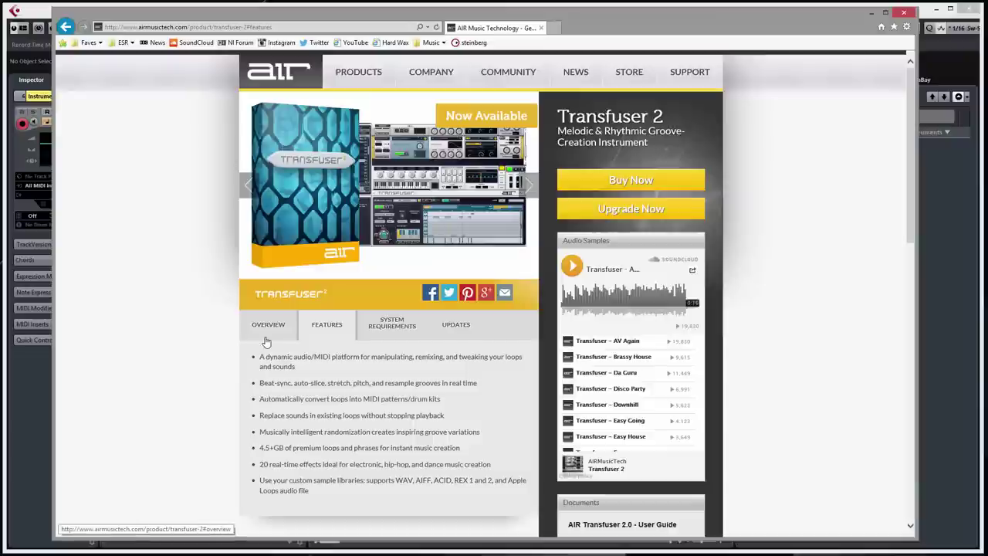
left_click(401, 329)
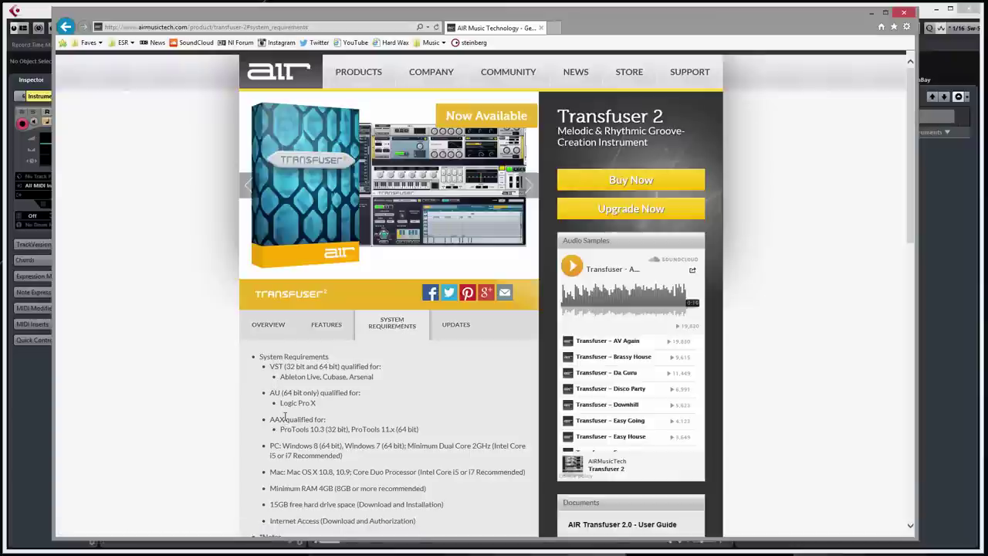
left_click(282, 333)
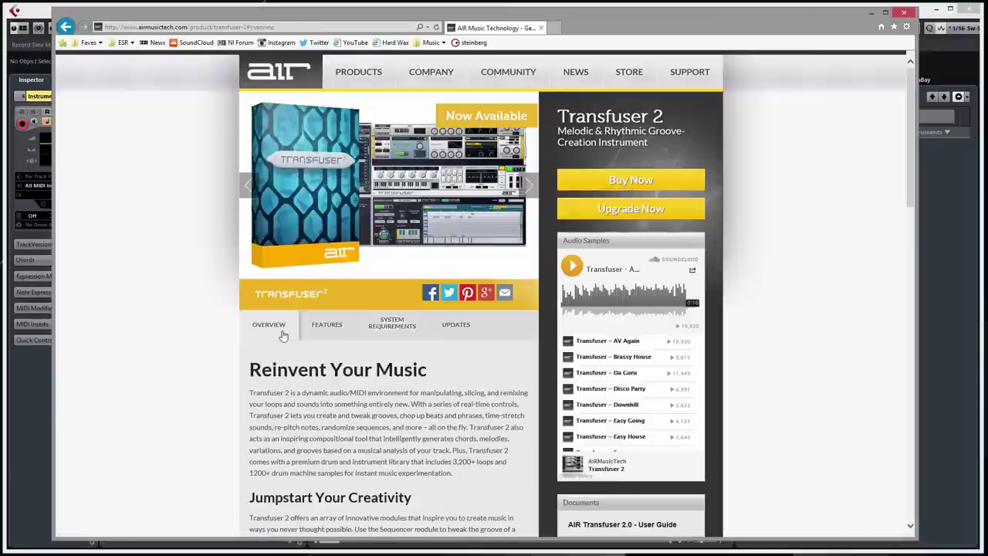
- Load Transfuser from AirMusicTech > Air Music Technology into the empty instrument slot and reposition its window
left_click(871, 13)
left_click(843, 117)
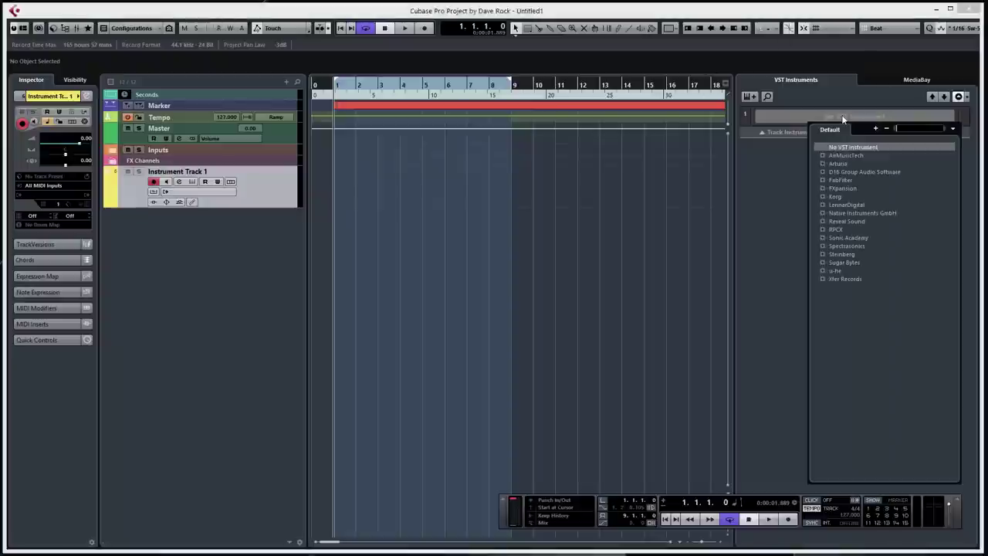
left_click(839, 154)
left_click(839, 164)
left_click(866, 206)
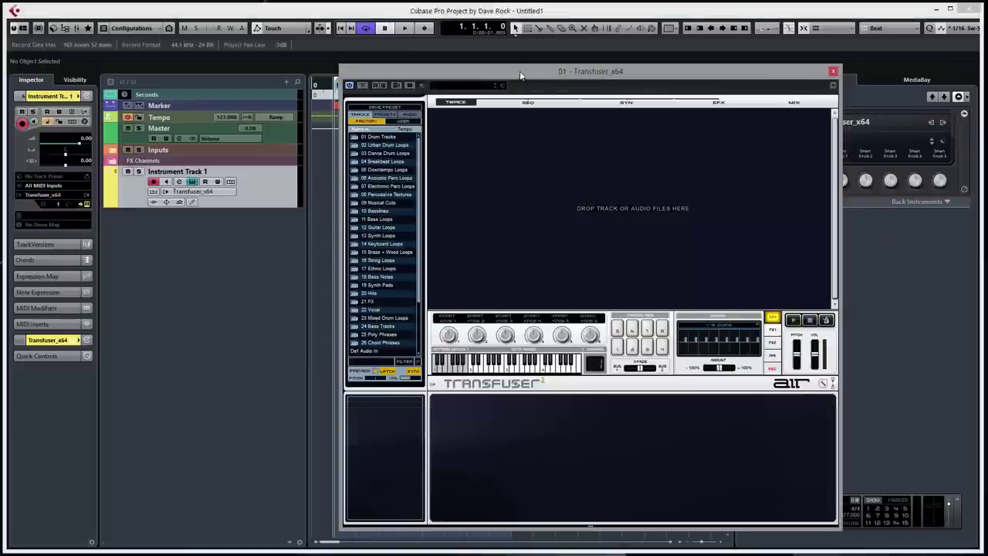
left_click_drag(519, 74, 540, 48)
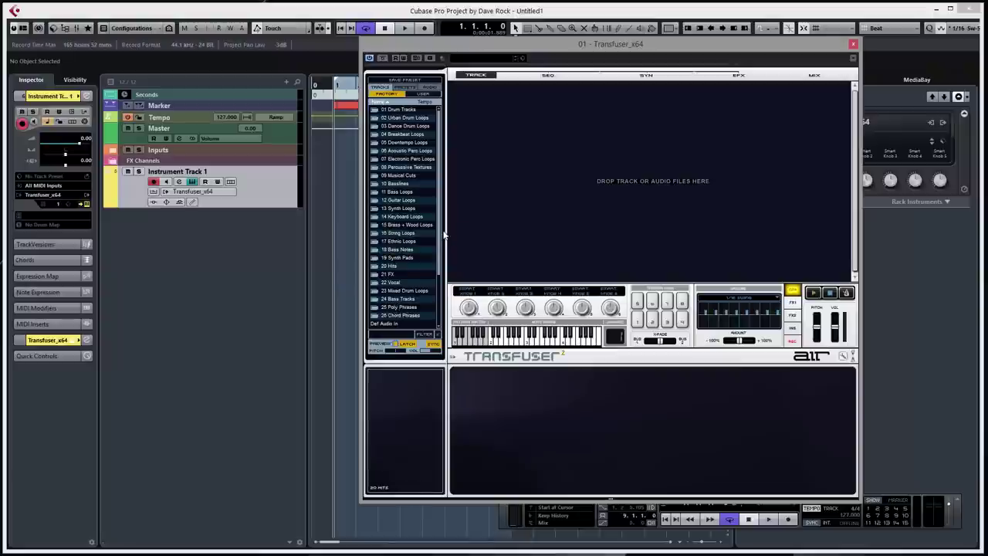
left_click_drag(440, 247, 440, 307)
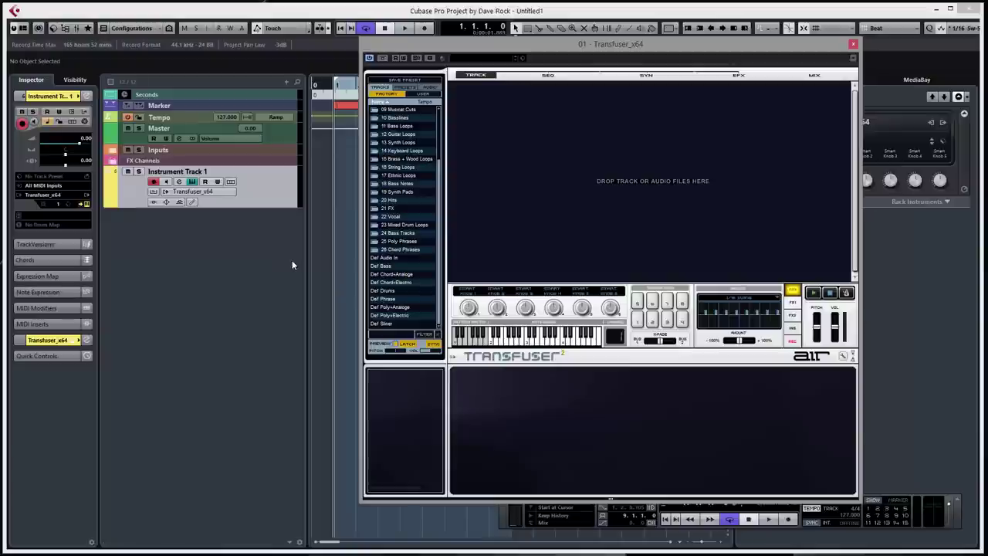
left_click(793, 342)
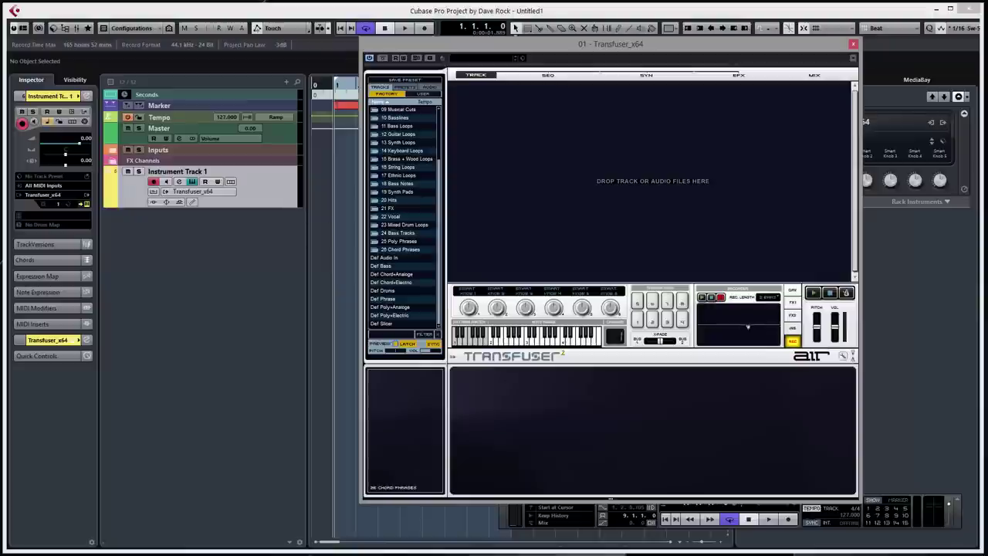
left_click(793, 317)
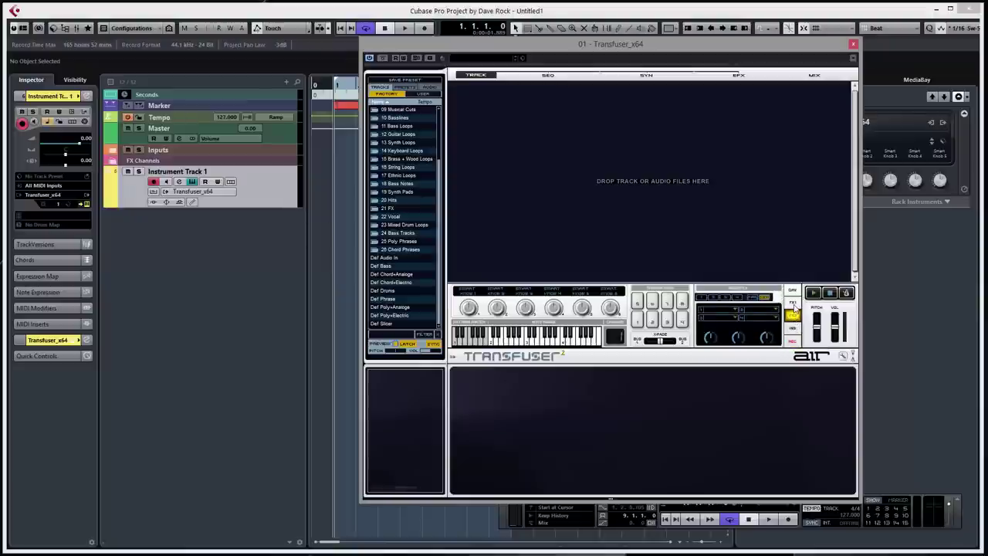
left_click(792, 292)
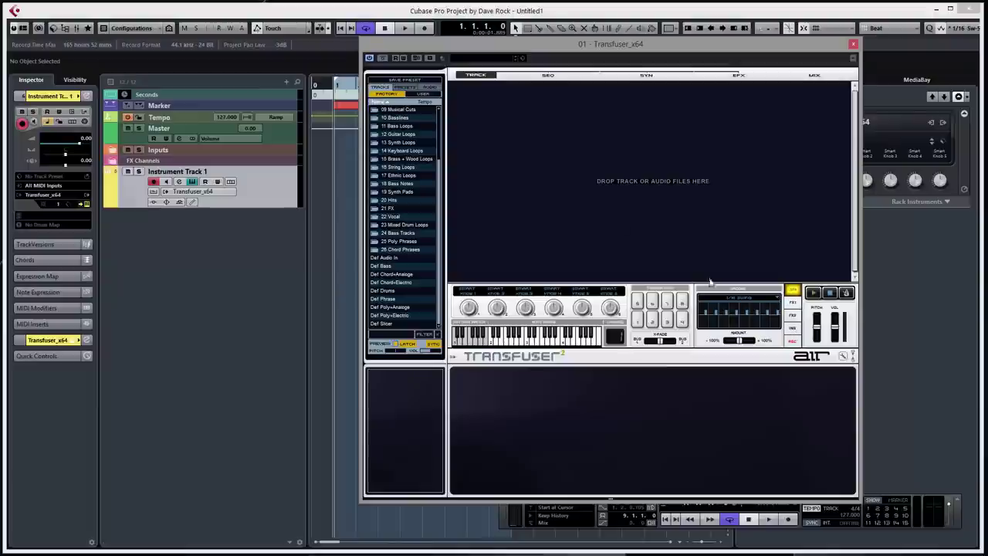
- Open the 10 Basslines folder, preview Robin's Famous, and drag it into the track area
left_click_drag(442, 199, 442, 288)
double_click(397, 183)
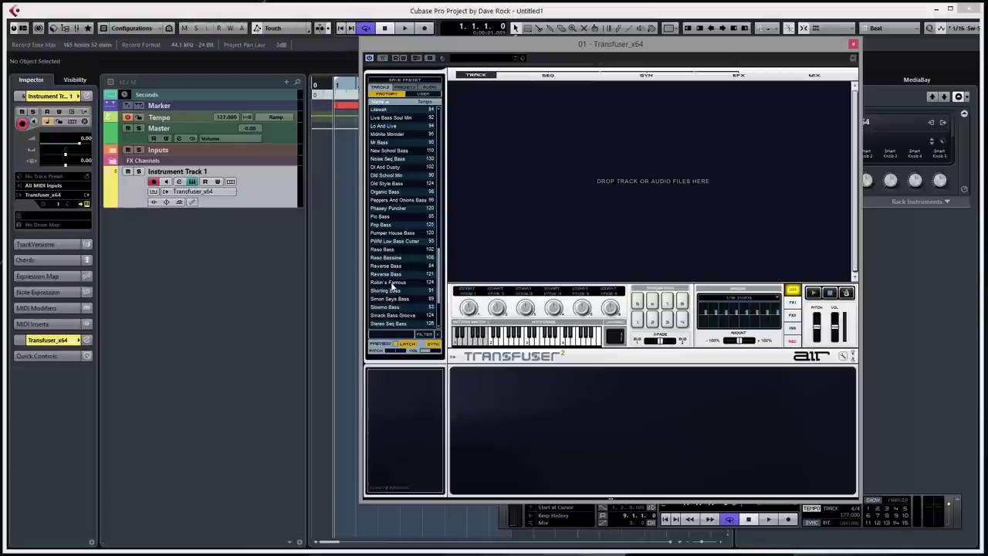
left_click(393, 284)
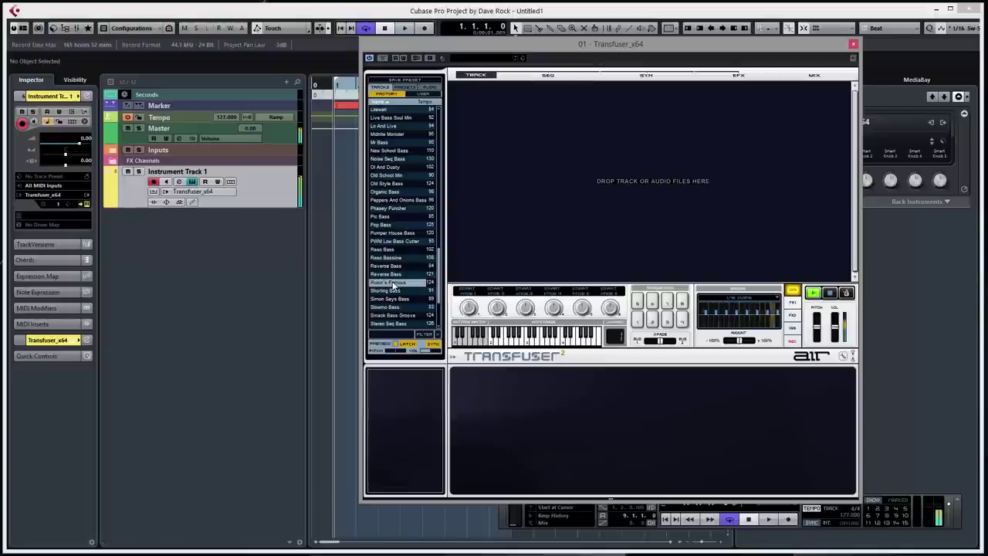
left_click_drag(394, 285, 517, 179)
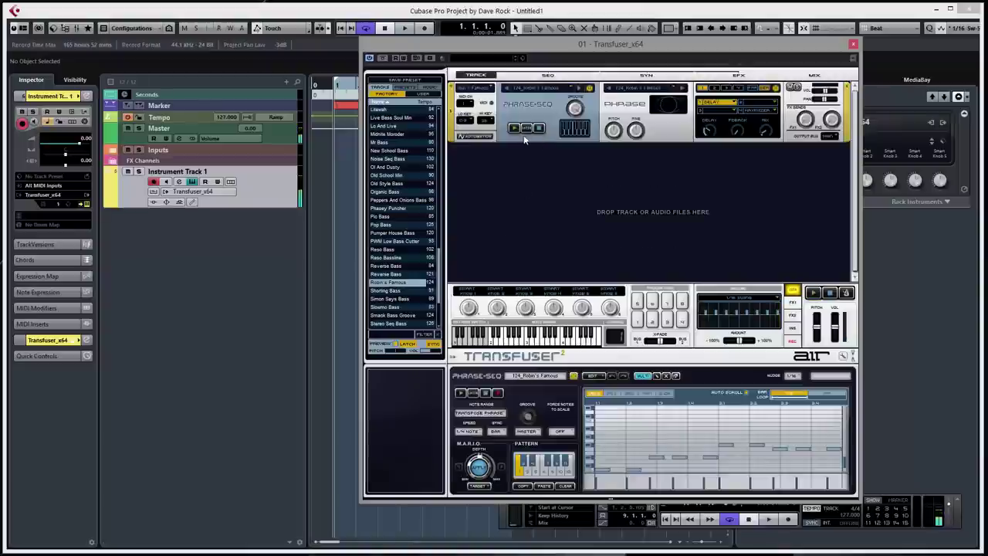
- Play the Robin's Famous phrase and step through patterns 2 and 3
left_click(513, 129)
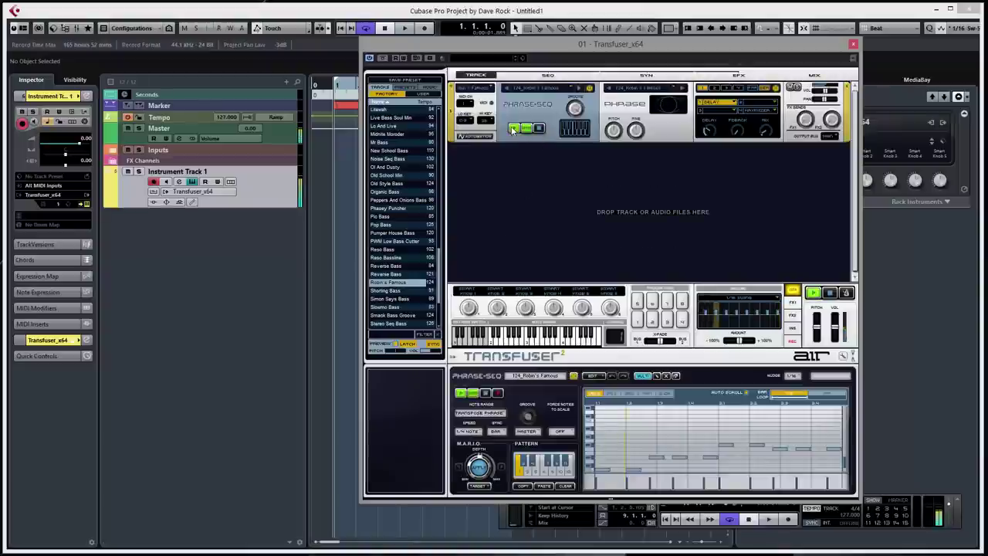
left_click(536, 473)
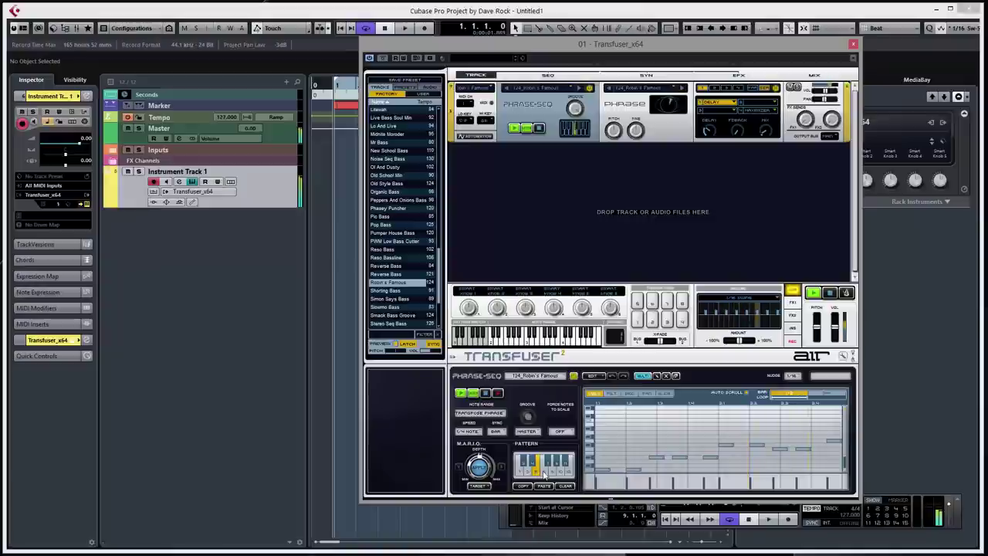
left_click(545, 474)
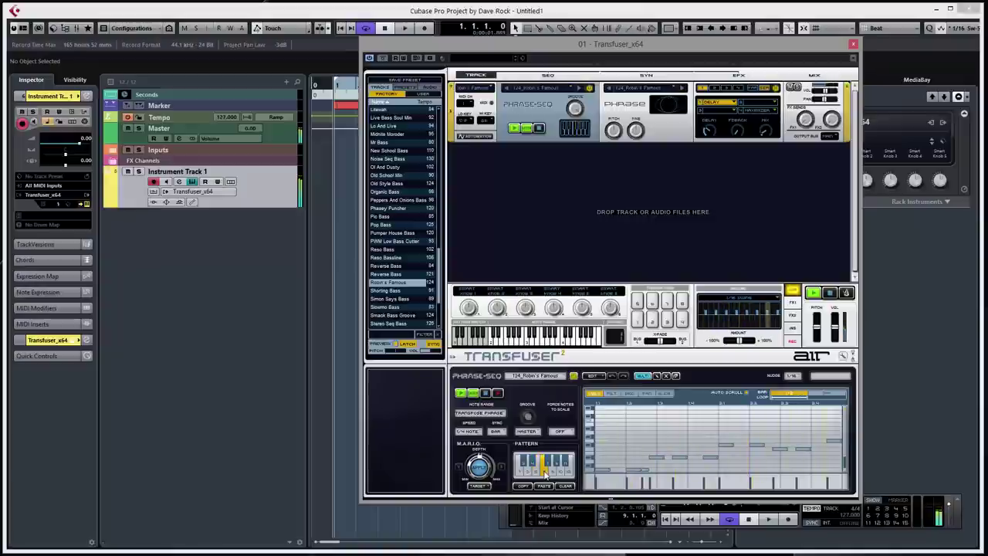
- Shift the phrase up one octave, then revert it to its initial notes
left_click(604, 377)
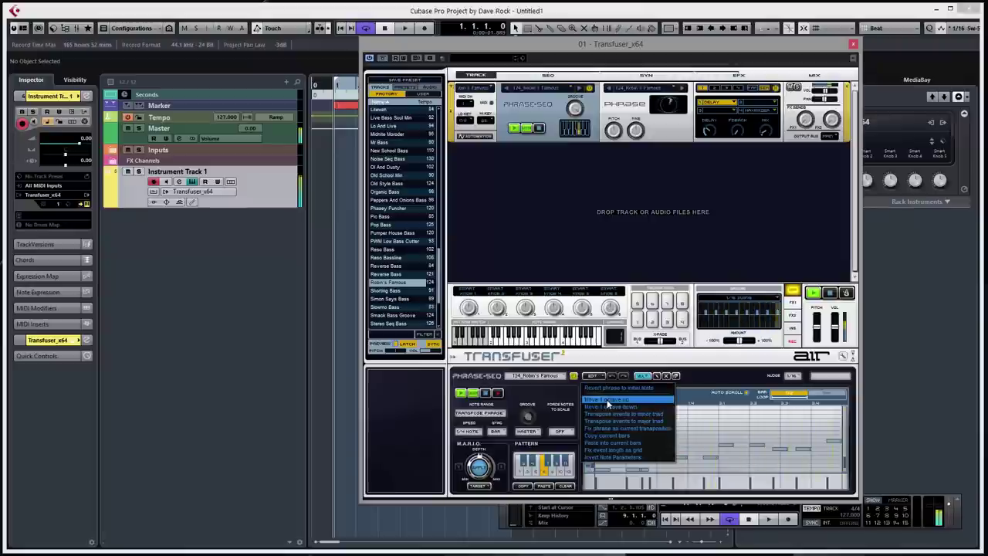
left_click(607, 400)
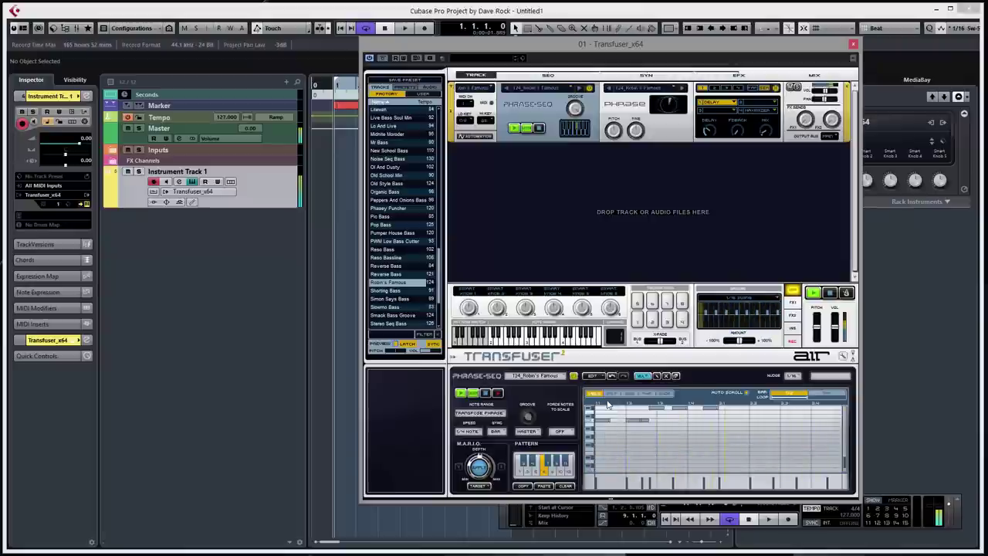
left_click(604, 378)
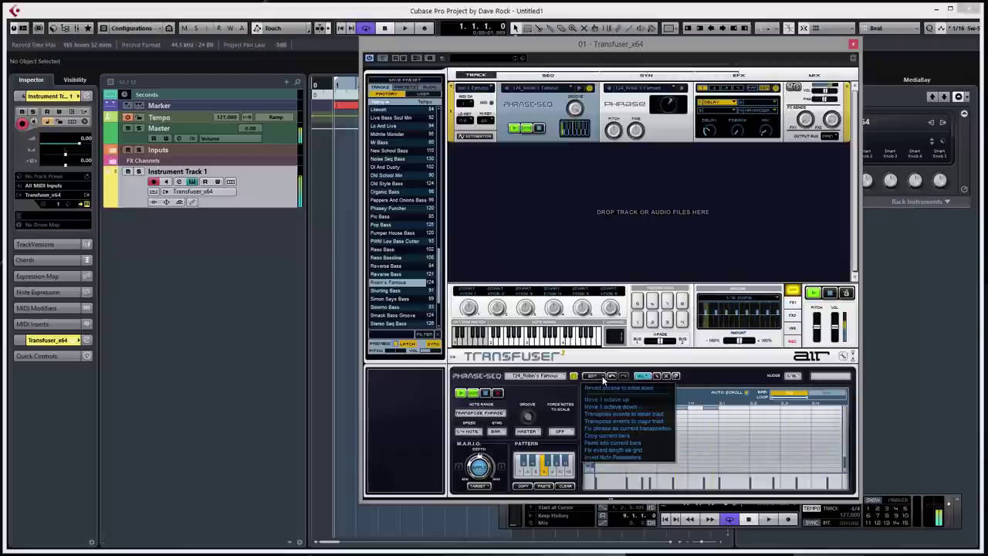
left_click(604, 388)
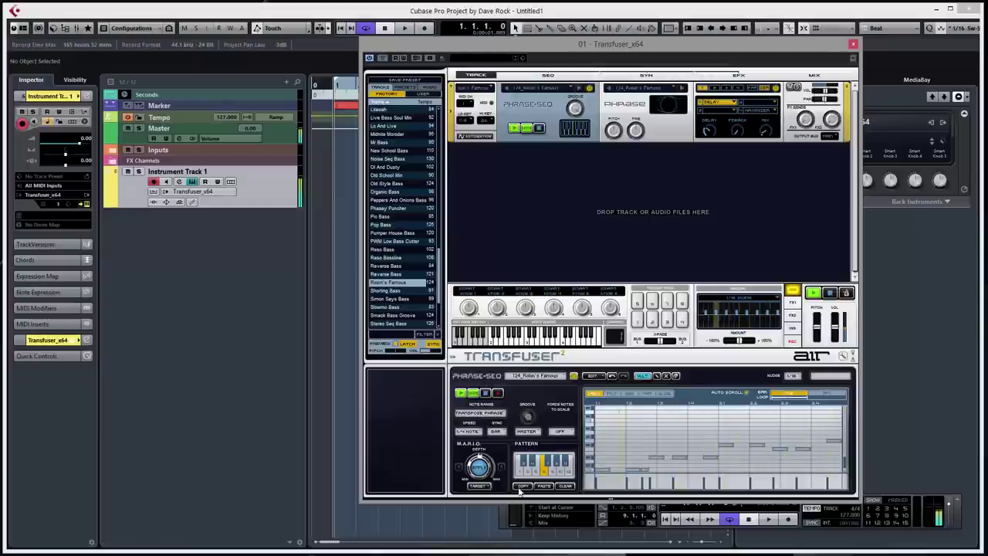
- Check the M.A.R.I.O. Target list, revert the phrase to its initial state, and select pattern 1
left_click(479, 486)
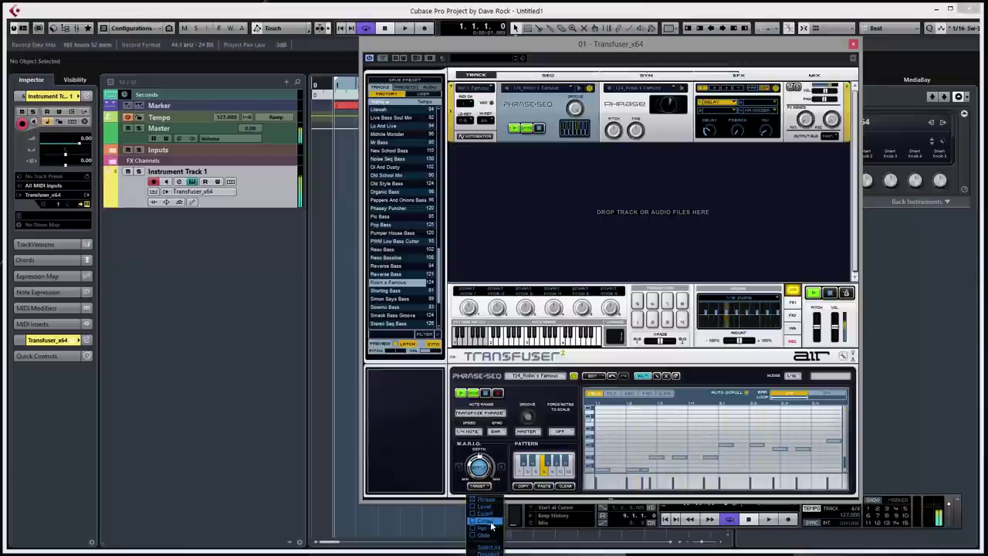
left_click(454, 485)
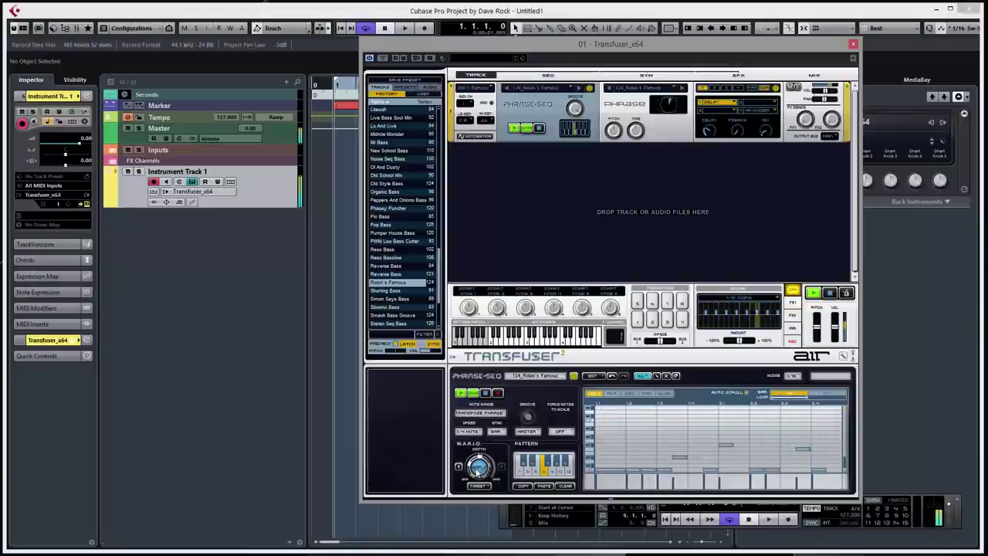
left_click(595, 376)
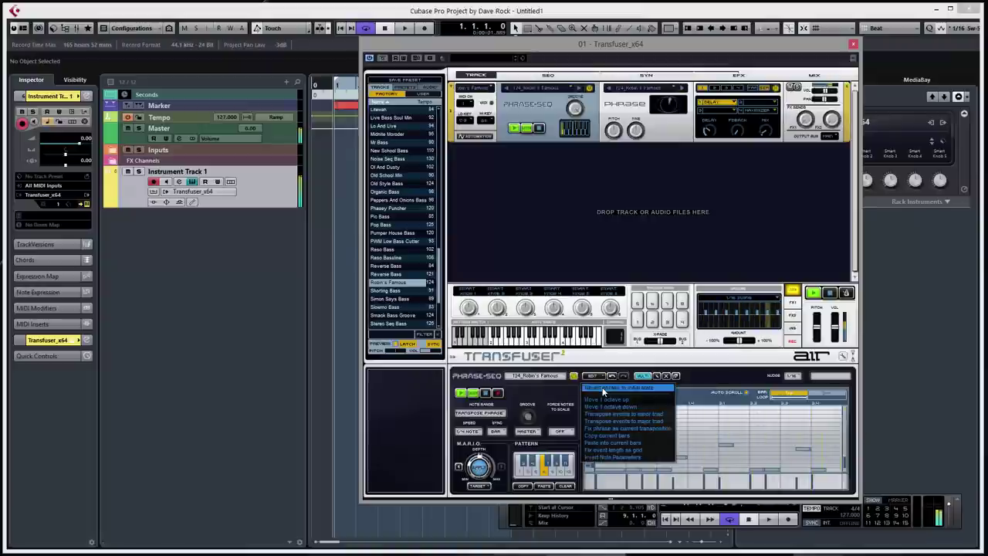
left_click(603, 389)
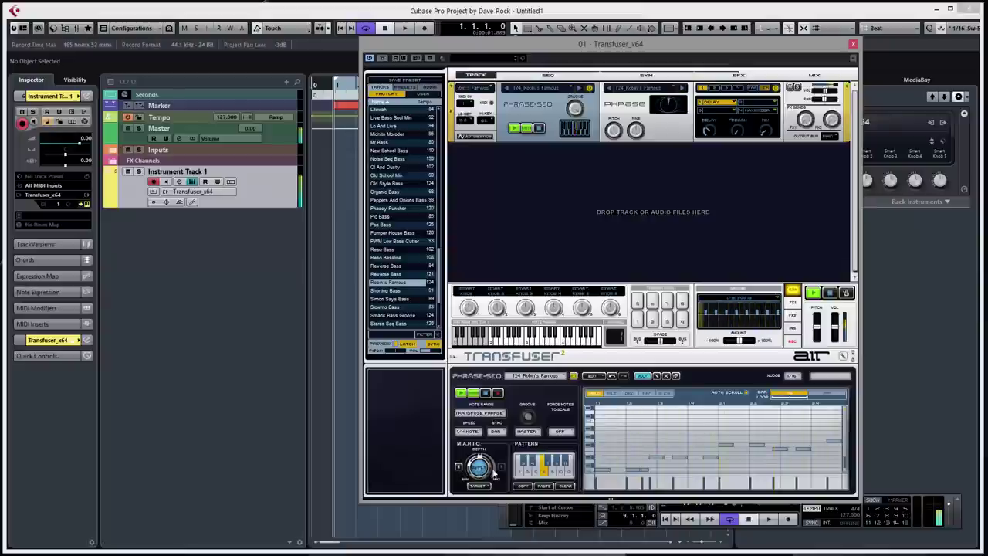
left_click(520, 467)
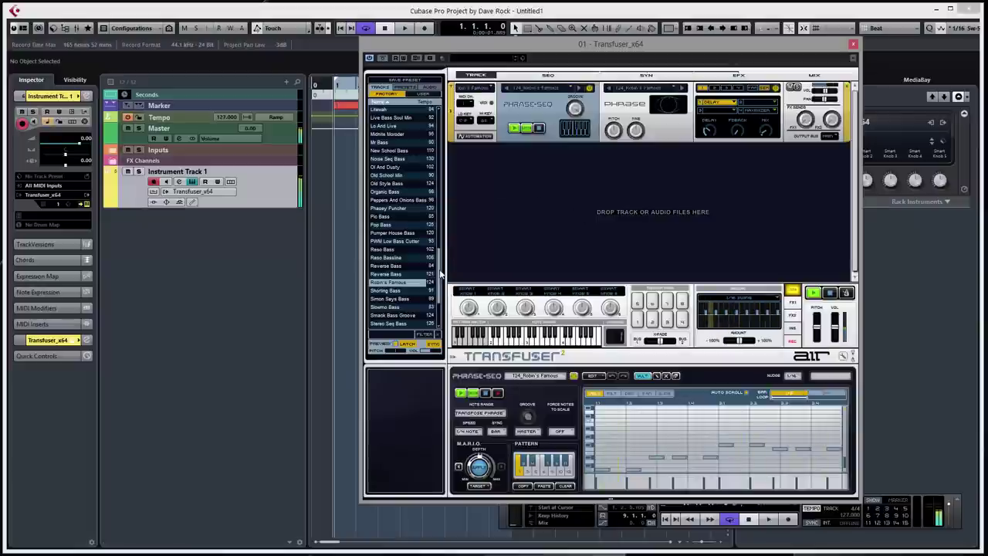
- Select the Delay slot in the phrase's EFX chain and load Beatcutter in its place
scroll(437, 132, "up", 15)
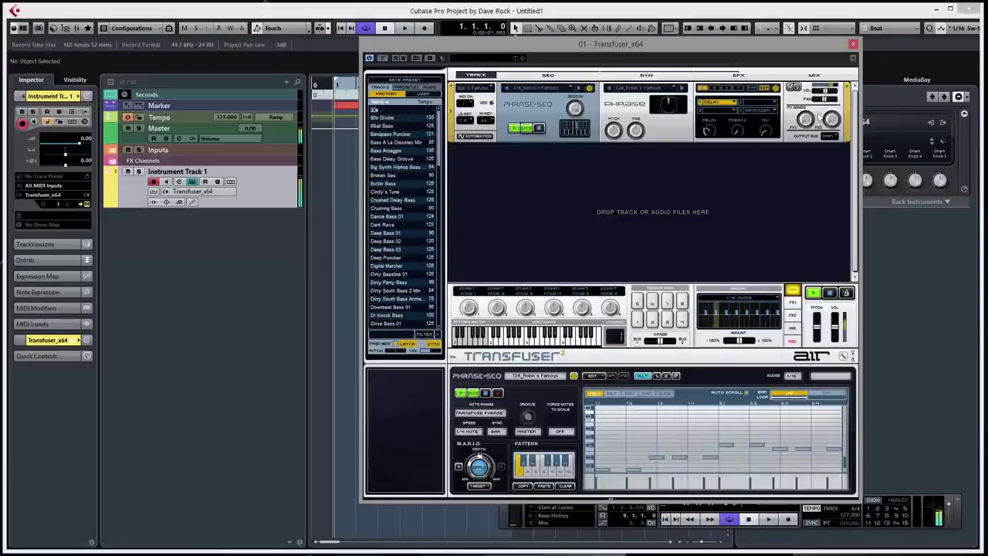
left_click(718, 91)
left_click(704, 91)
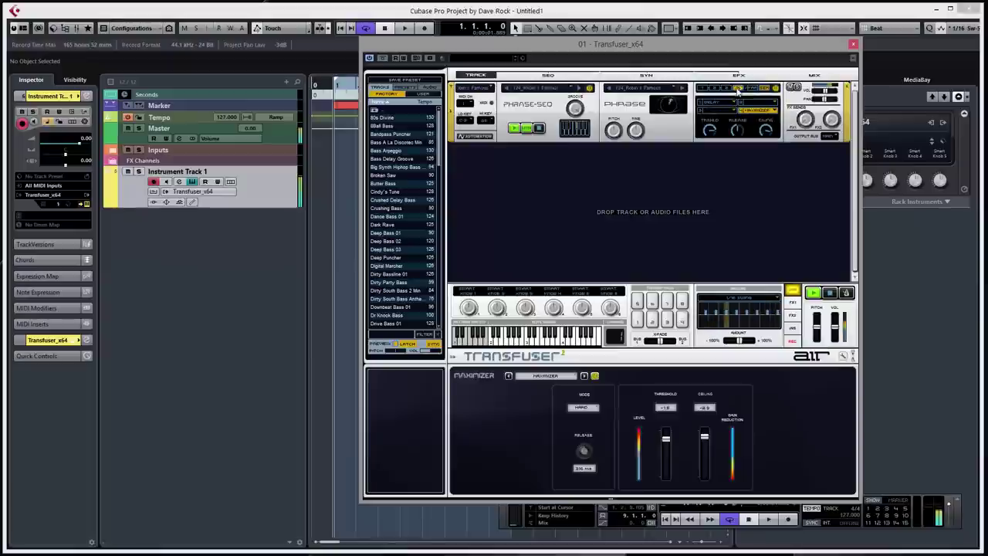
left_click(706, 101)
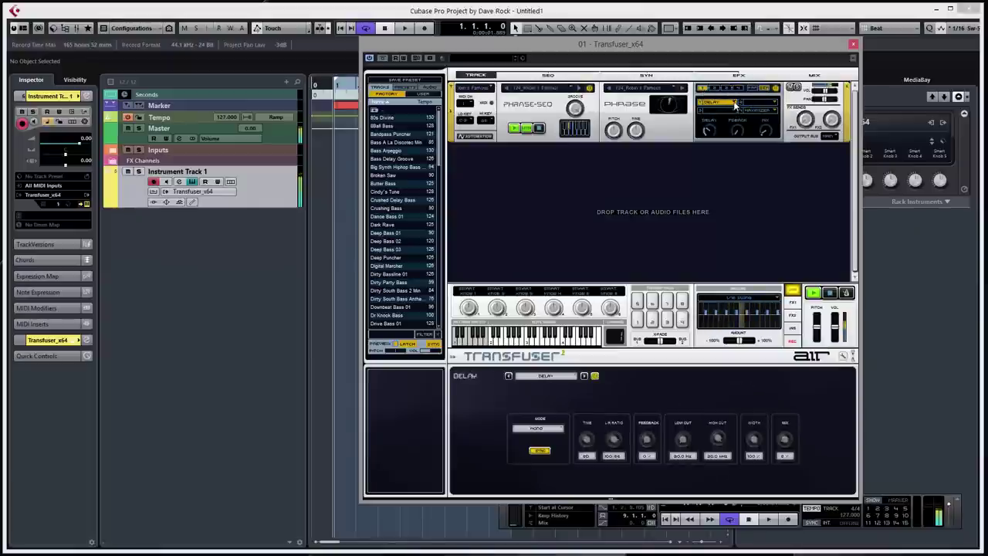
left_click(734, 104)
mouse_move(742, 107)
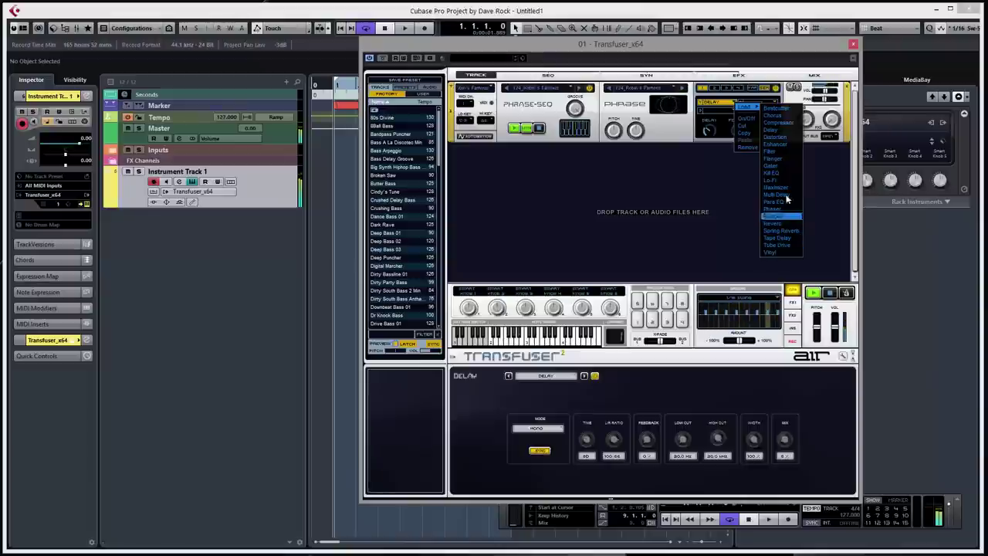
left_click(782, 109)
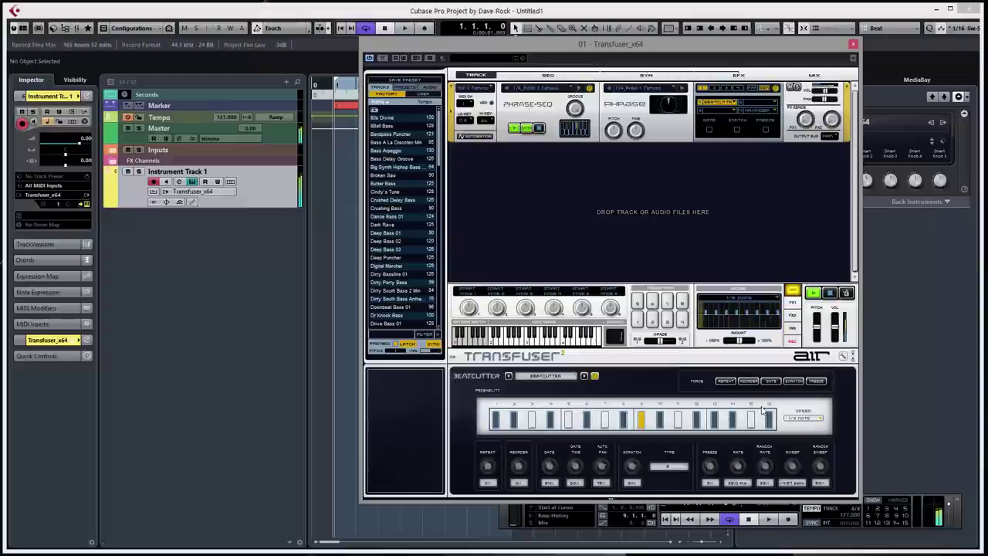
- Audition Beatcutter's forced Gate, Reorder and Repeat modes, releasing Repeat so none stay engaged
left_click(793, 381)
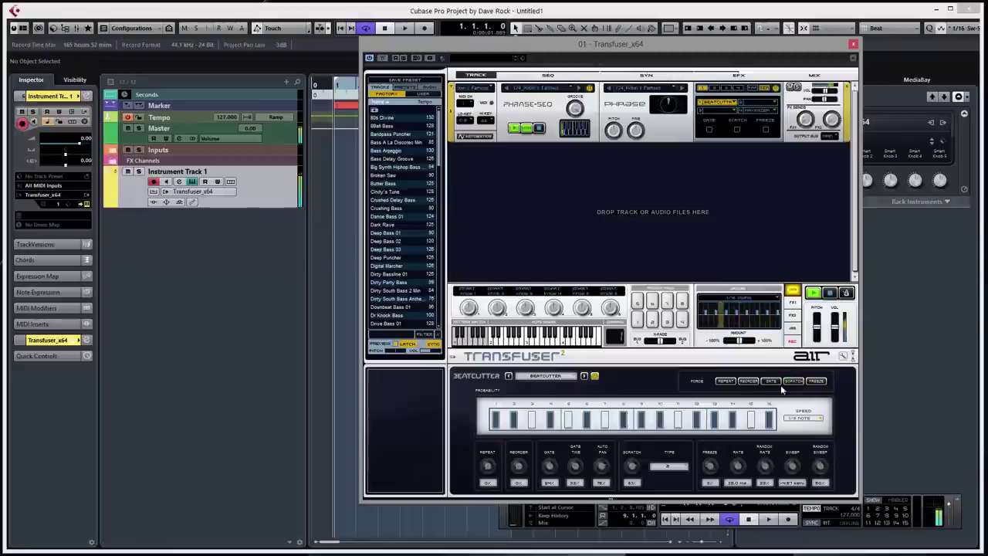
left_click(771, 382)
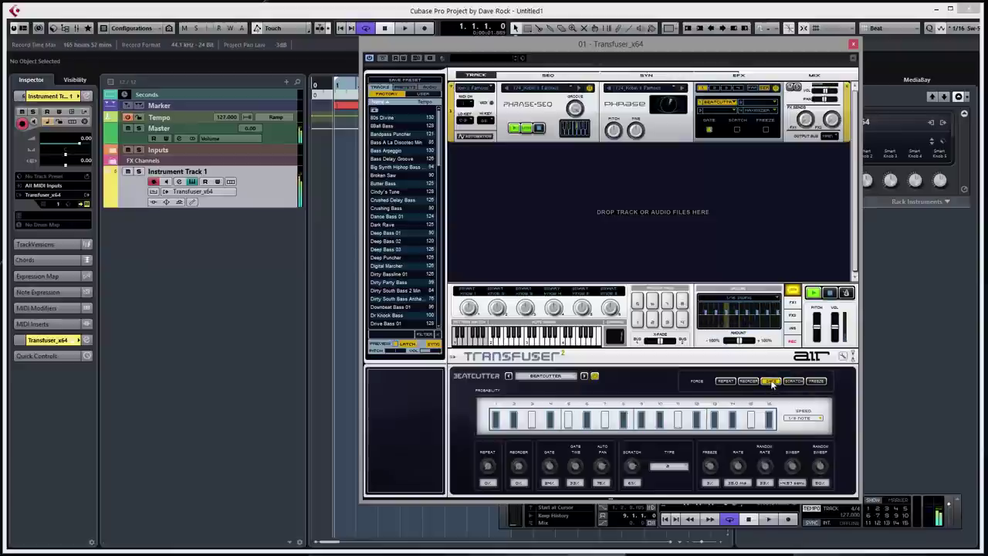
left_click(749, 382)
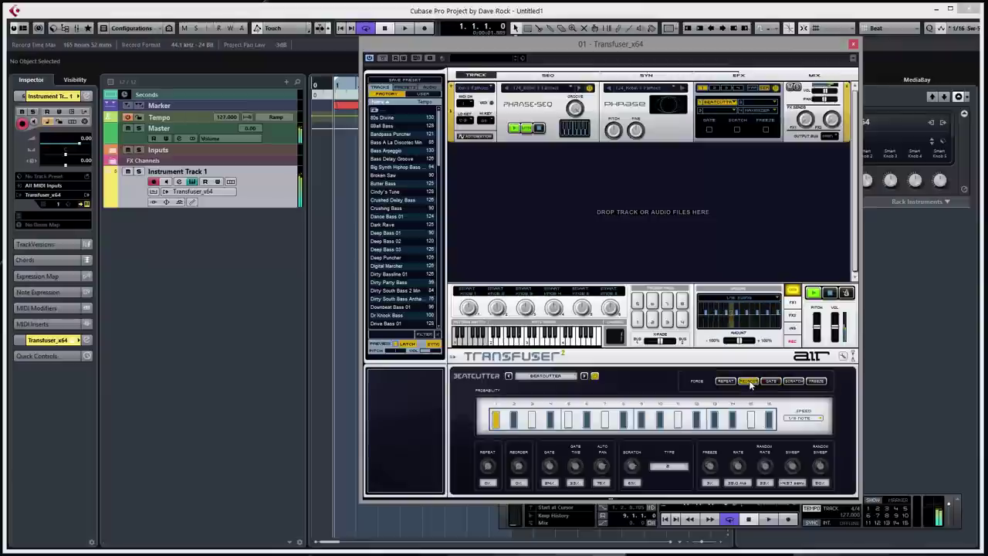
left_click(750, 383)
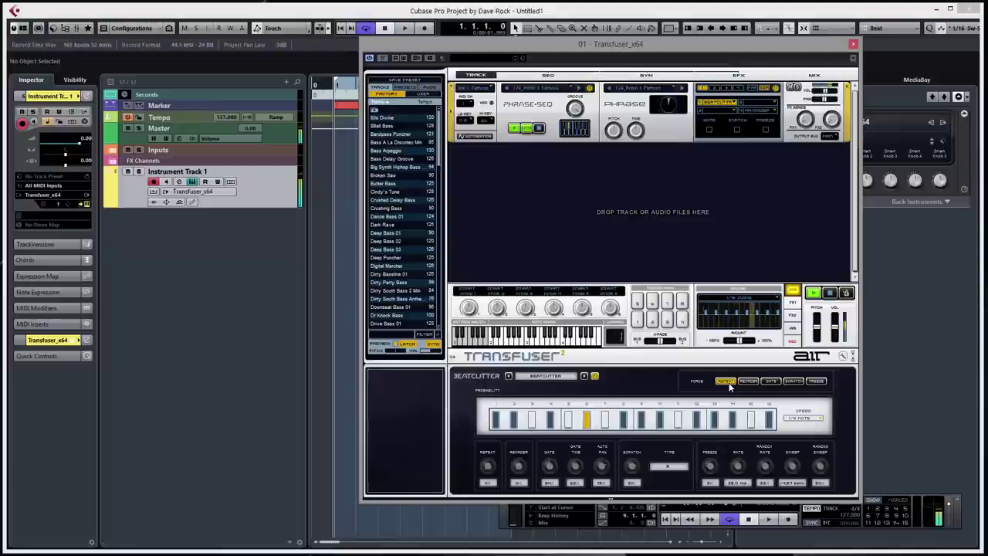
left_click(728, 381)
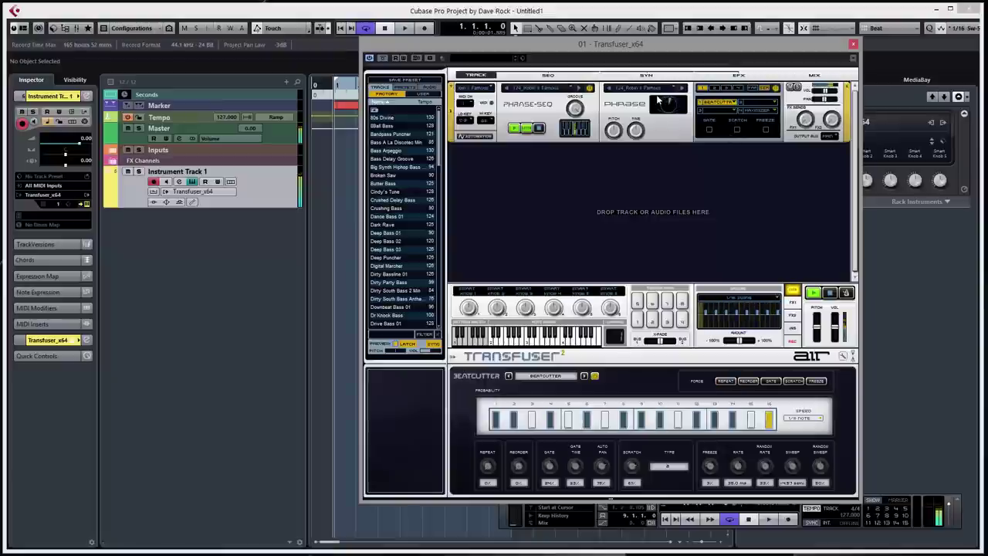
- Open the Phrase slot's sampler editor, step to 124_Robin's Famous, and dismiss the slot menu unused
left_click(610, 91)
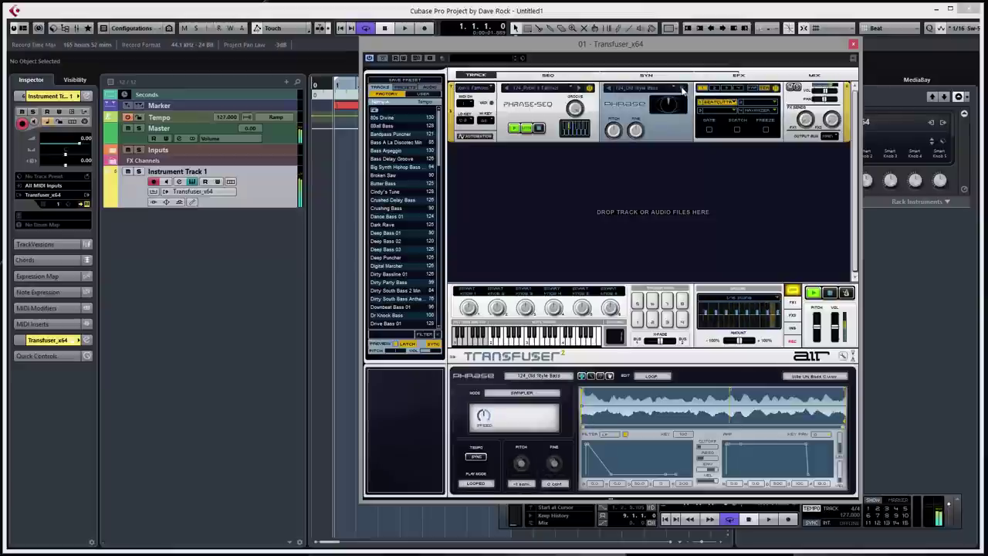
left_click(683, 89)
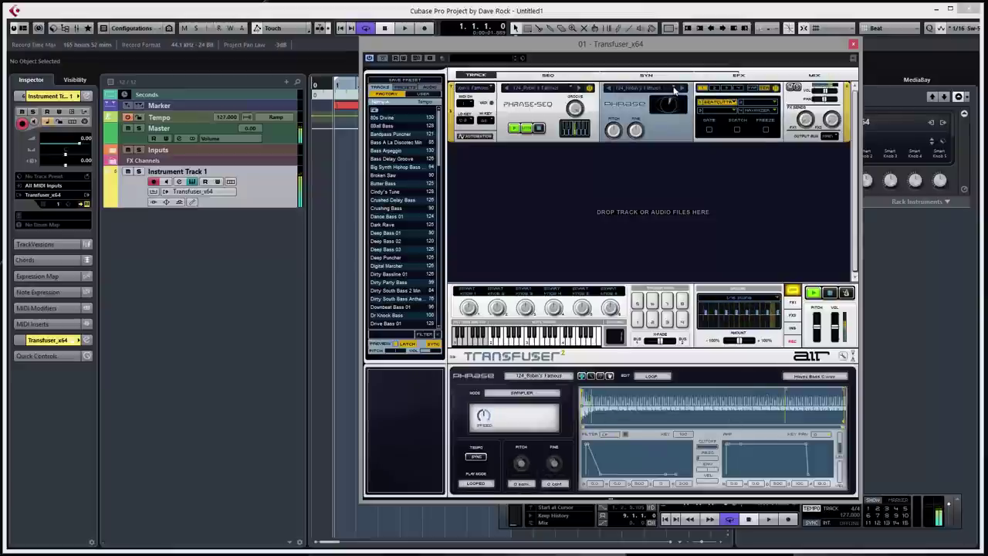
left_click(675, 91)
mouse_move(687, 99)
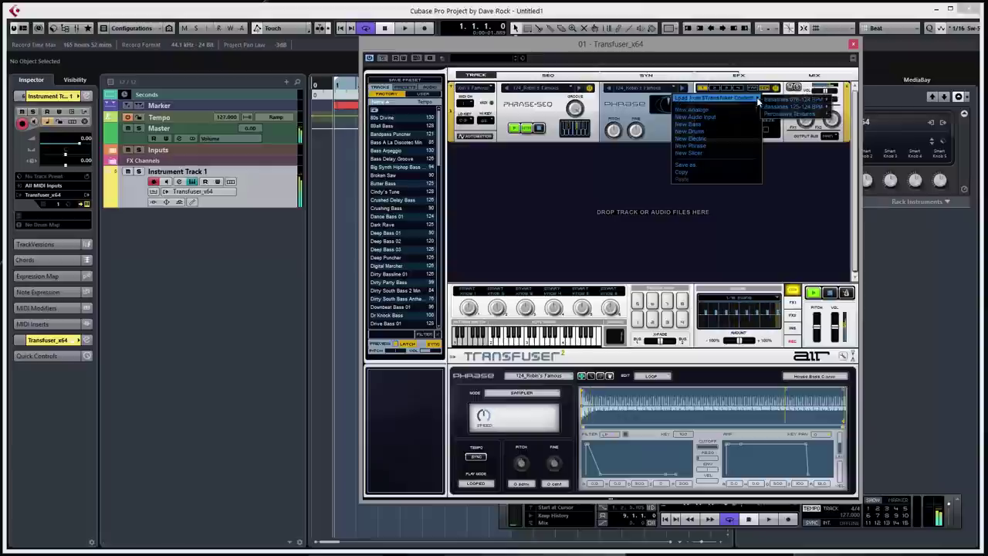
mouse_move(771, 102)
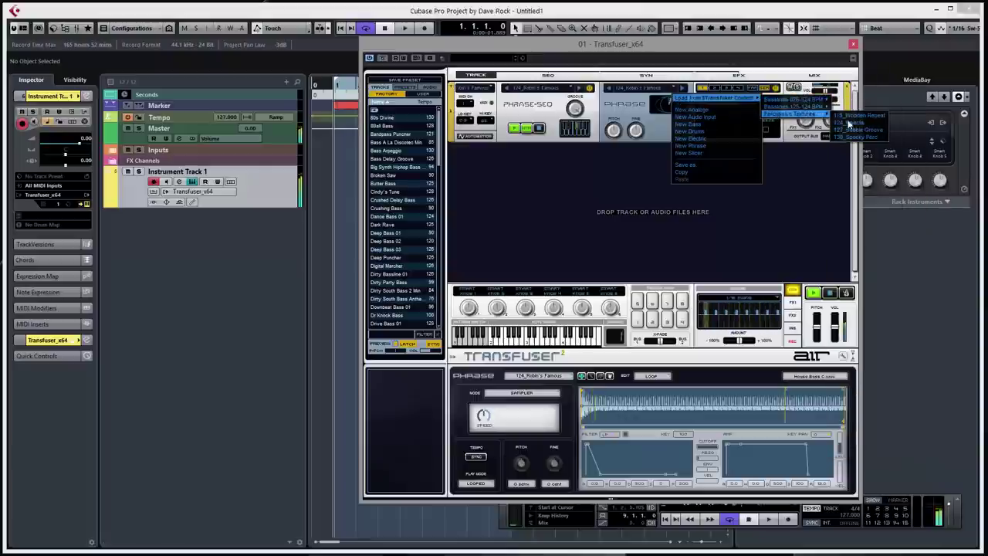
left_click(543, 158)
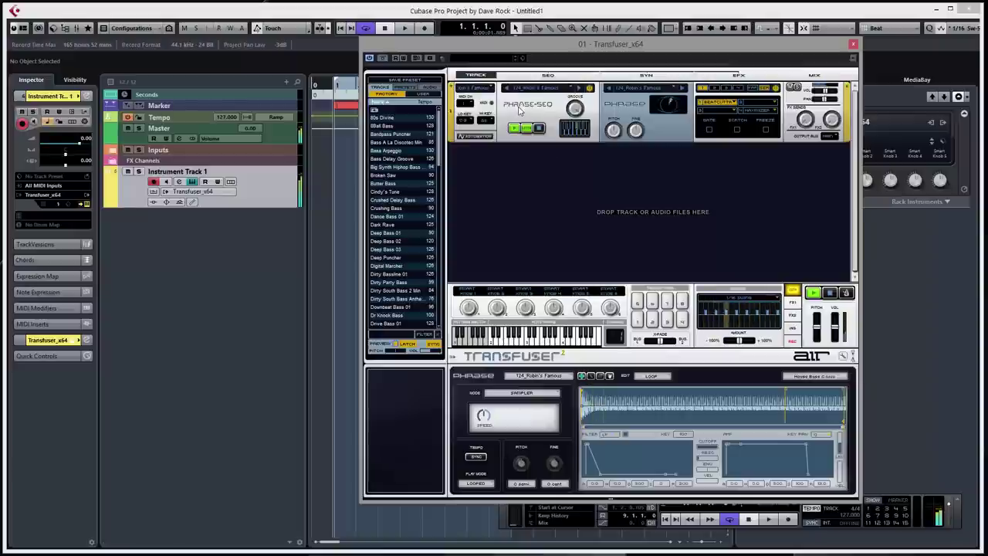
- Remove Beatcutter, load a Delay into the effect slot, and lower its EFX Mix to about 10%
left_click(731, 101)
mouse_move(739, 112)
left_click(769, 120)
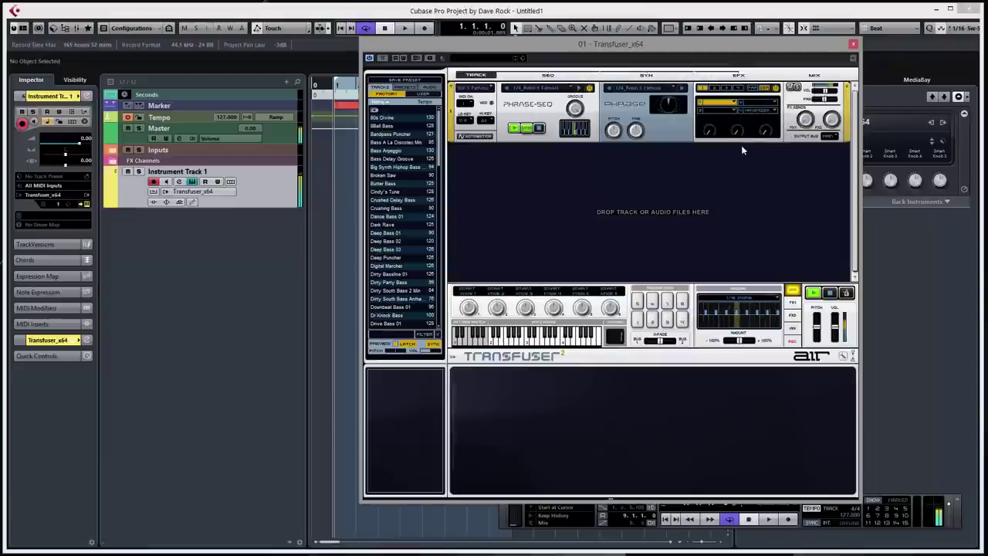
left_click(735, 106)
mouse_move(745, 107)
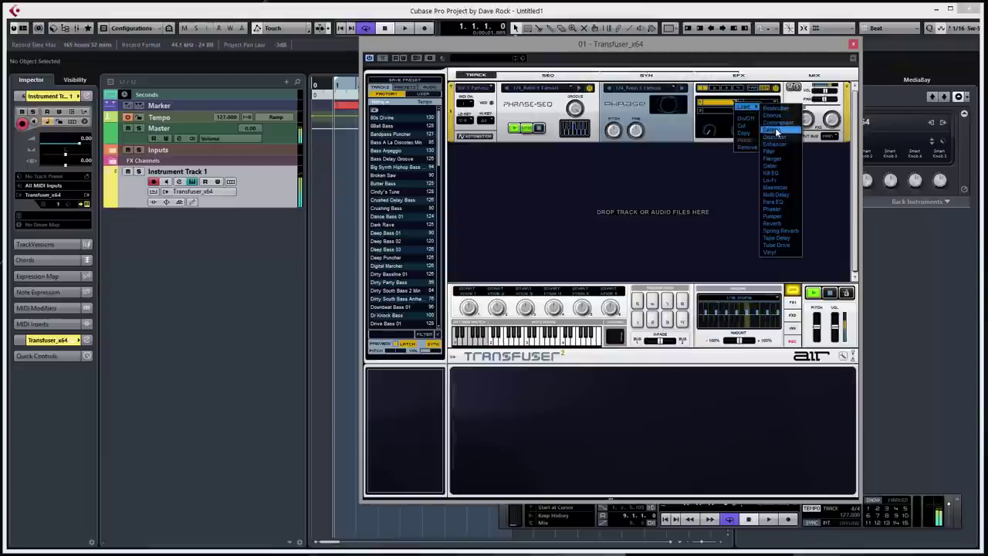
left_click(773, 129)
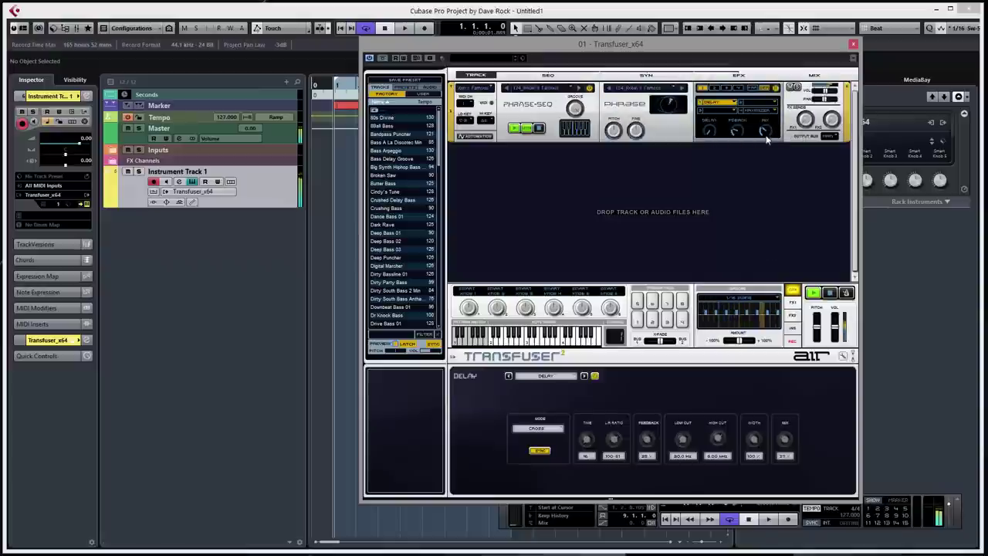
left_click_drag(765, 135, 764, 160)
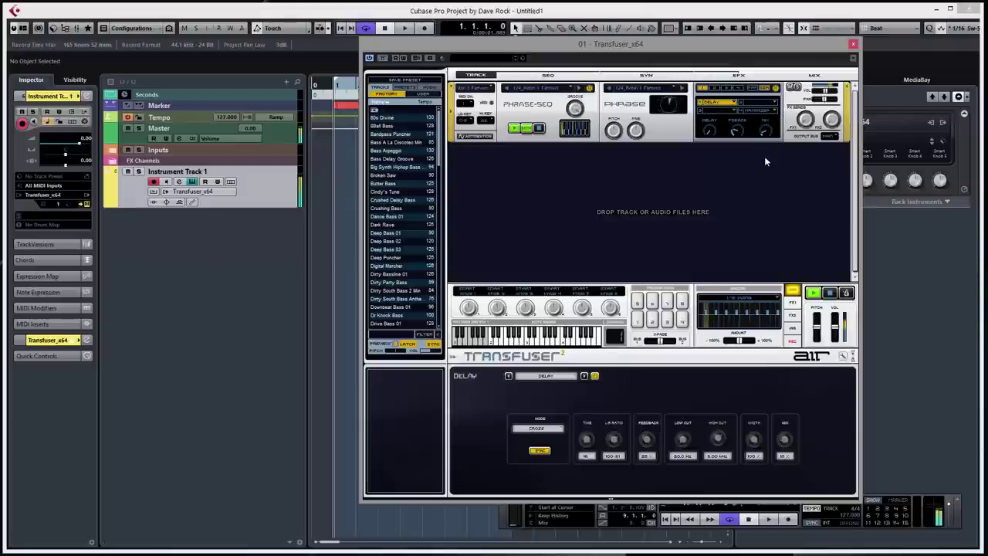
- Show the Robin's Famous Phrase-Seq note pattern in the lower editor
left_click(519, 105)
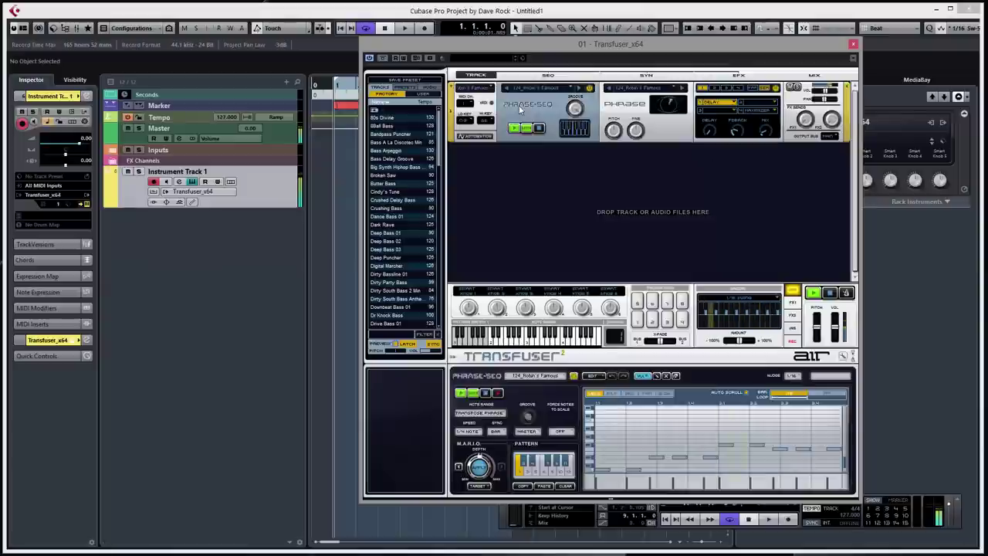
- Load Dirty Party Bass, play it, try other patterns, mutate it twice, then return to pattern 1
left_click(390, 283)
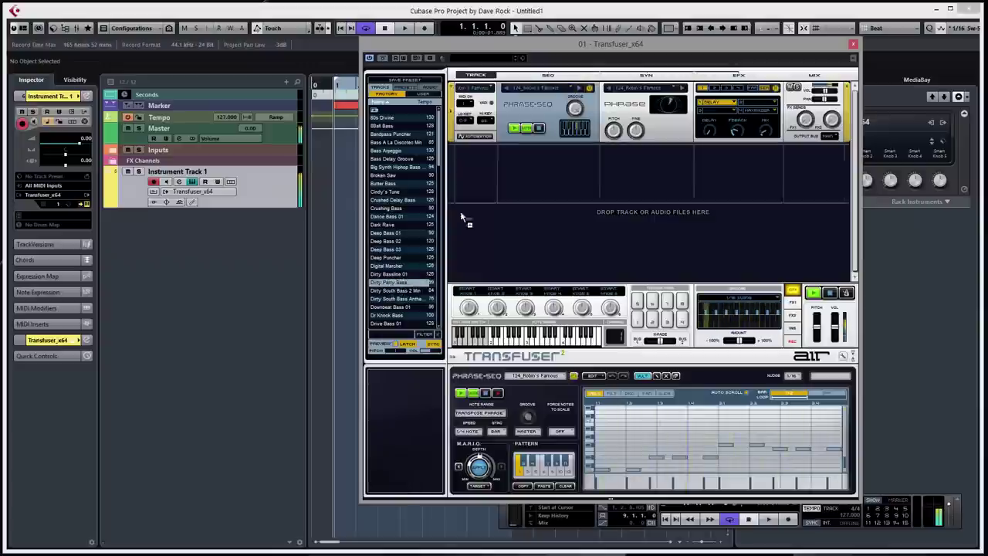
left_click(515, 130)
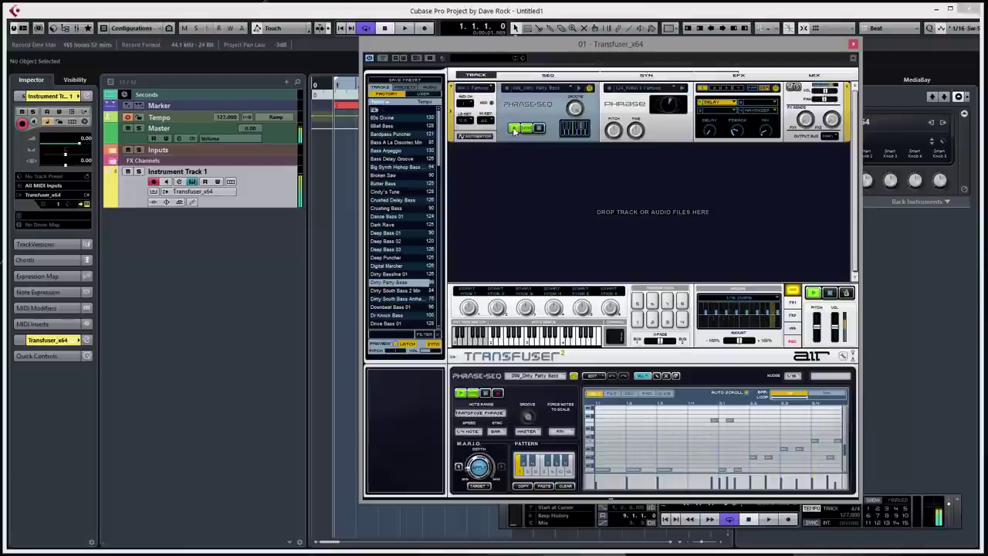
left_click(526, 467)
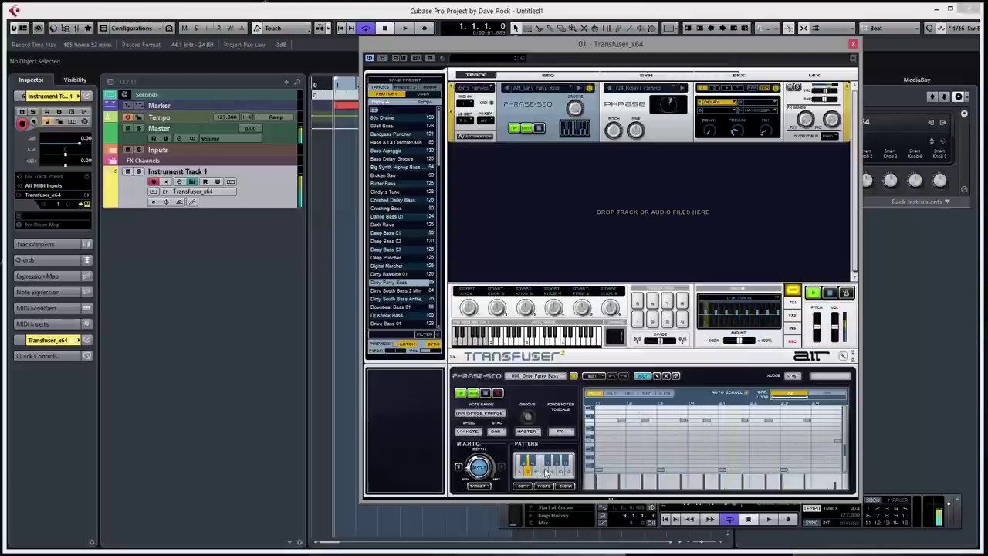
left_click(545, 468)
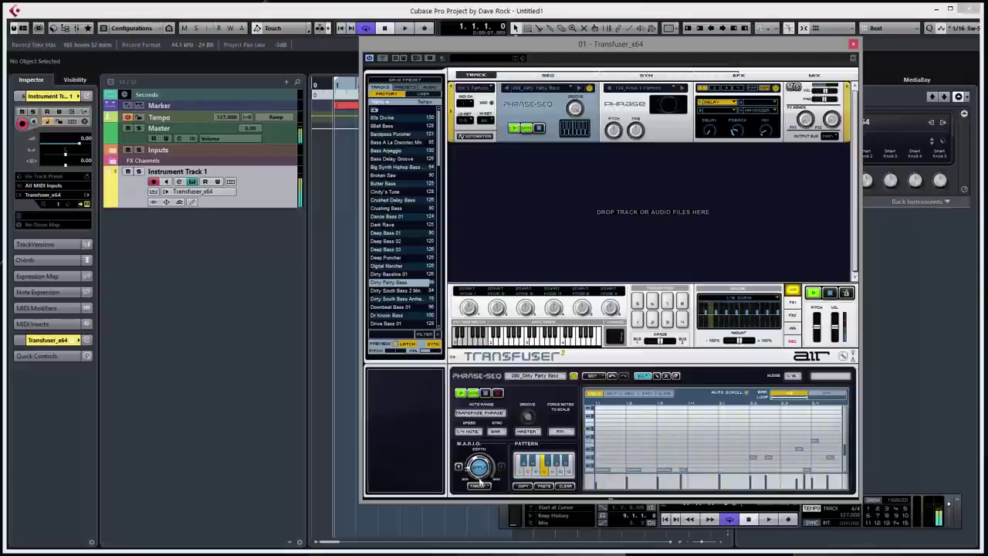
left_click(478, 466)
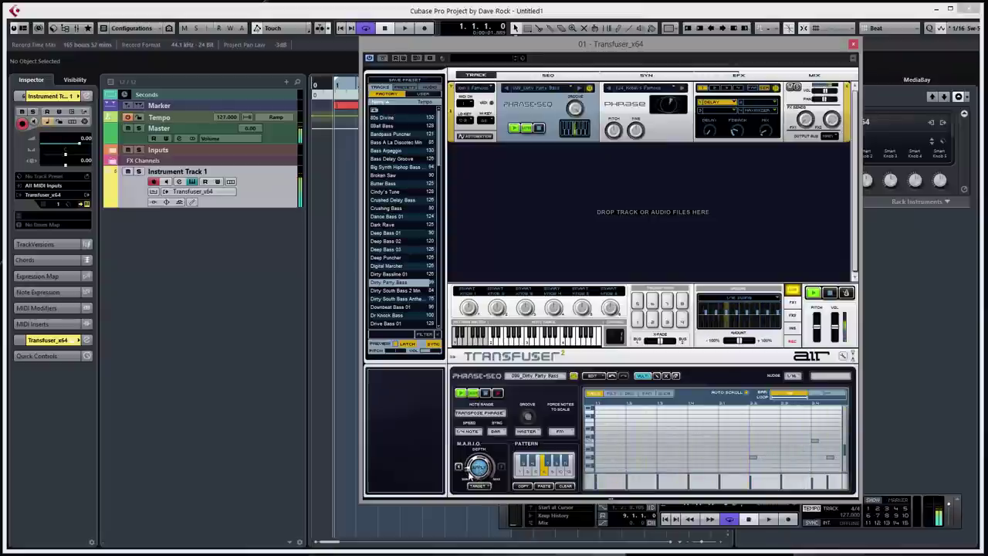
left_click(479, 468)
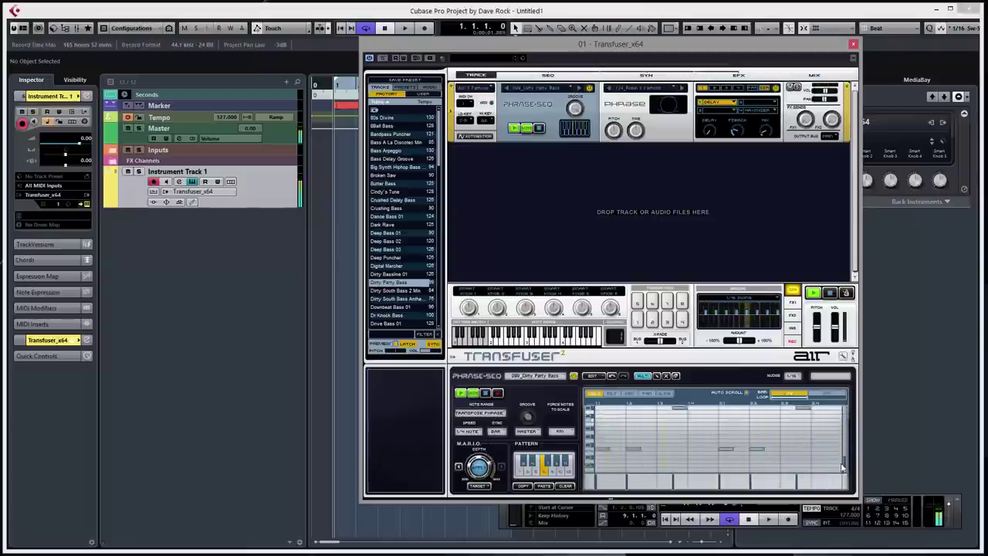
left_click(519, 472)
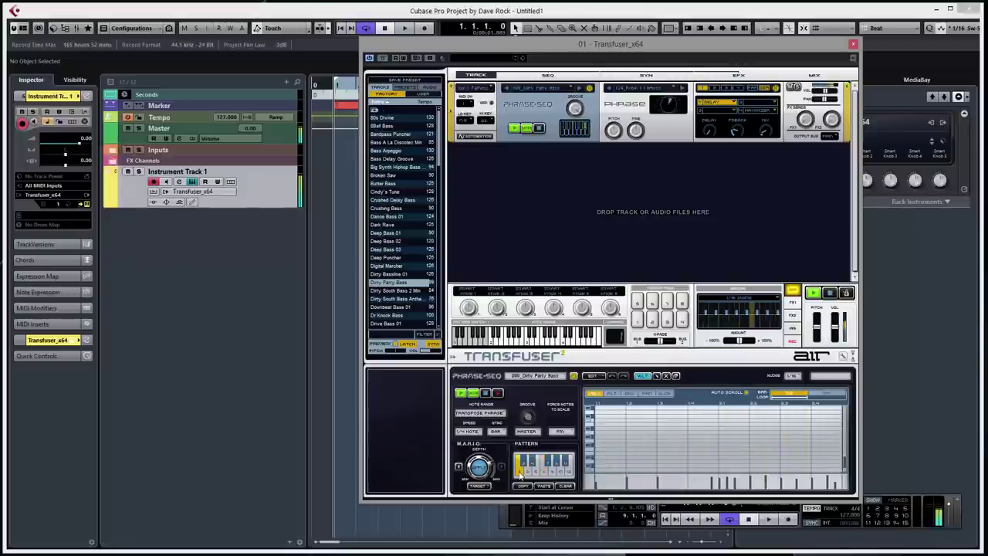
- Pick two M.A.R.I.O. mutation targets and mutate the pattern again, evening out note velocities
left_click(482, 487)
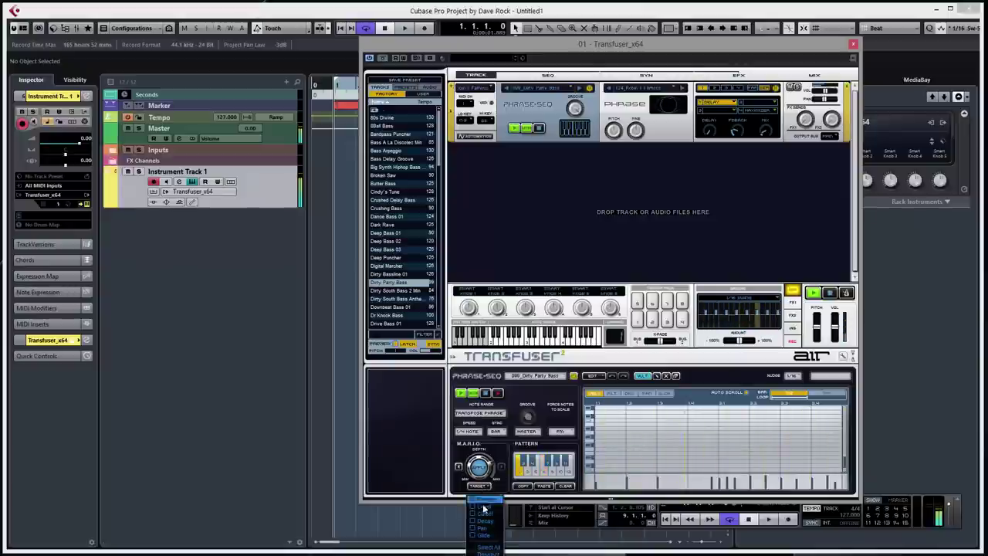
left_click(472, 517)
left_click(480, 487)
left_click(475, 527)
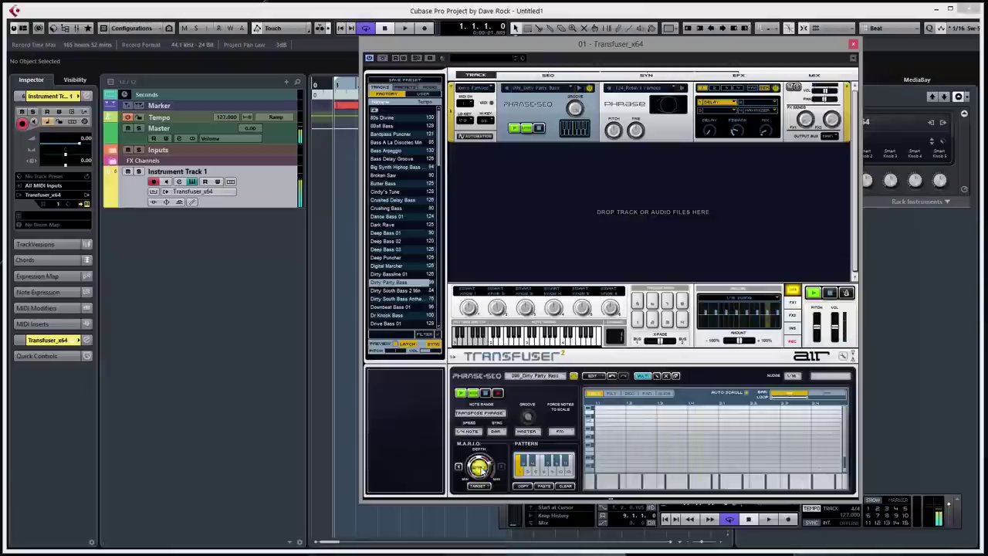
left_click_drag(482, 471, 485, 468)
mouse_move(845, 469)
left_mouse_down()
mouse_move(845, 447)
mouse_move(845, 456)
left_mouse_up()
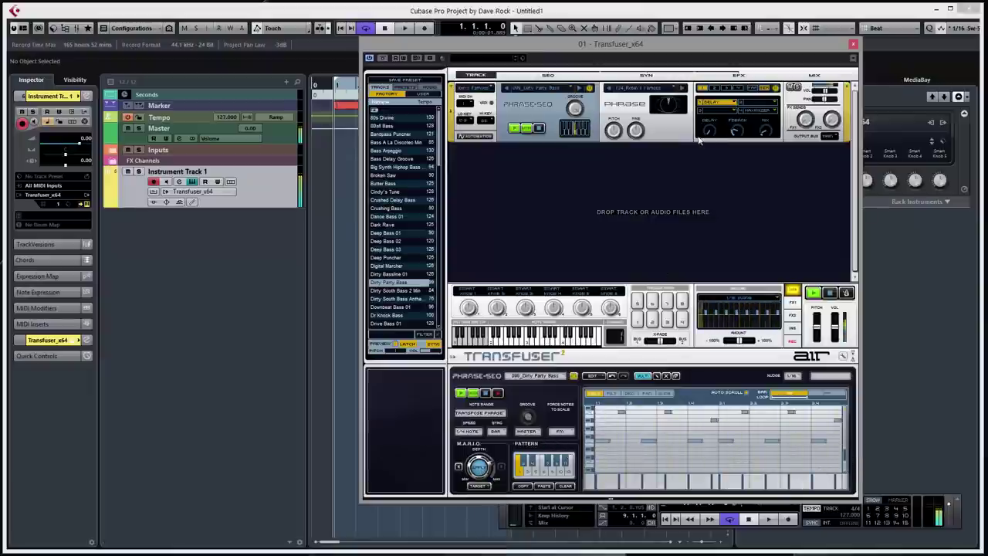
- Raise the 124_Robin's Famous phrase's Pitch a few semitones in its sampler editor
left_click(631, 116)
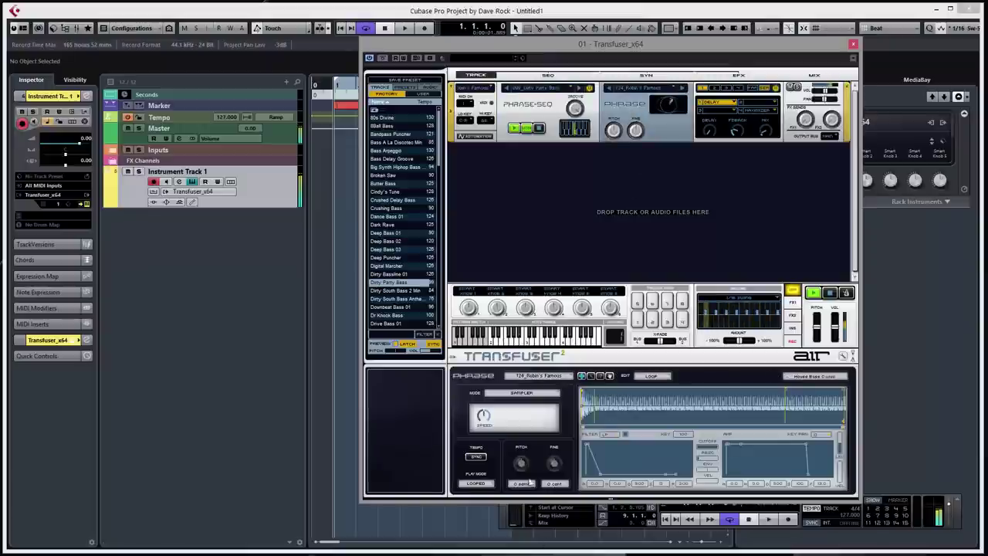
mouse_move(523, 466)
left_mouse_down()
mouse_move(524, 488)
mouse_move(525, 461)
left_mouse_up()
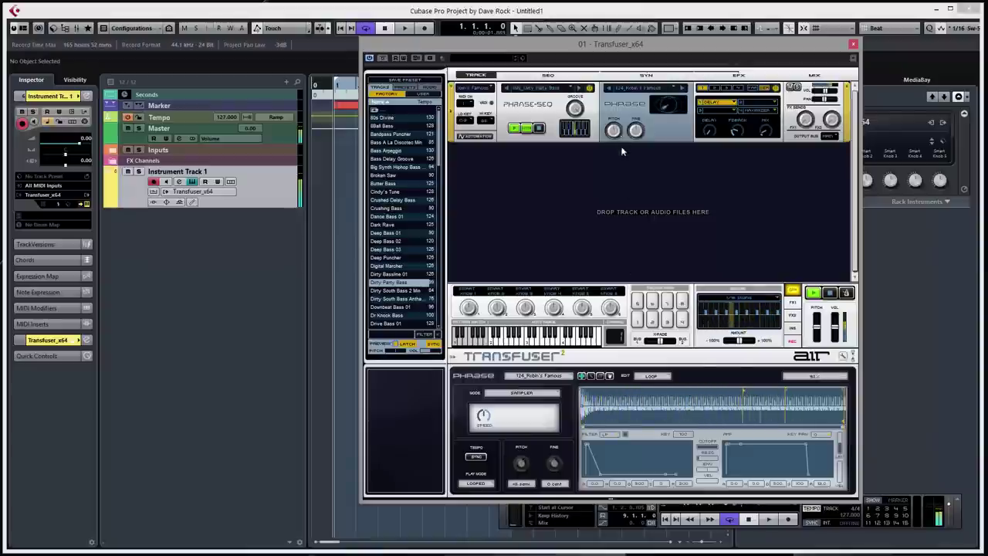
scroll(417, 255, "down", 15)
scroll(436, 262, "down", 1)
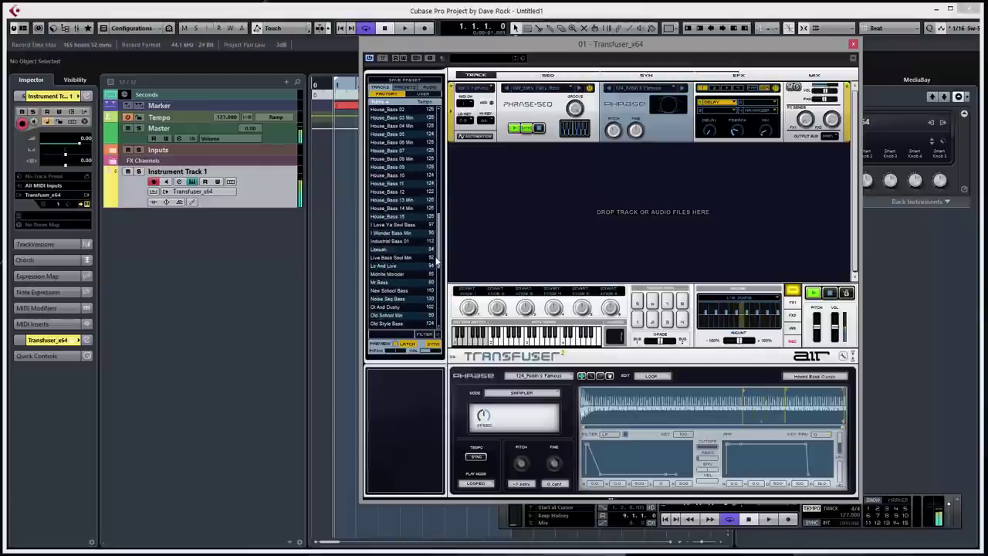
scroll(437, 278, "down", 6)
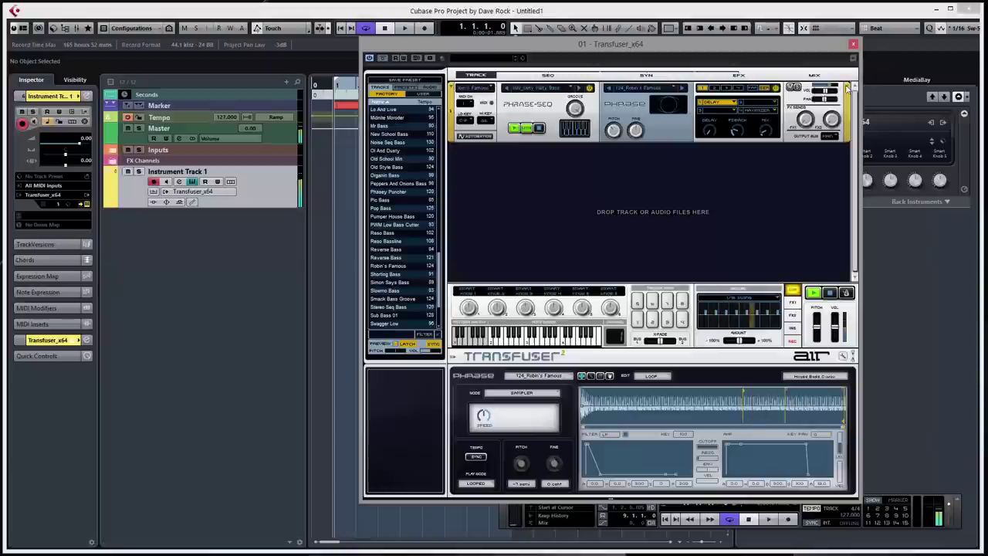
- Clear the loaded tracks, reload the Robin's Famous preset and start its phrase playing
left_click(848, 91)
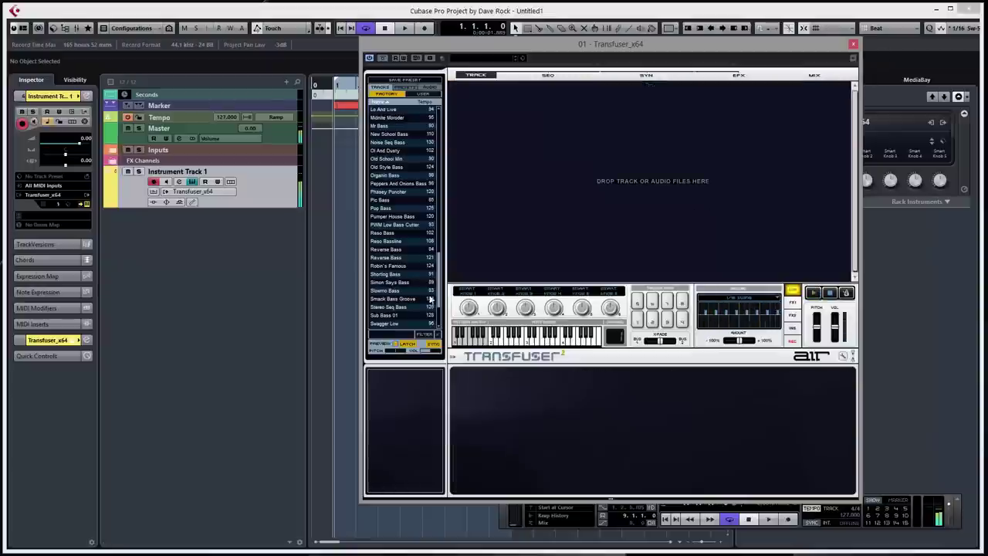
double_click(386, 265)
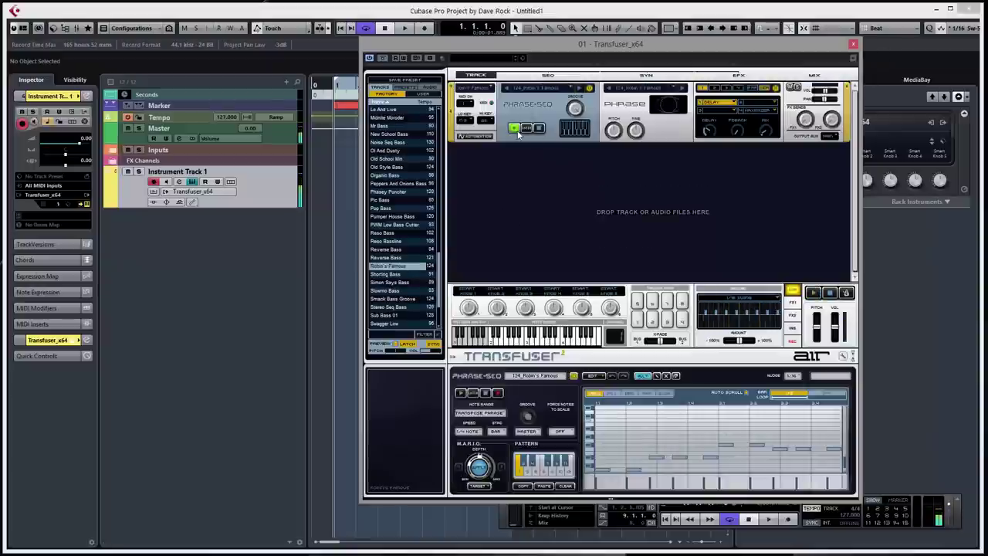
left_click(516, 129)
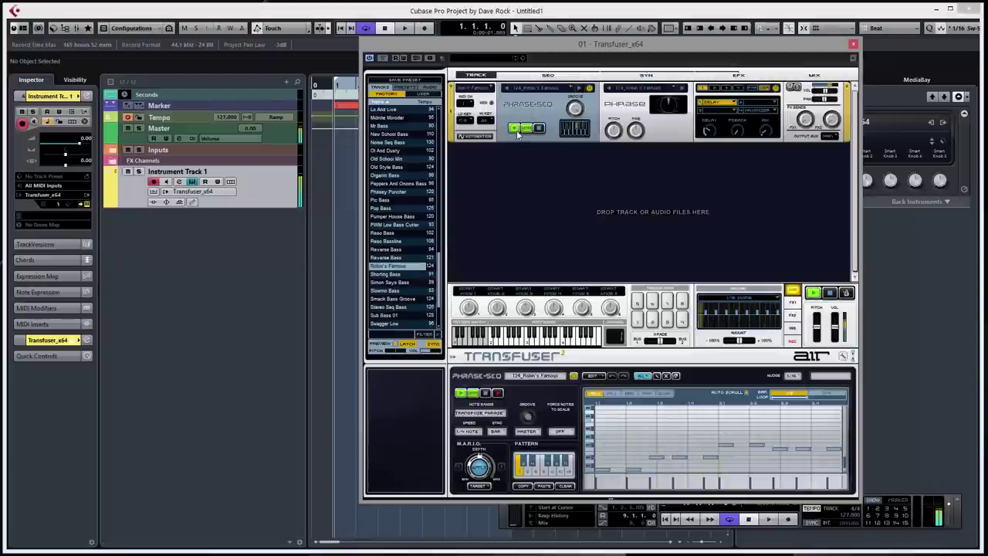
- Browse 03 Dance Drum Loops > Dance Loops V2 and add Basic House V2 as a second track
scroll(436, 118, "up", 10)
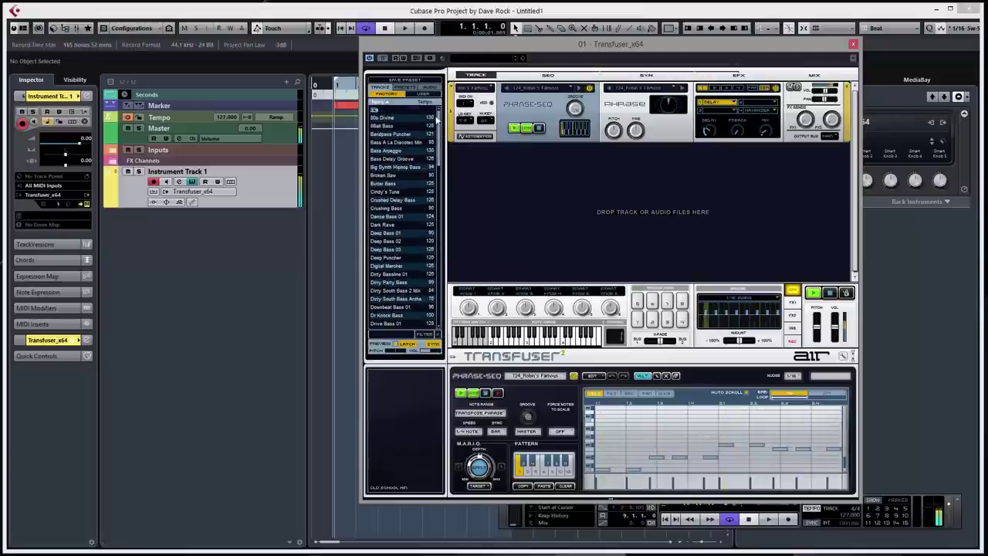
left_click(375, 109)
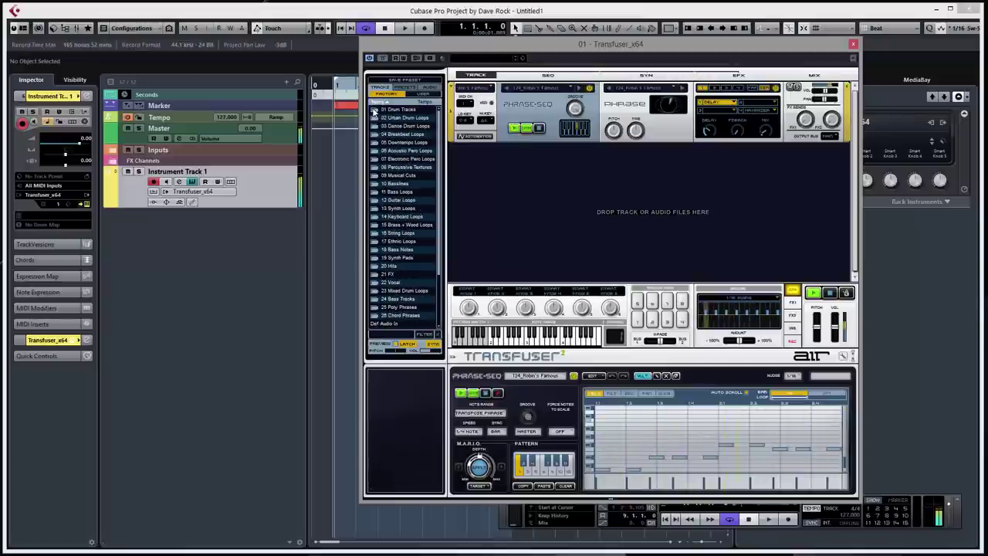
left_click(375, 126)
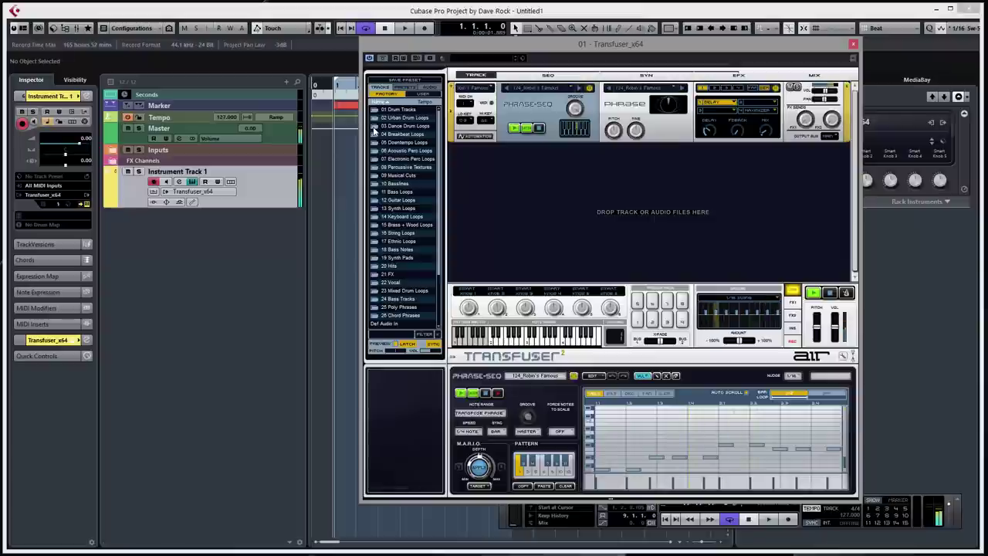
double_click(373, 128)
double_click(373, 127)
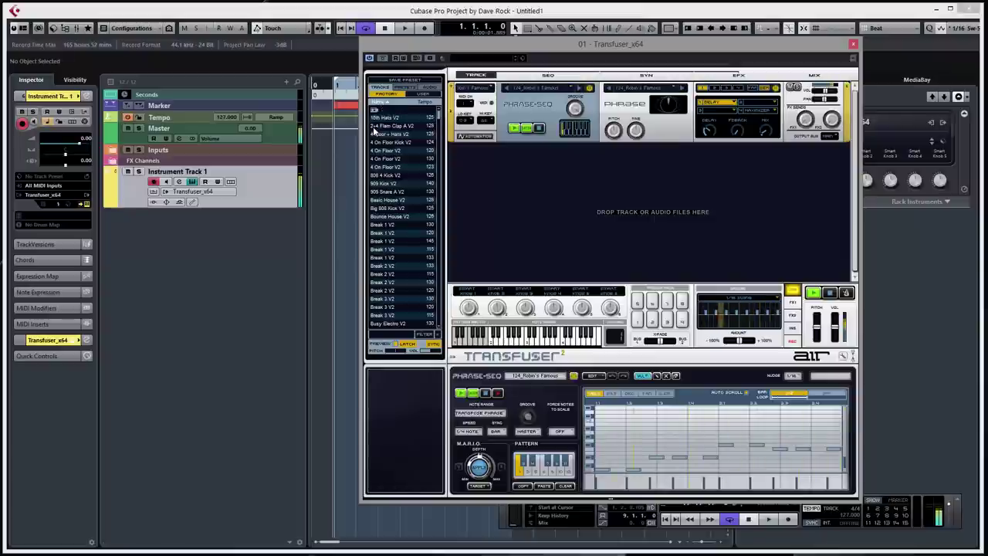
left_click(391, 202)
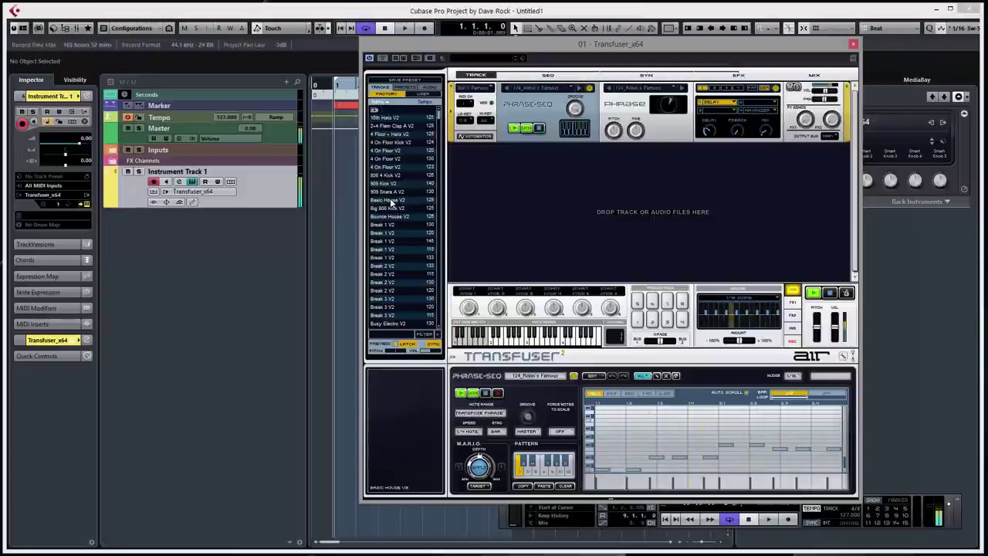
left_click(391, 203)
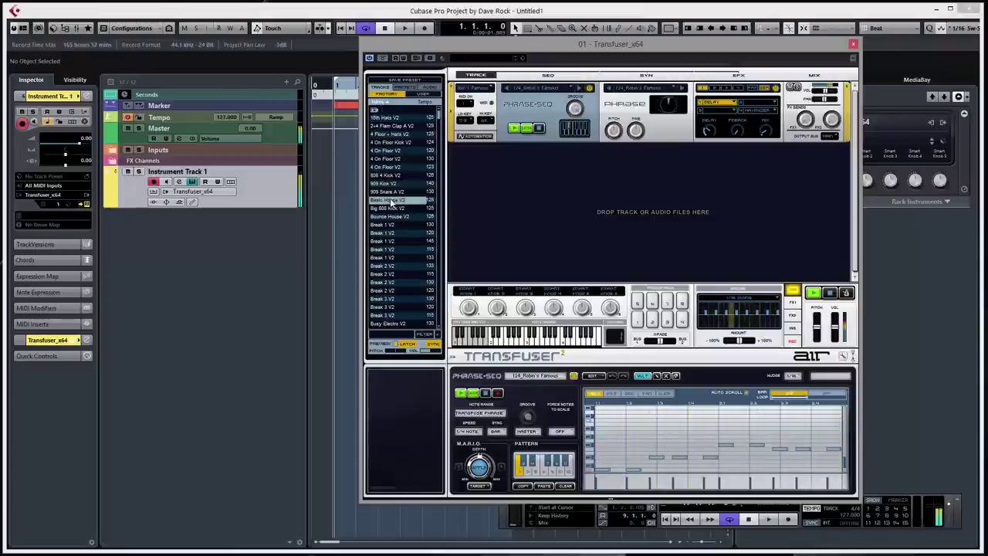
left_click_drag(391, 202, 471, 196)
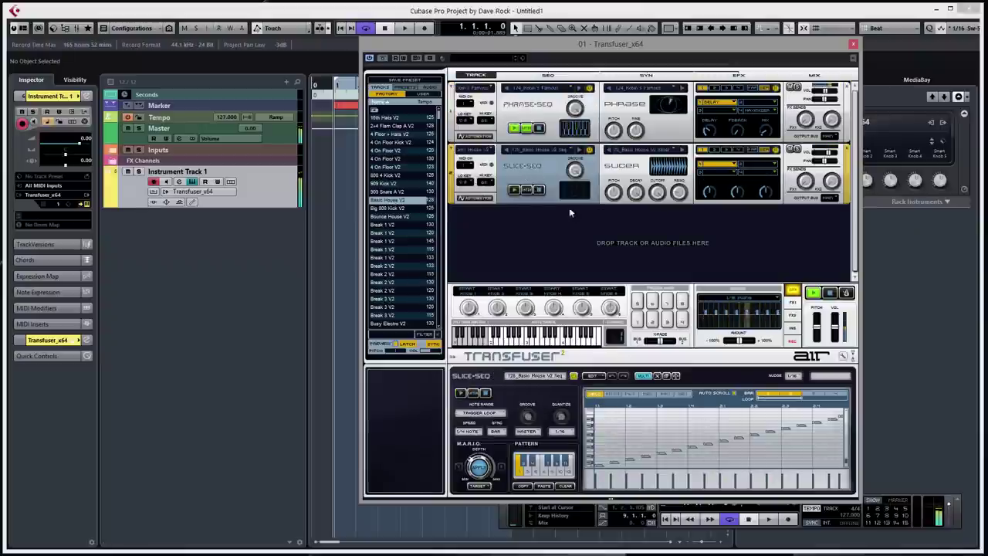
left_click(633, 168)
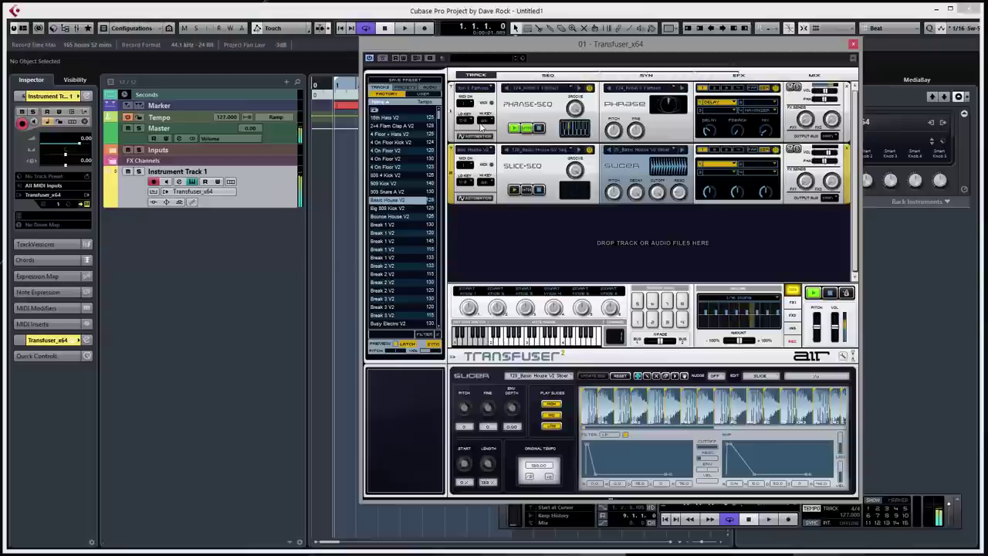
left_click(532, 172)
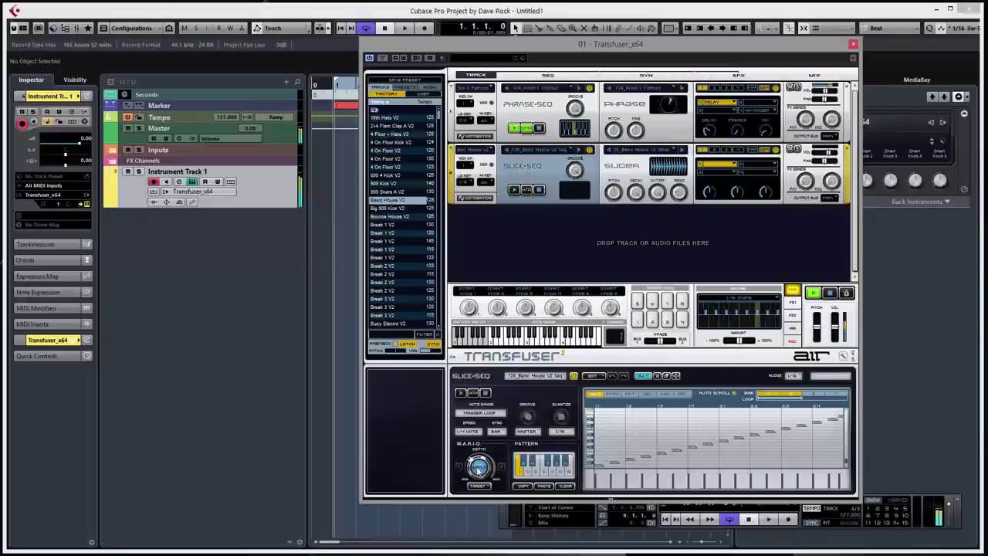
left_click(482, 486)
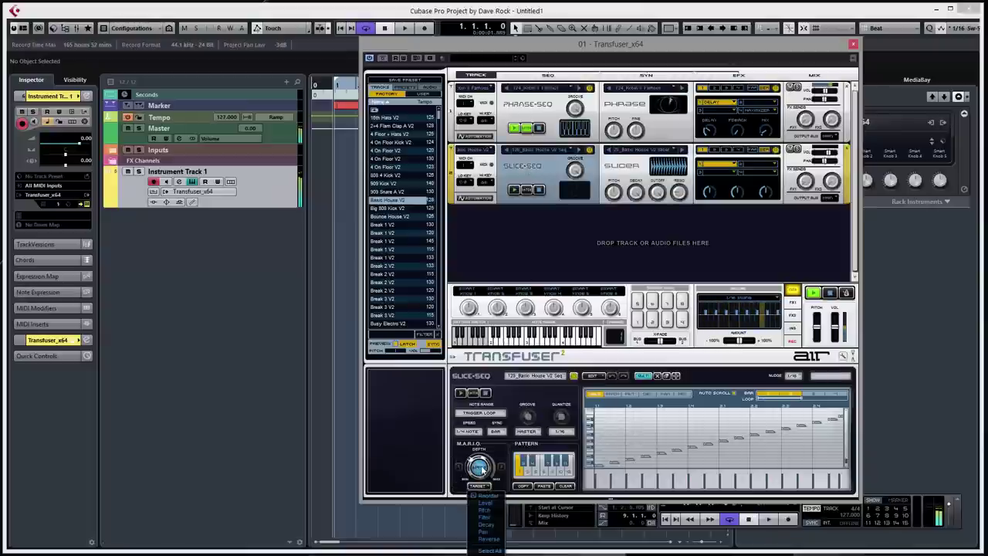
left_click(460, 483)
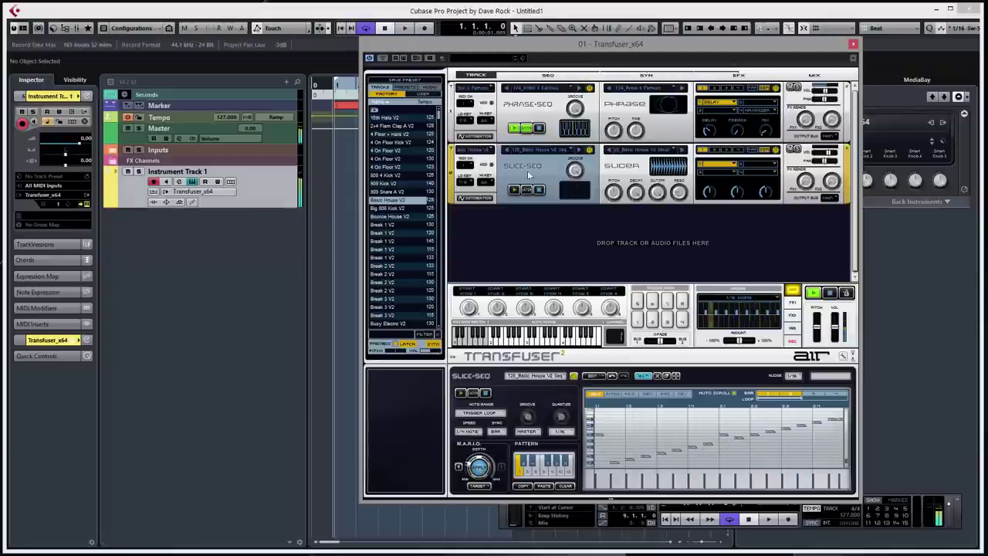
left_click(516, 191)
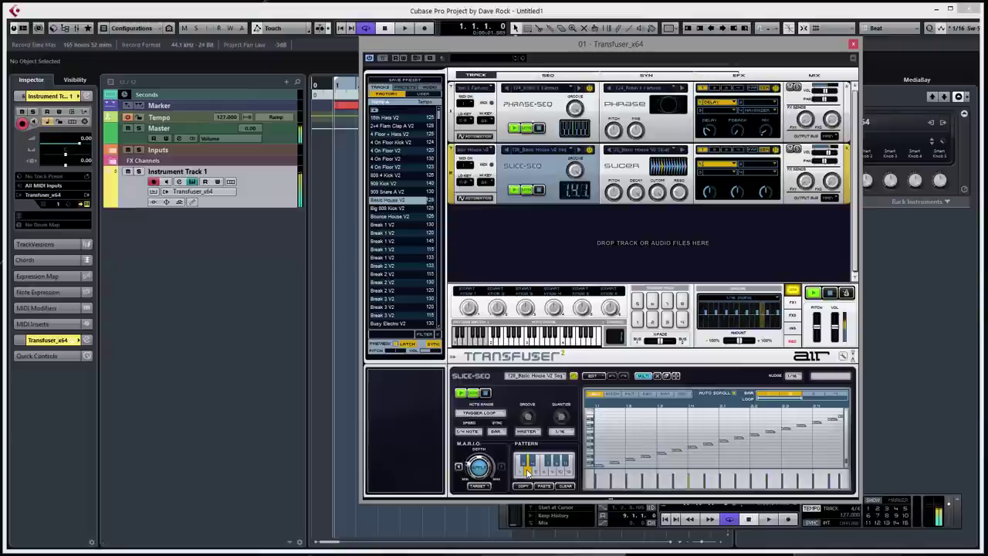
left_click(538, 190)
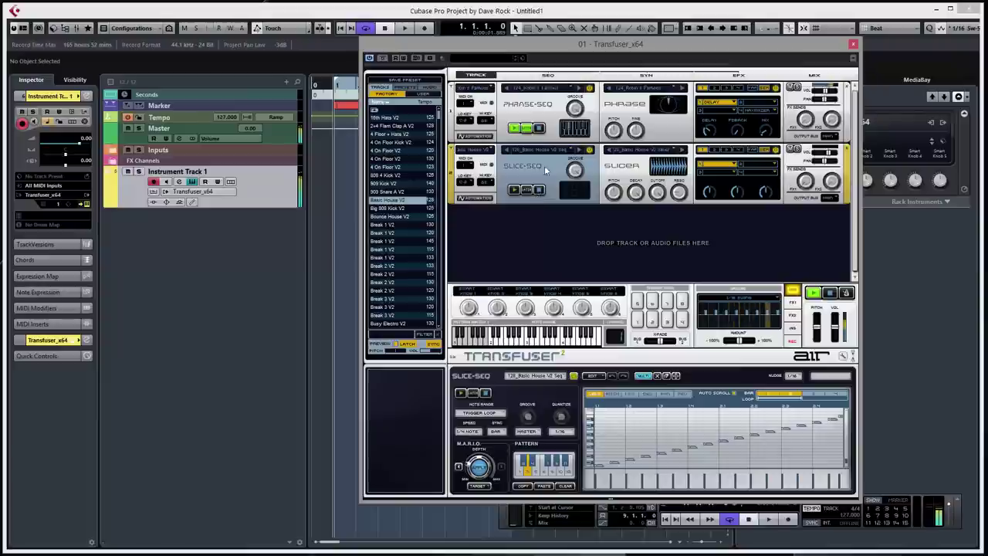
- Duplicate the Robin's Famous Phrase-Seq track into a third track and play it
left_click(546, 104)
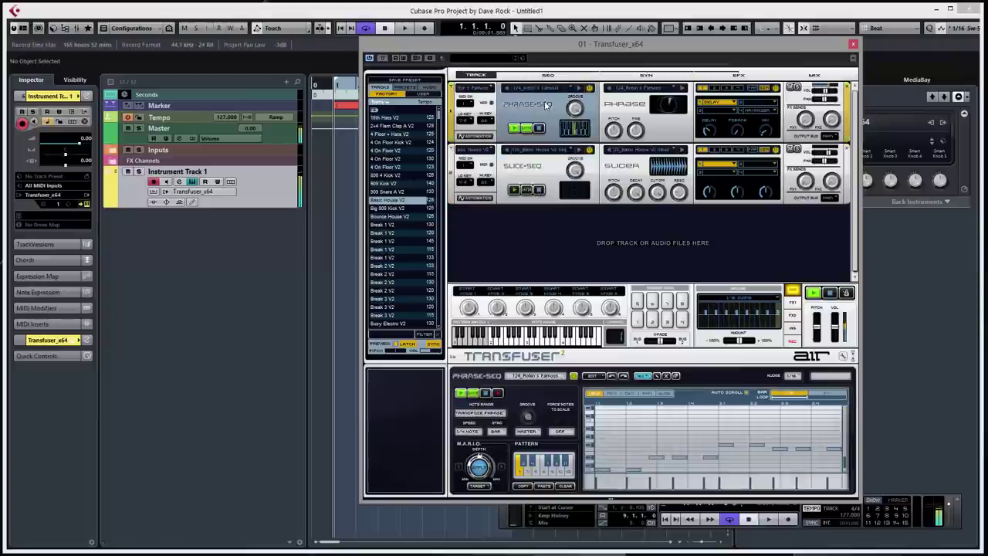
left_click_drag(545, 104, 541, 229)
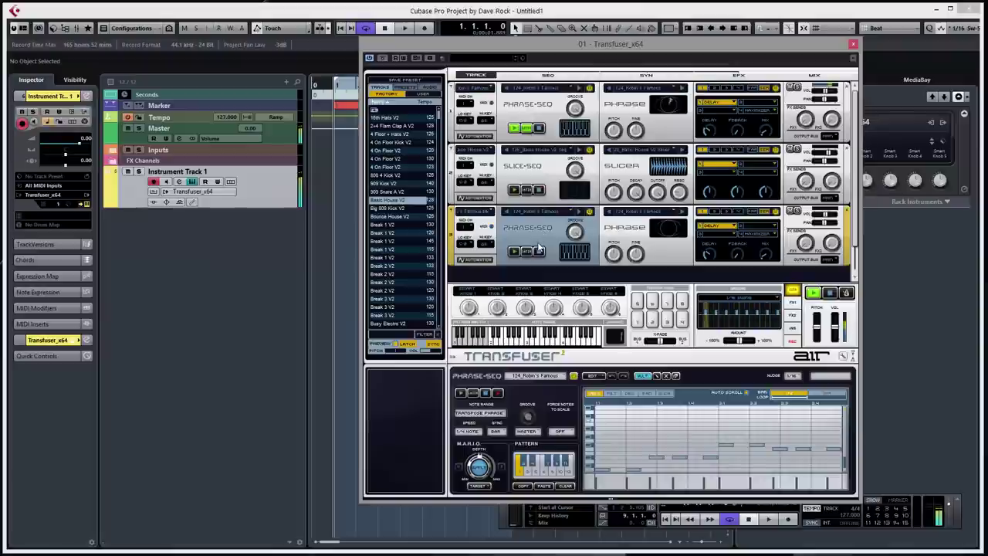
left_click(515, 251)
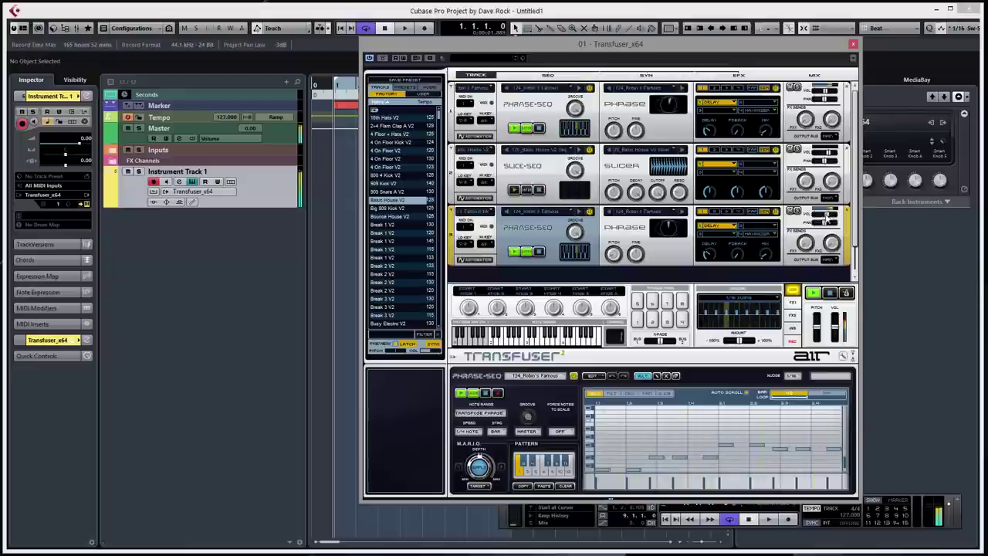
- Remove the Delay effect from the third track
left_click(738, 228)
mouse_move(740, 230)
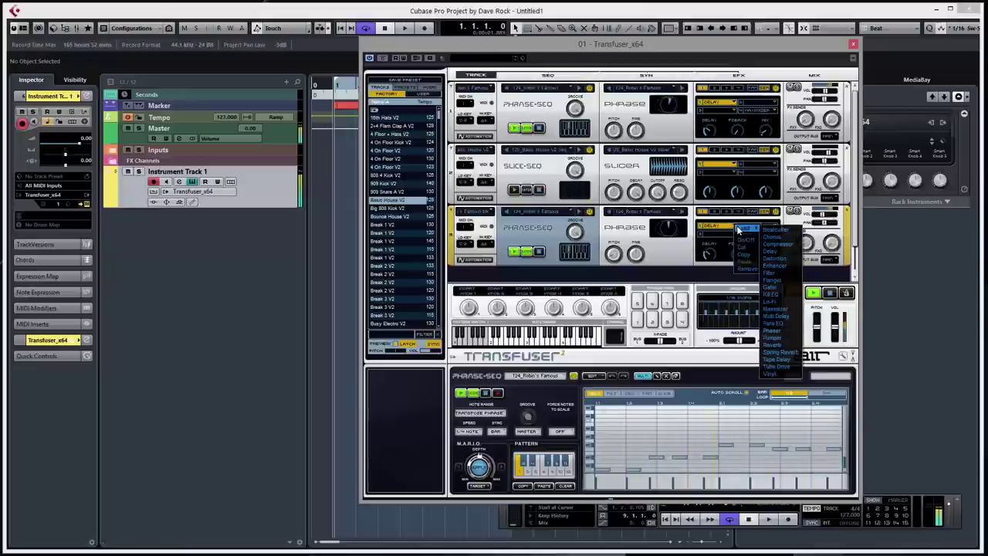
left_click(749, 267)
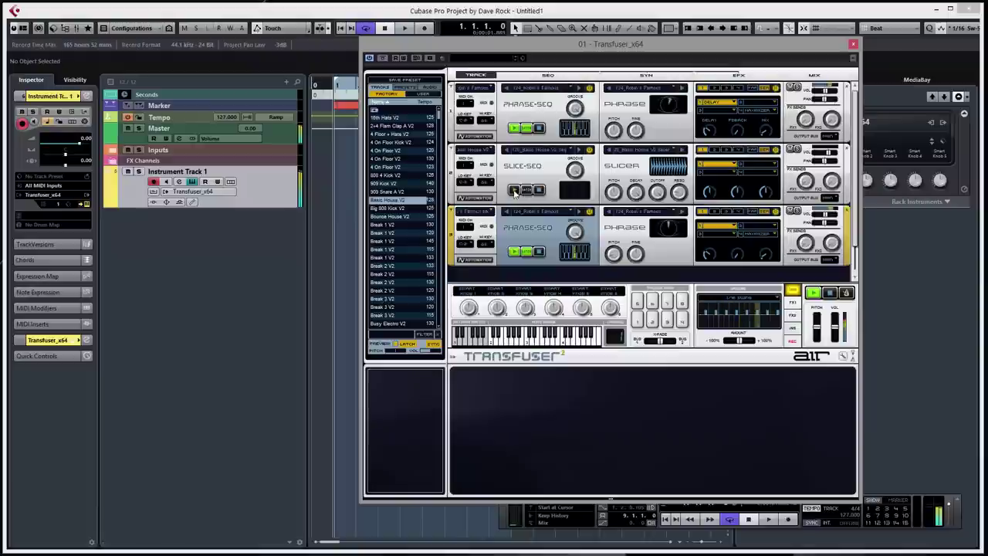
- Play the Basic House slice pattern, then stop all three tracks
left_click(515, 191)
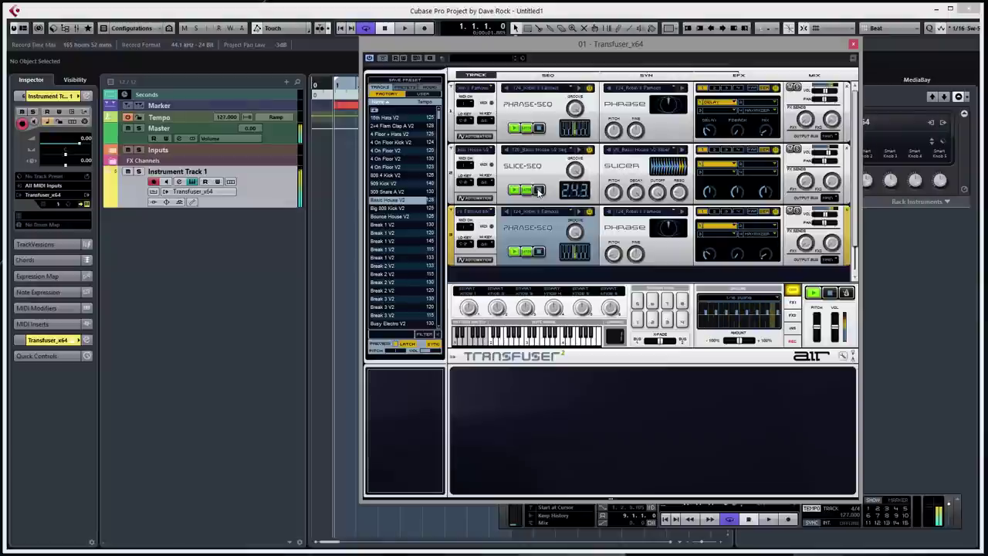
left_click(538, 252)
left_click(541, 128)
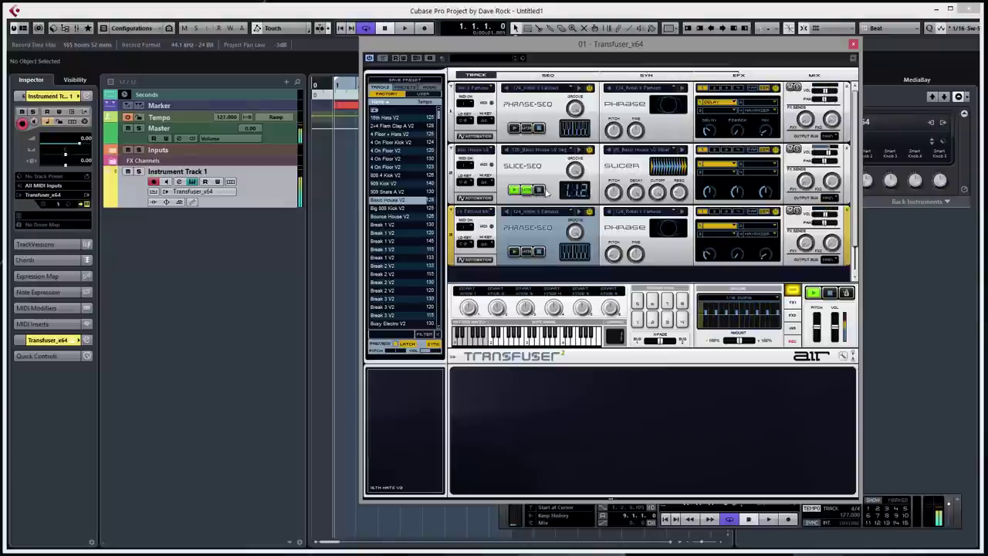
left_click(540, 190)
- Open 07 Electronic Perc Loops and audition the E Loop Fat 03, 07 and 08 BF loops
left_click(375, 112)
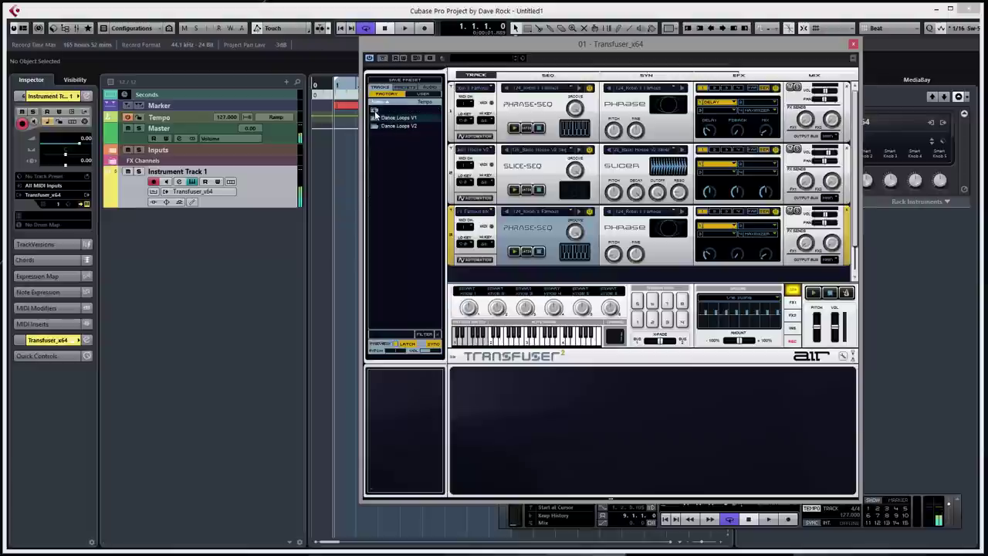
left_click(375, 112)
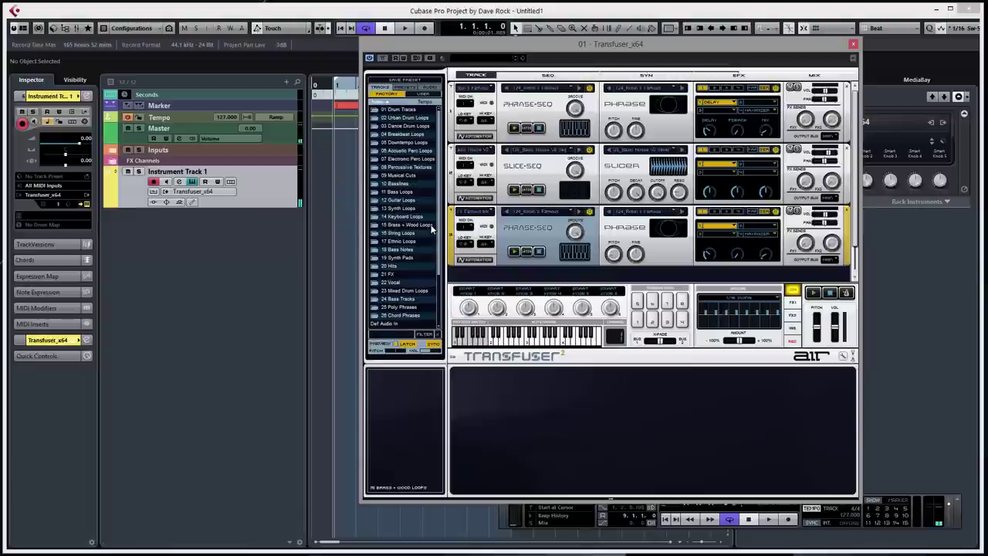
double_click(406, 159)
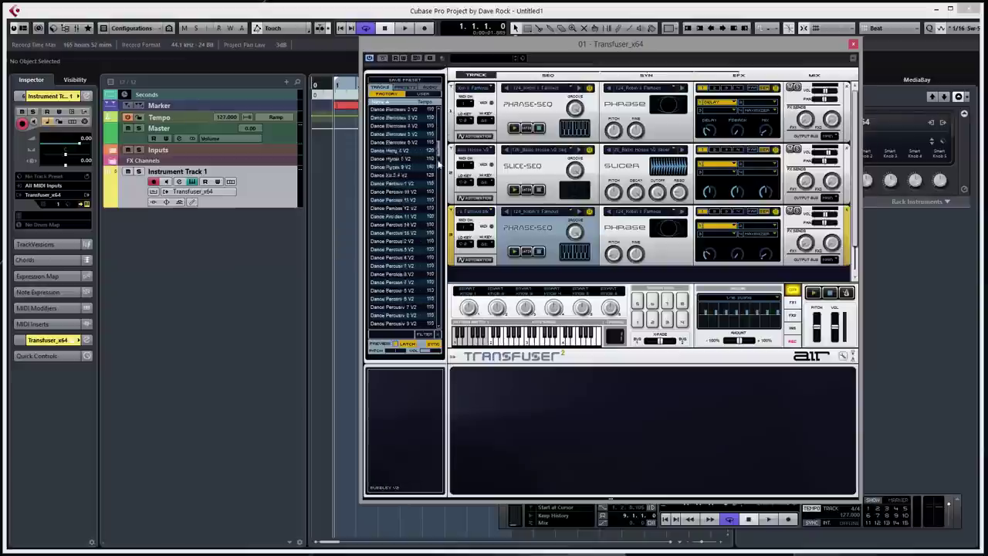
scroll(397, 213, "down", 8)
left_click(395, 213)
left_click(394, 267)
left_click(394, 299)
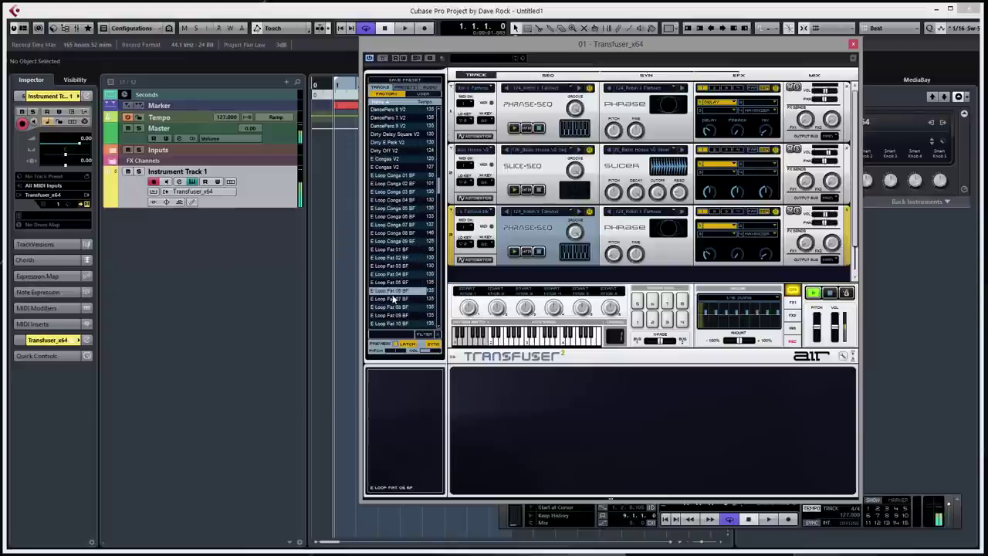
left_click(394, 307)
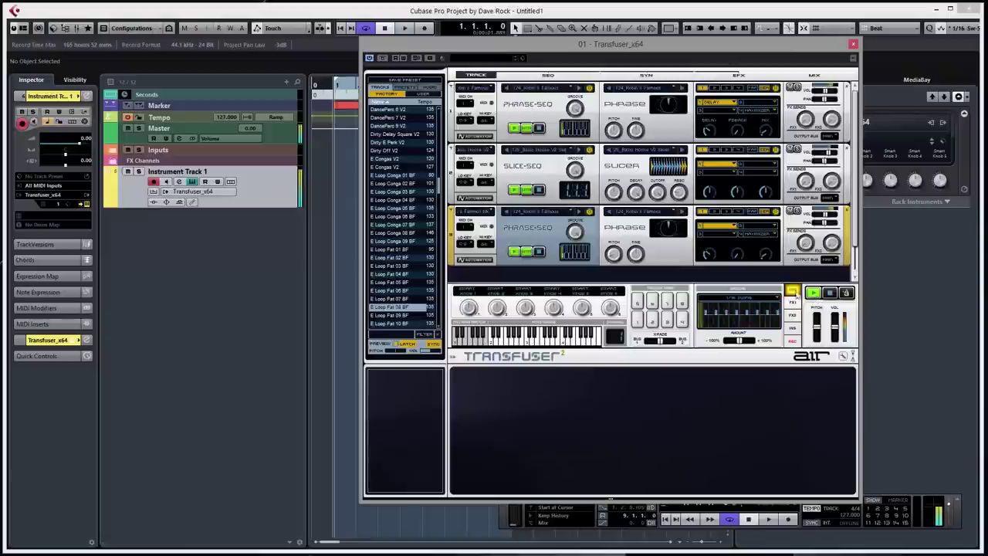
left_click(831, 292)
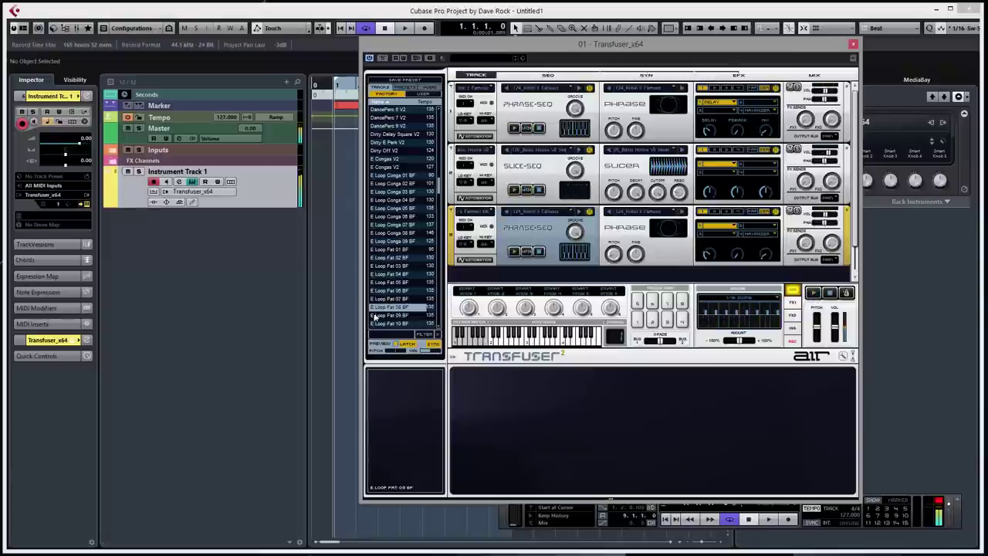
- Audition E Loop Fat 02 BF and the DancePerc loops, settling on DancePerc 5 V2
left_click(390, 258)
scroll(389, 262, "down", 7)
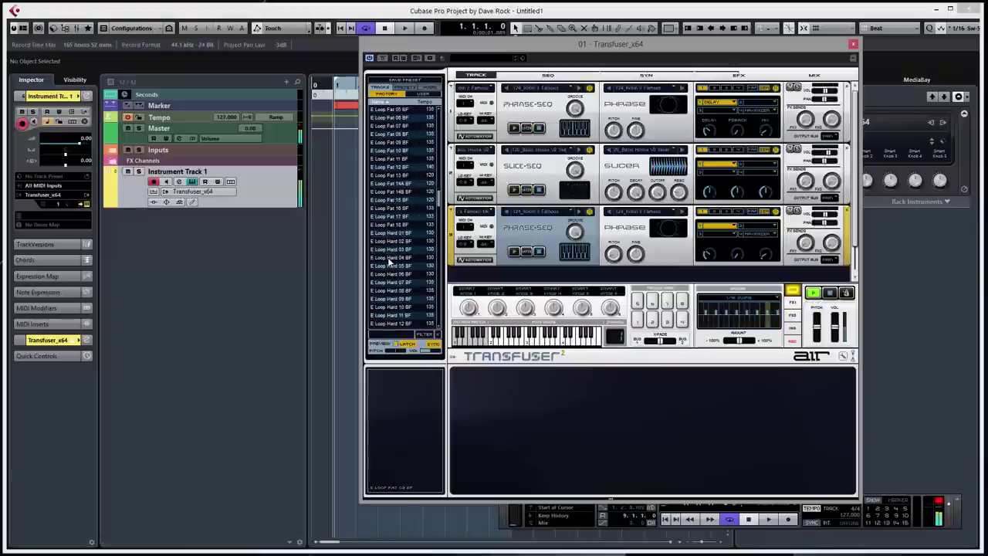
scroll(390, 261, "up", 9)
left_click(390, 175)
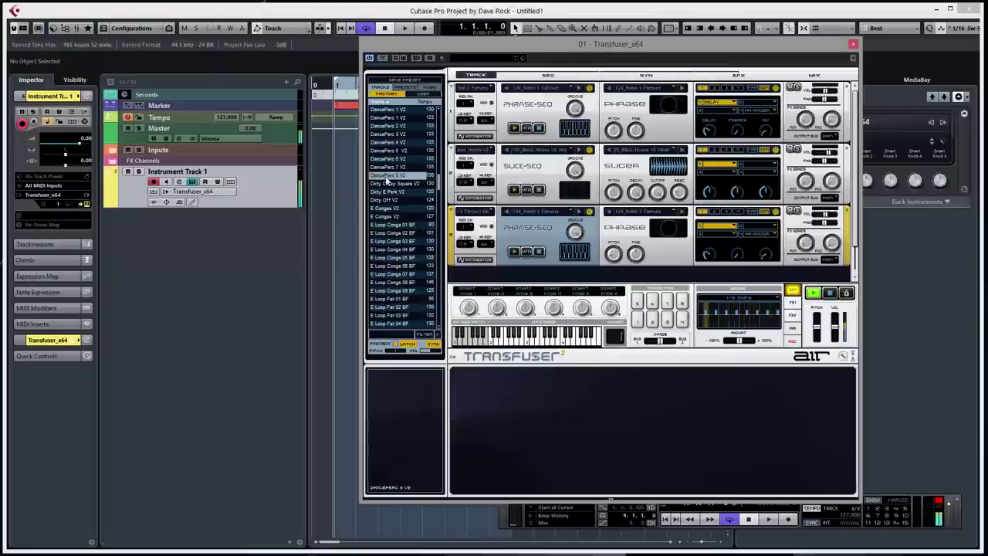
left_click(386, 166)
left_click(386, 143)
left_click(385, 151)
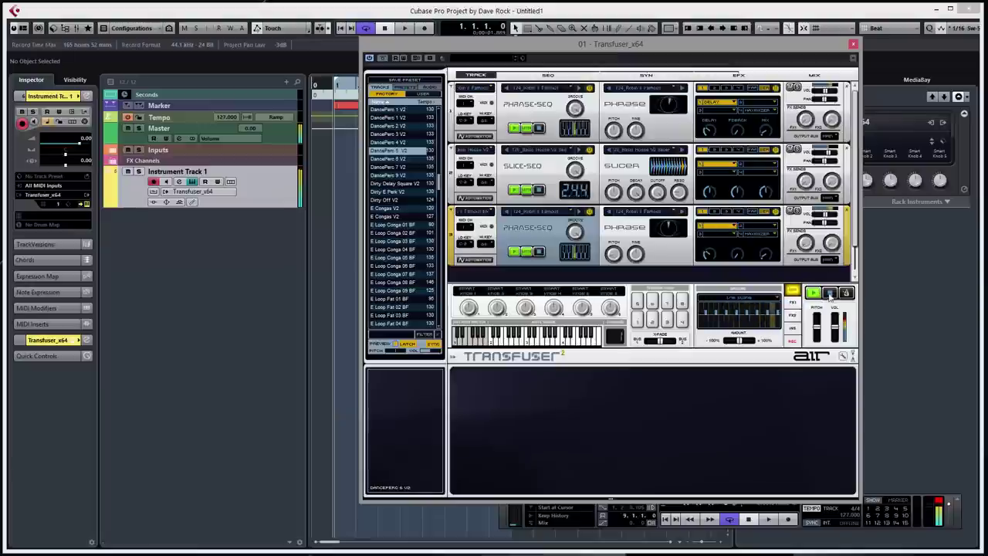
- Add DancePerc 5 V2 as a fourth track and collapse every other track row
left_click_drag(469, 180, 506, 271)
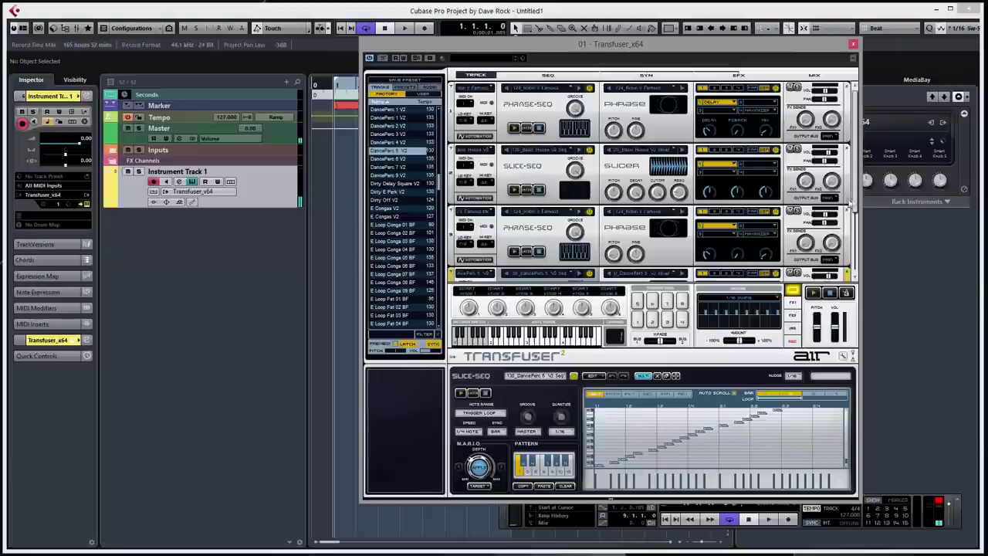
left_click_drag(854, 199, 857, 257)
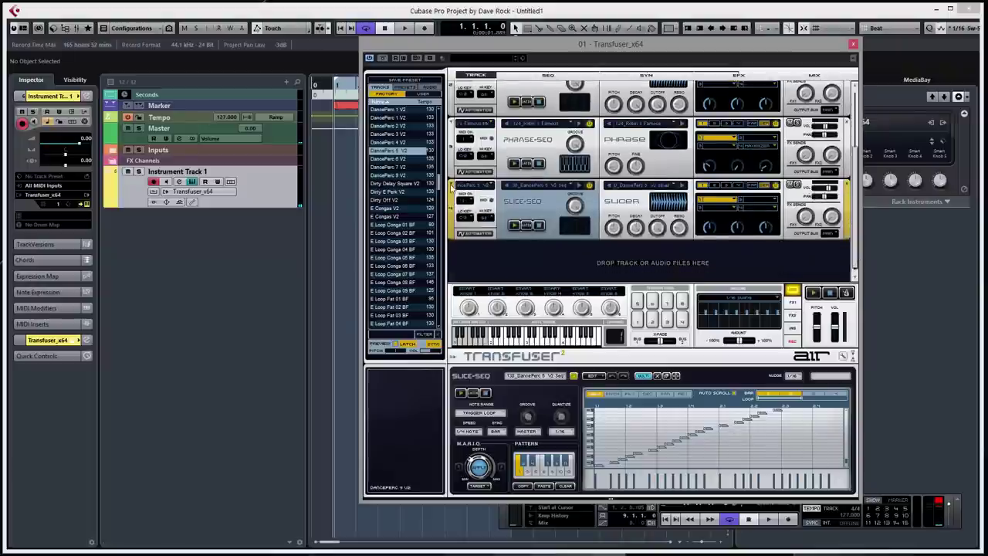
left_click(452, 185)
left_click(452, 168)
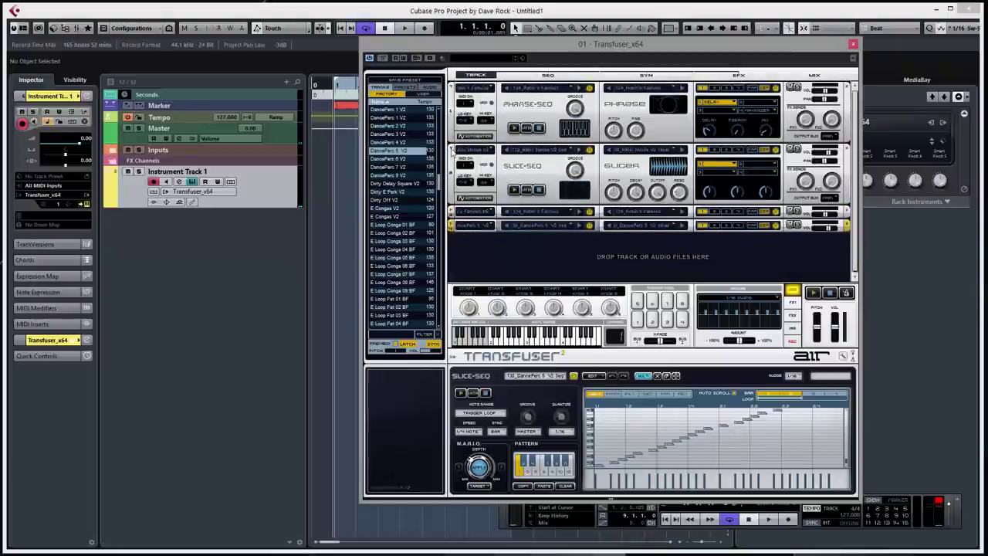
left_click(454, 147)
left_click(454, 93)
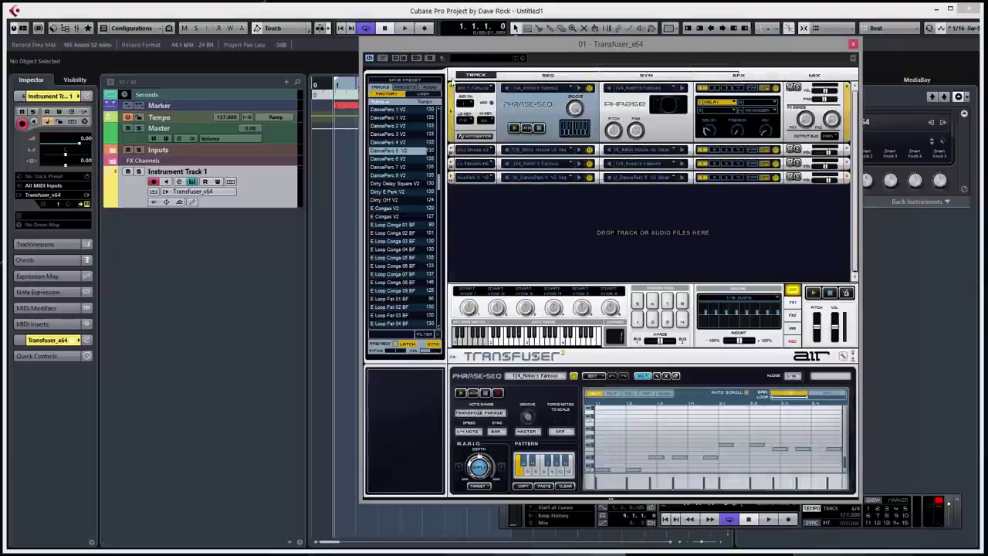
left_click(451, 131)
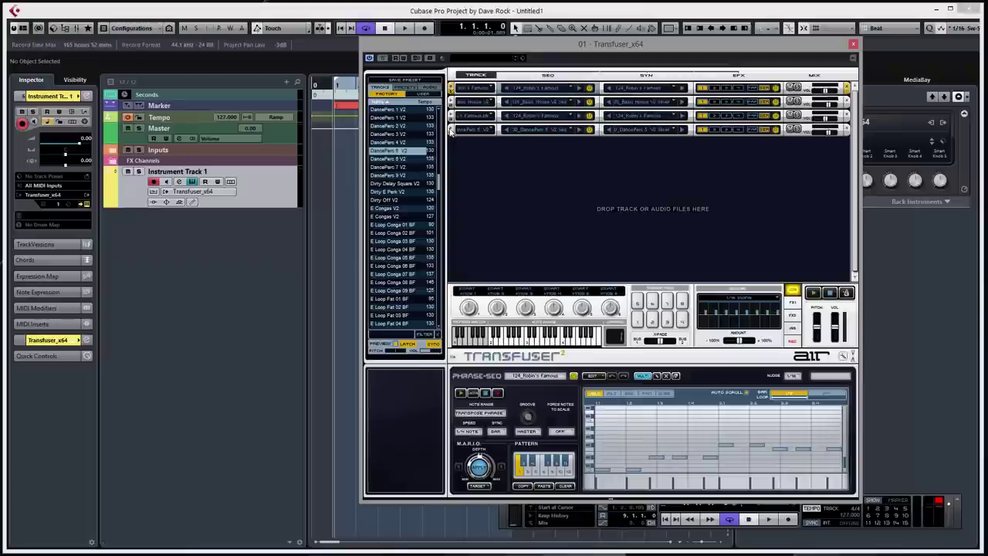
left_click(452, 130)
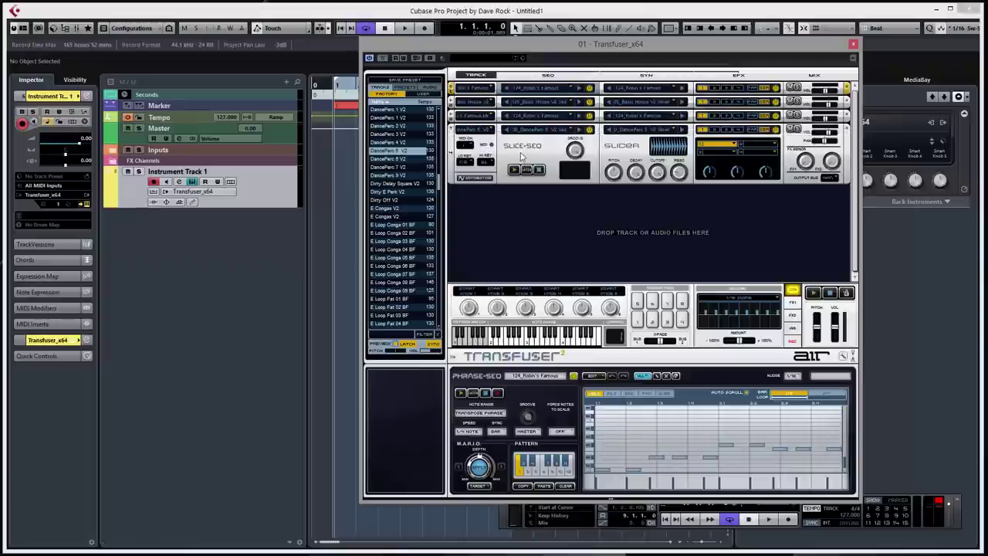
- Play the groove, then stop the DancePerc pattern and all playback
left_click(812, 294)
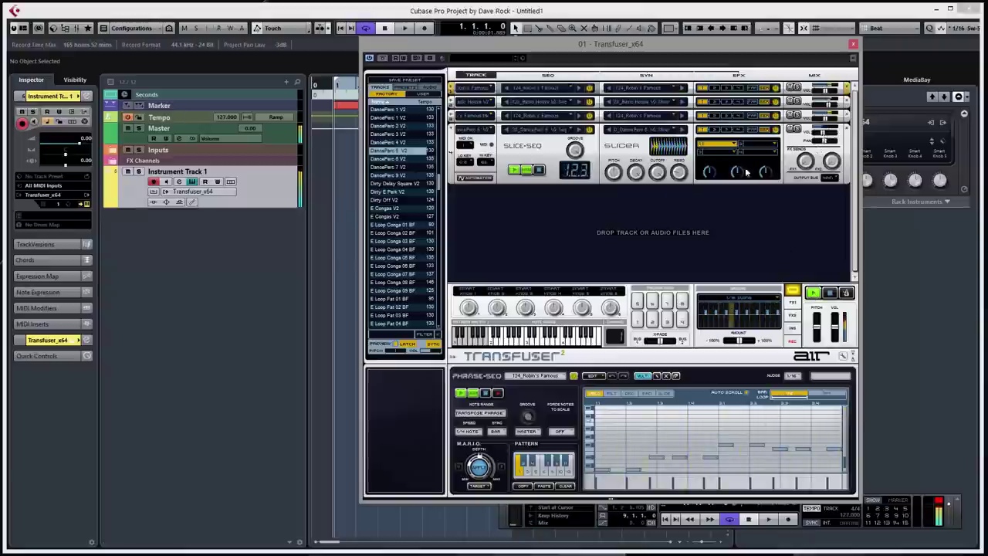
left_click(541, 171)
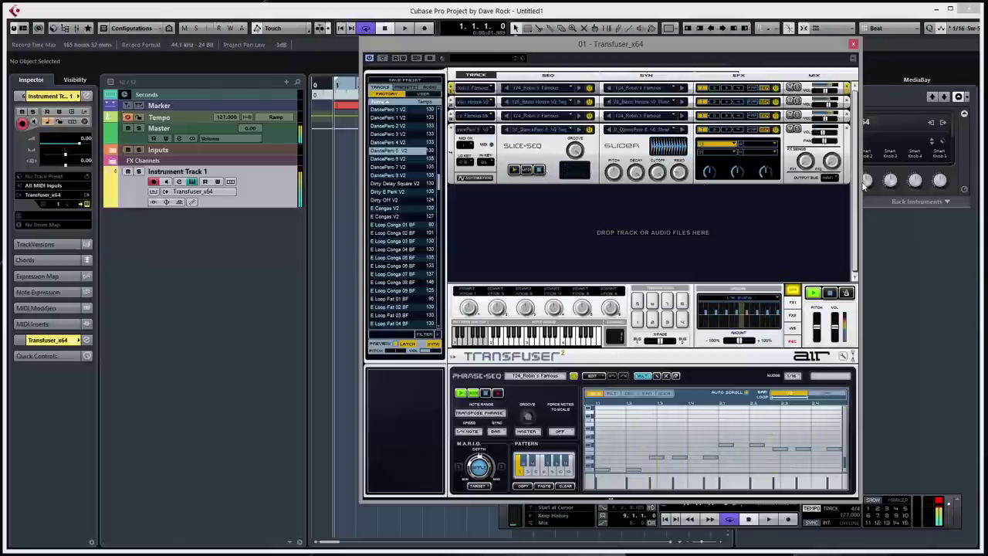
left_click(831, 295)
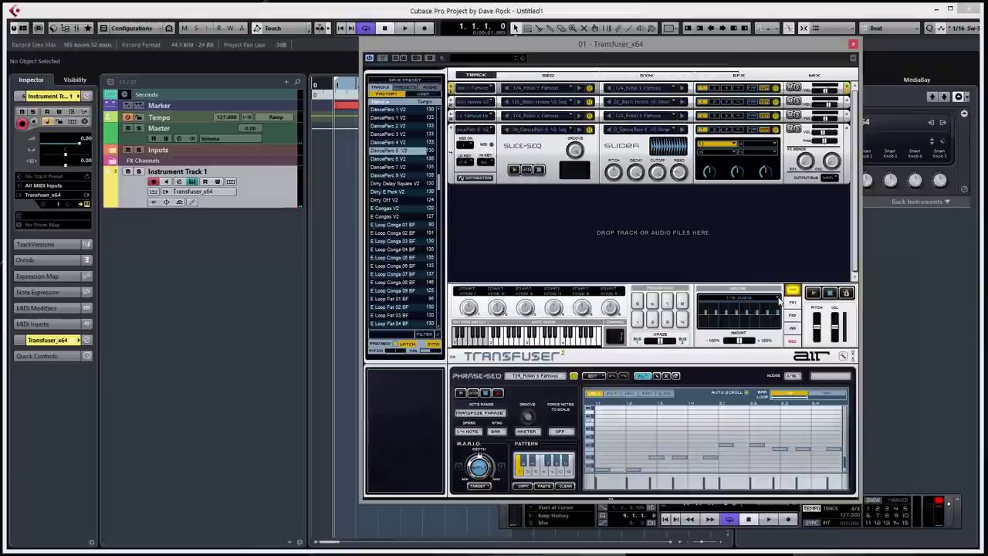
- Apply the MPC Style Grooves > MPC 60% 16th Swing groove preset
left_click(777, 300)
mouse_move(769, 371)
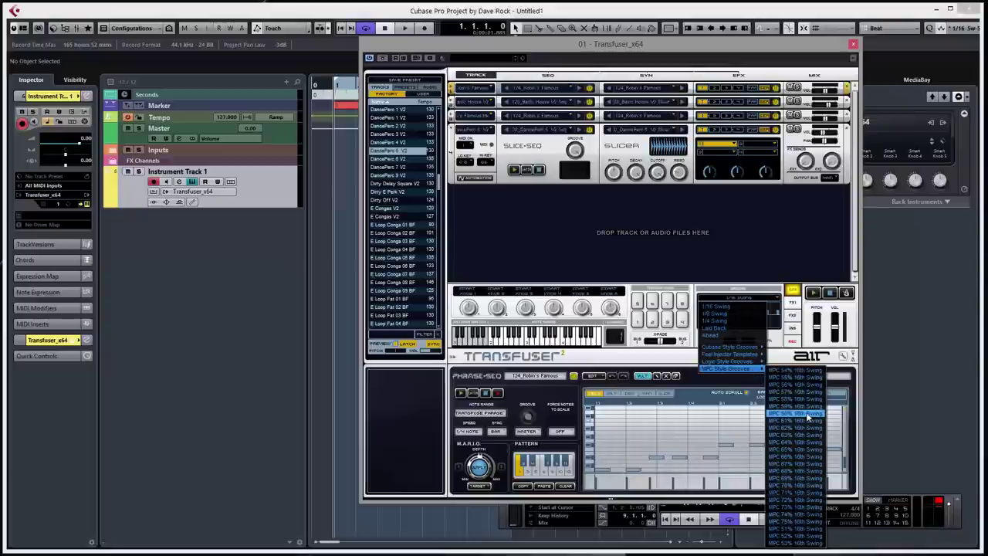
left_click(807, 414)
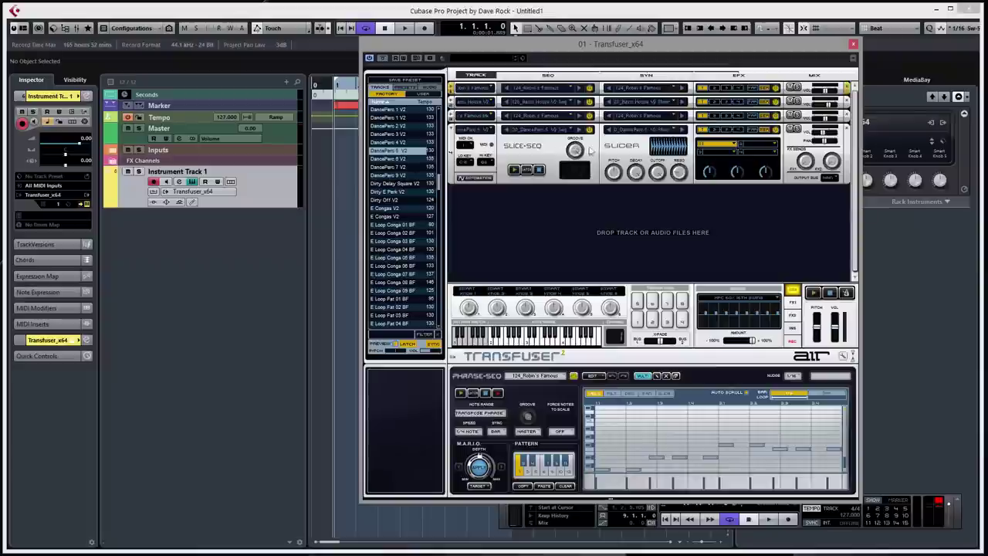
- Expand the three collapsed track rows and play the whole groove
left_click(452, 116)
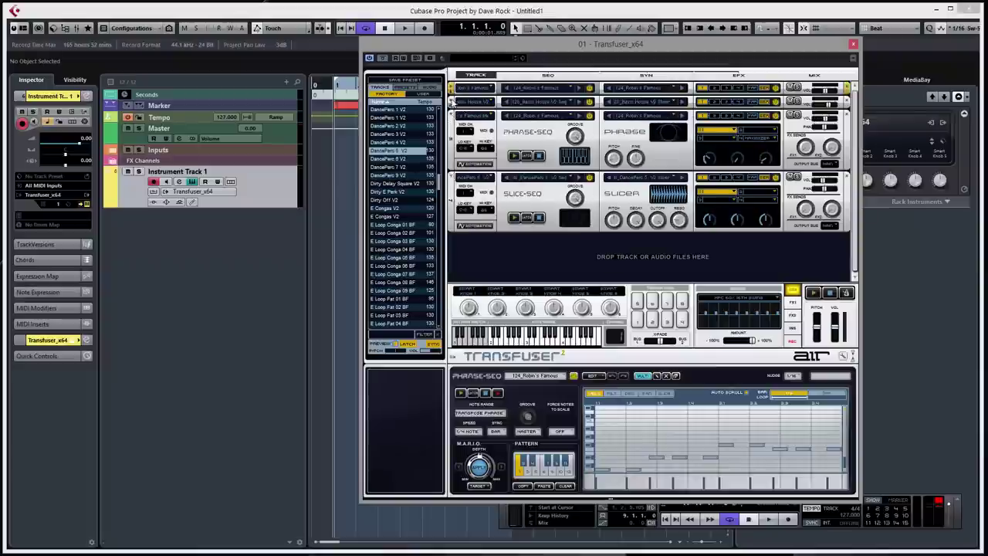
left_click(452, 101)
left_click(451, 88)
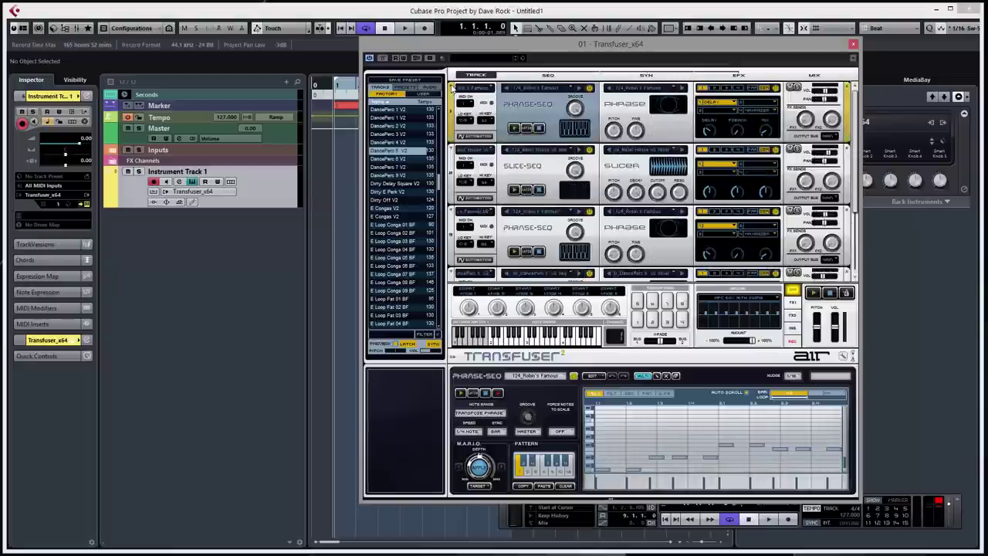
left_click(815, 293)
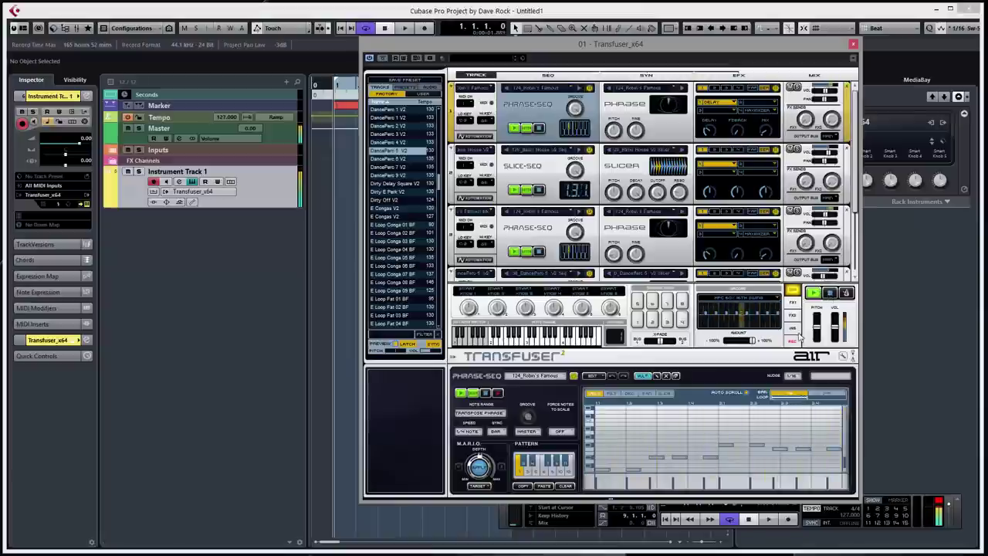
- Load a Maximizer into the master insert slot
left_click(793, 329)
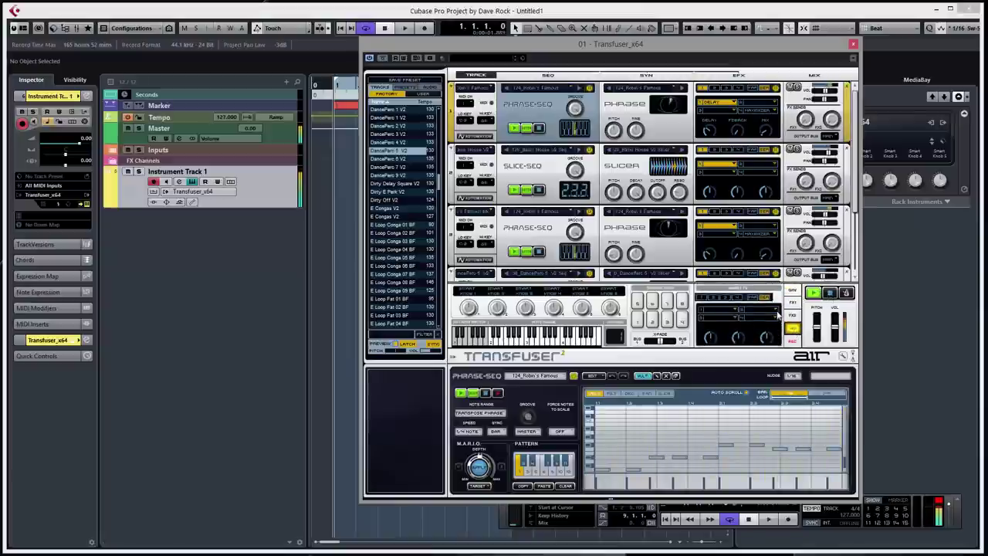
right_click(778, 318)
mouse_move(787, 324)
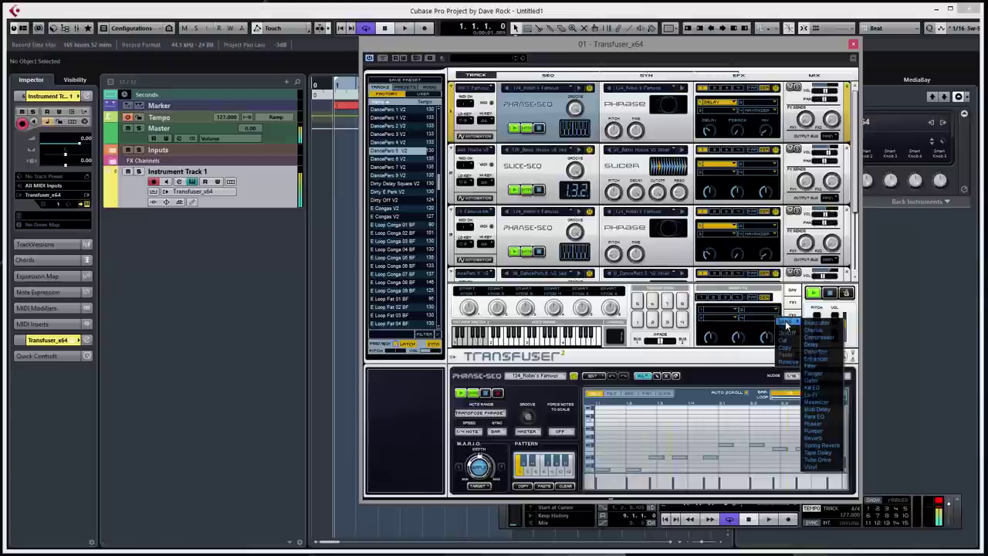
left_click(830, 402)
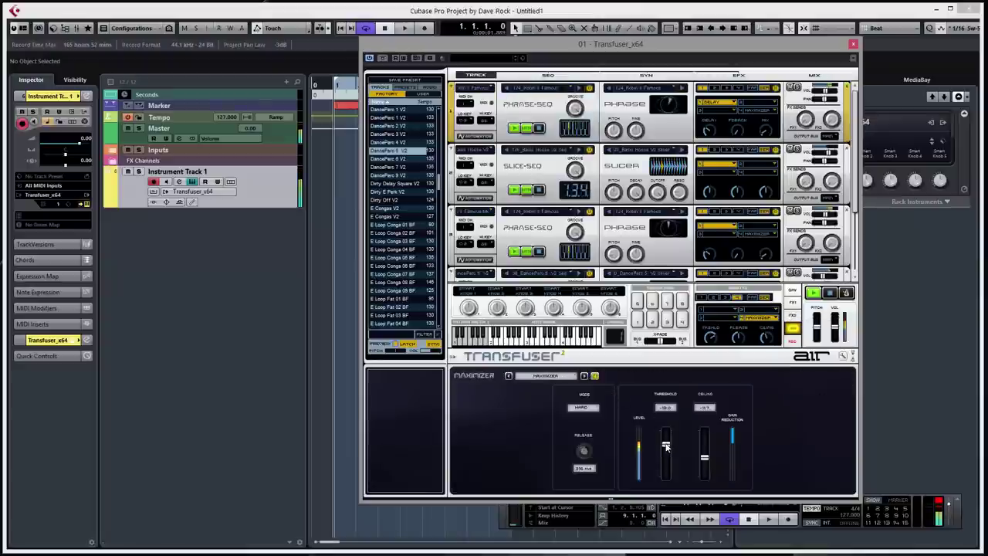
- Lower the Maximizer threshold to about -9.7, set the ceiling to -0.4, and stop playback
left_click_drag(666, 437, 705, 443)
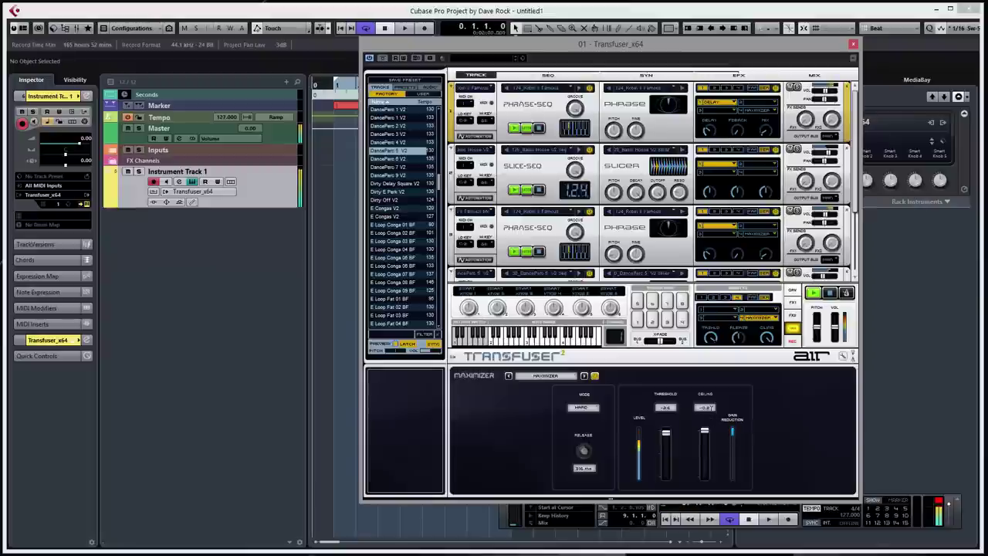
left_click_drag(707, 424, 706, 435)
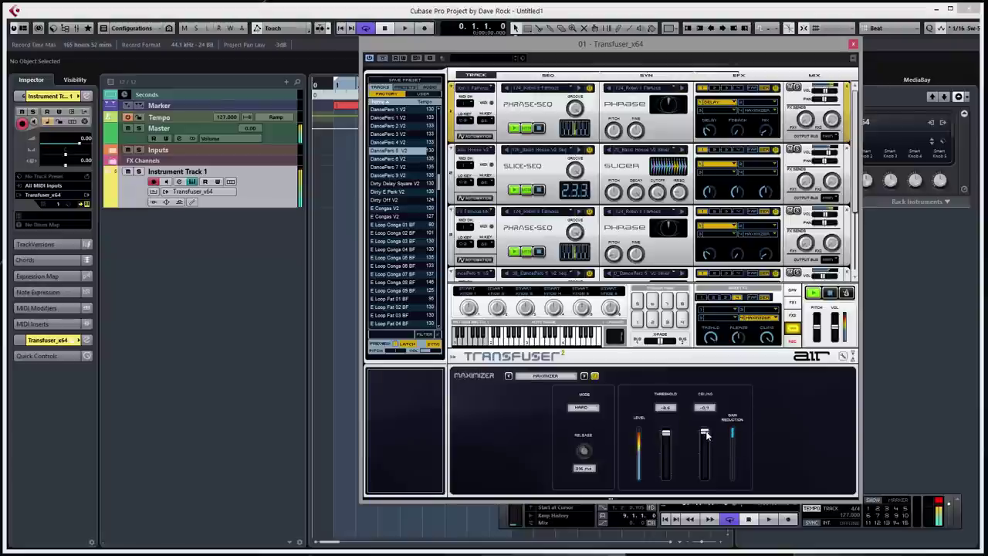
left_click_drag(706, 434, 672, 438)
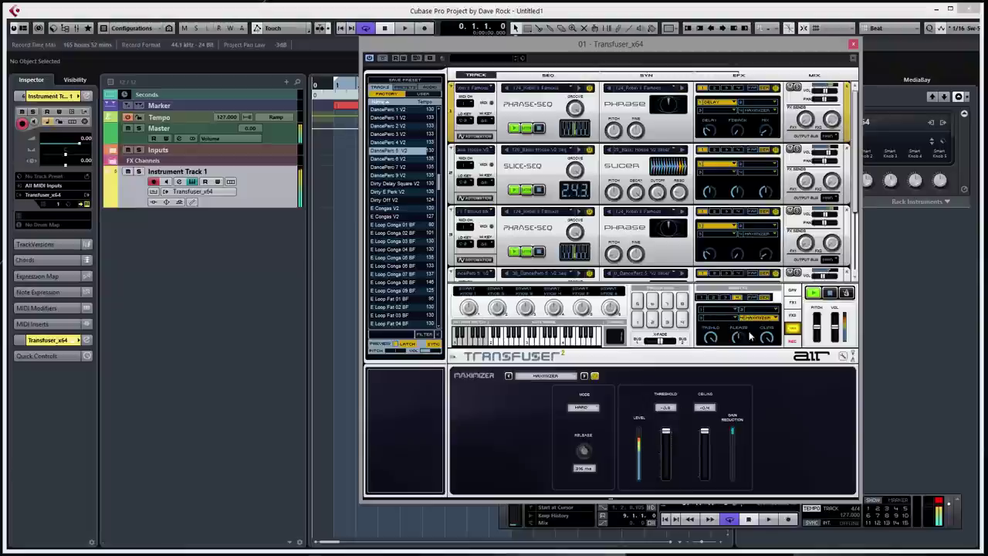
left_click(830, 293)
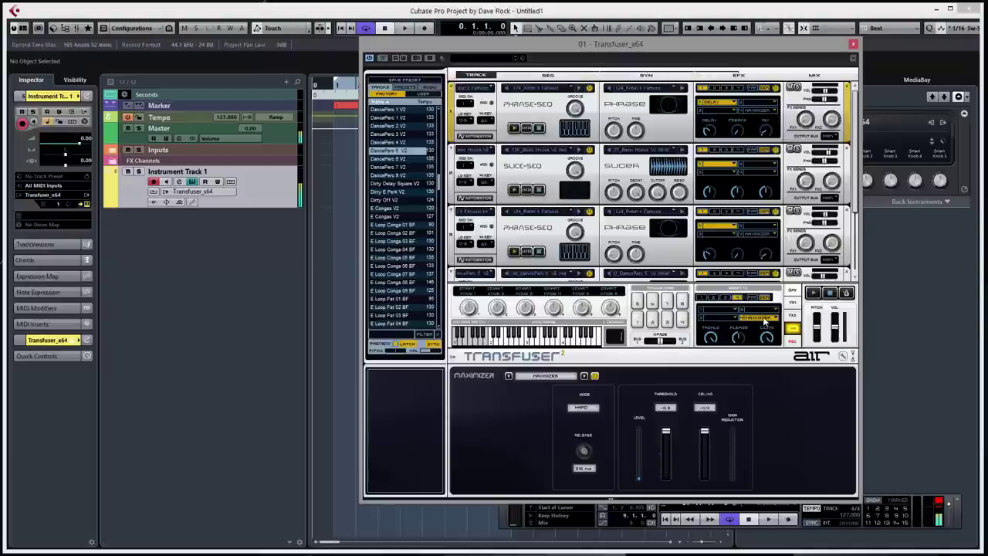
- Close the Maximizer, load another insert effect and audition it briefly
left_click(737, 320)
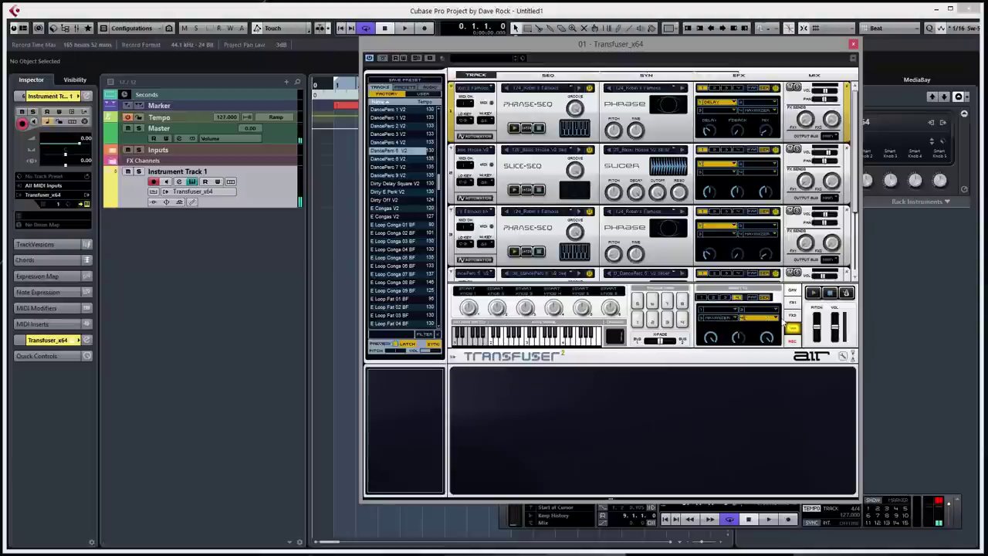
left_click(775, 318)
mouse_move(788, 321)
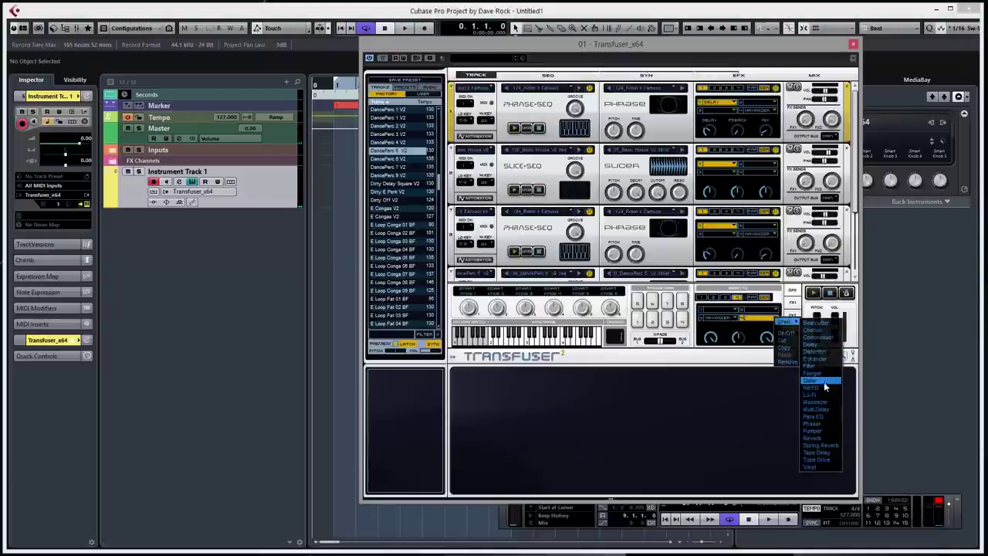
left_click(782, 400)
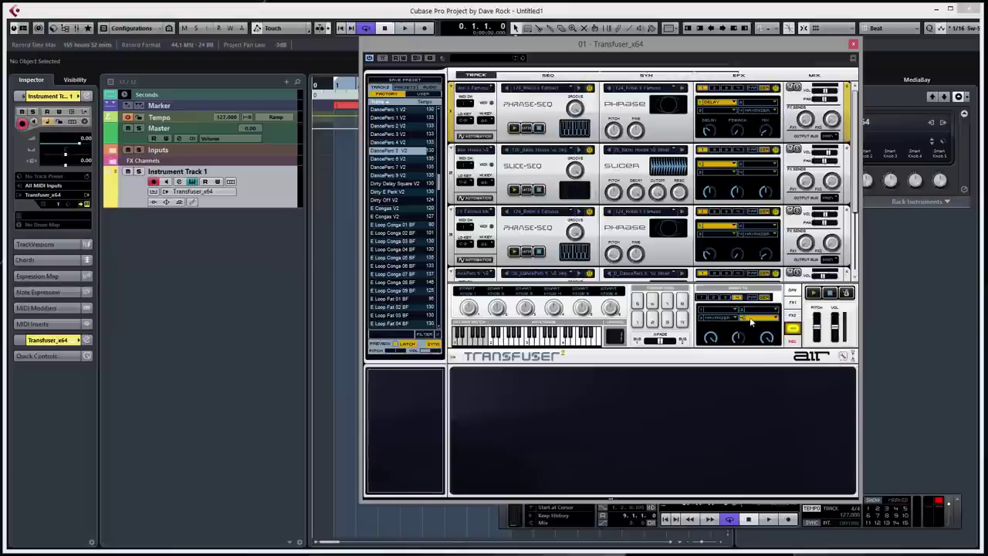
left_click(814, 292)
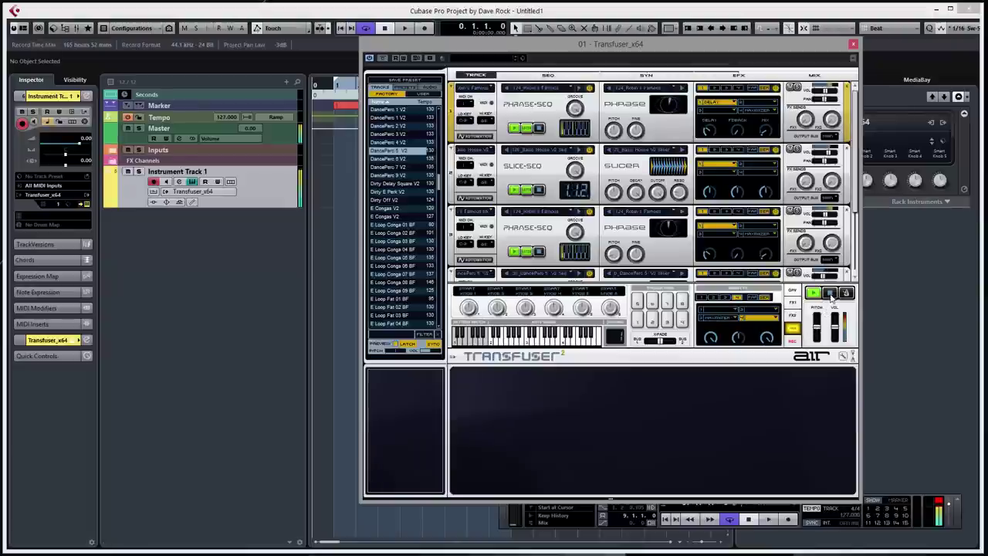
left_click(830, 294)
- Record the playing groove in the built-in recorder, loading an effect into the FX3 slot
left_click(792, 342)
left_click(815, 293)
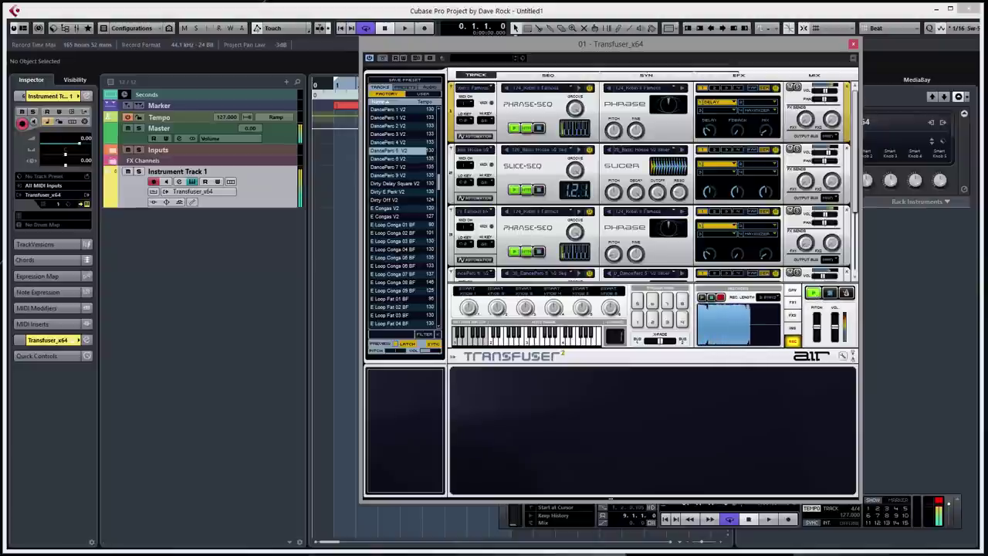
left_click(789, 318)
left_click(736, 320)
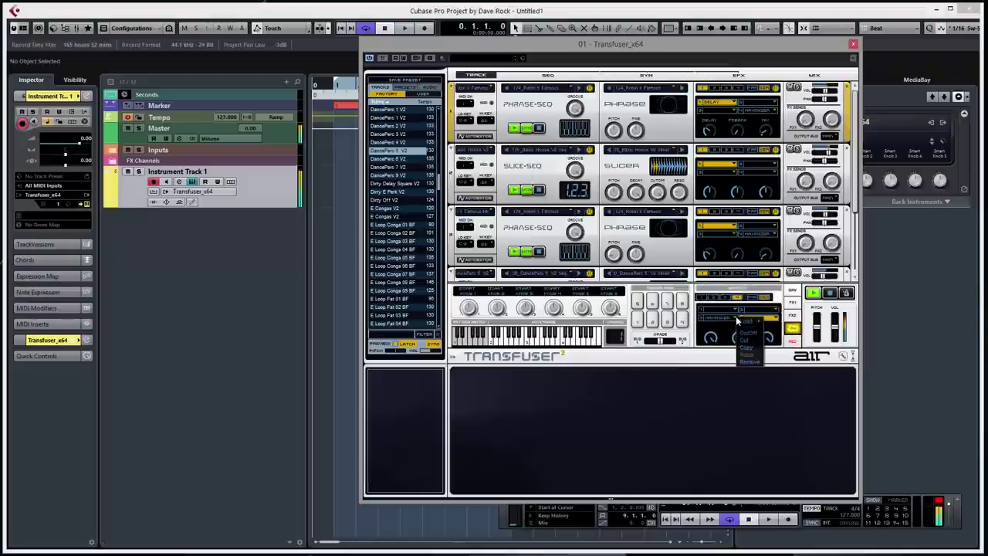
mouse_move(744, 325)
left_click(756, 361)
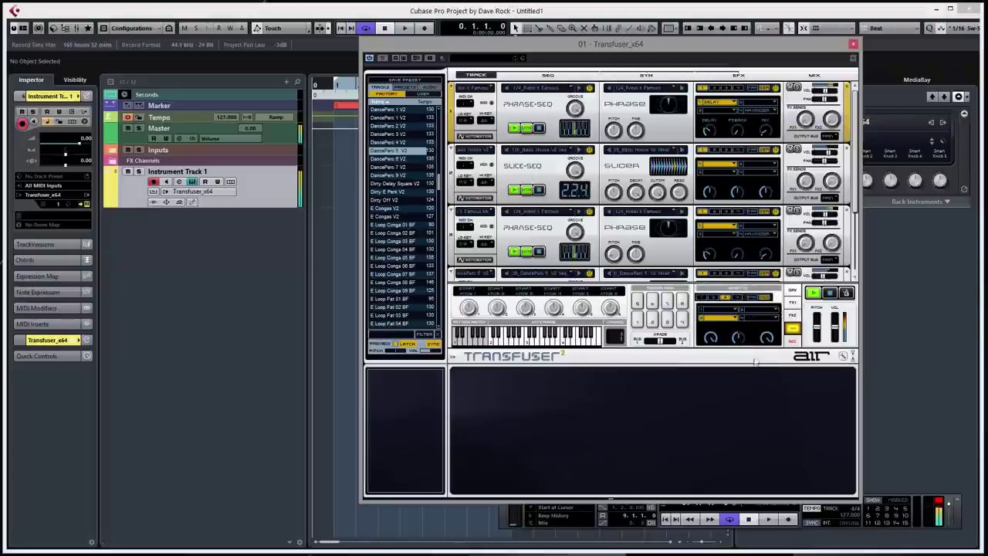
left_click(792, 343)
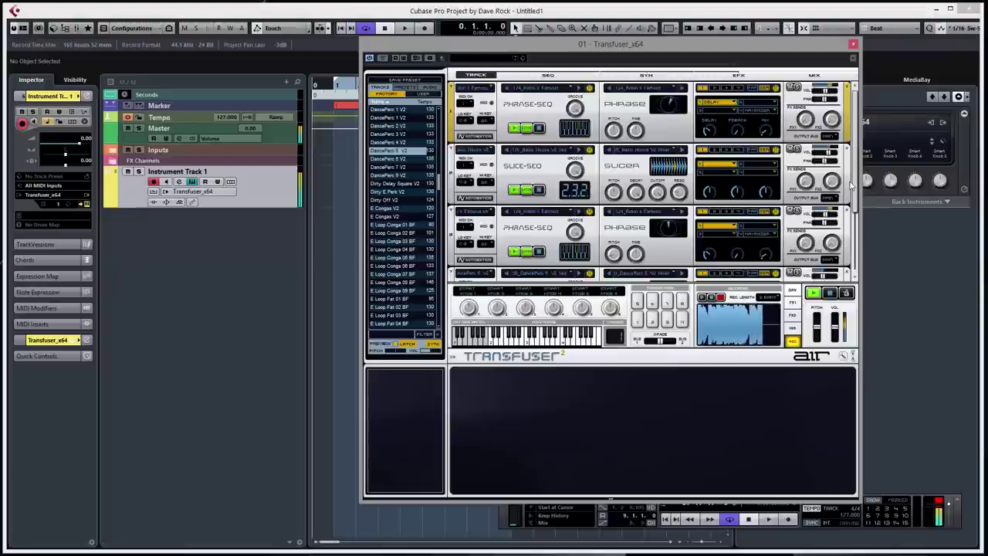
left_click_drag(852, 184, 855, 149)
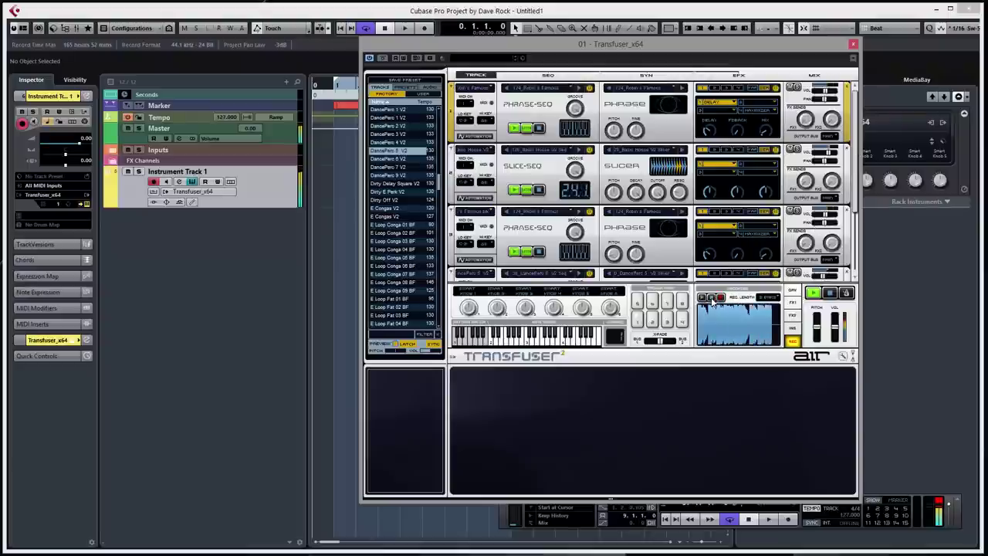
- Set the slice track to MIDI channel 4, the phrase track to 3, the Slice-Seq lane to 2
left_click(831, 292)
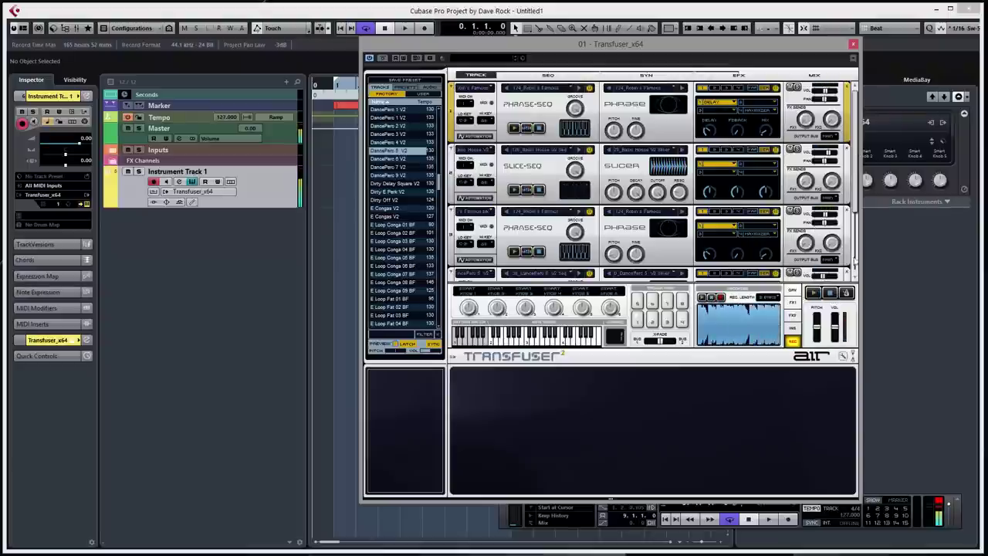
left_click_drag(853, 193, 854, 267)
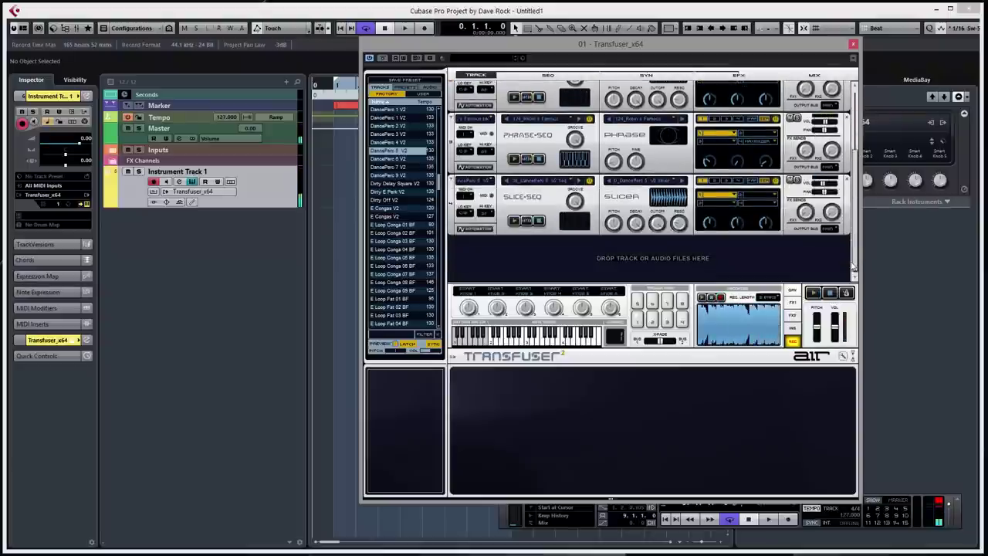
left_click(467, 198)
left_click(465, 231)
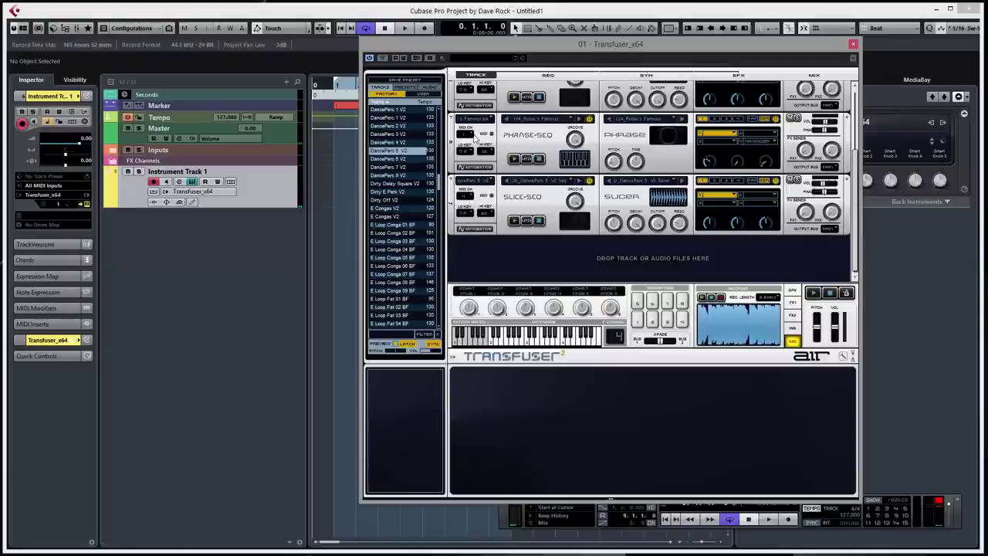
left_click(468, 135)
left_click(465, 164)
scroll(857, 172, "up", 3)
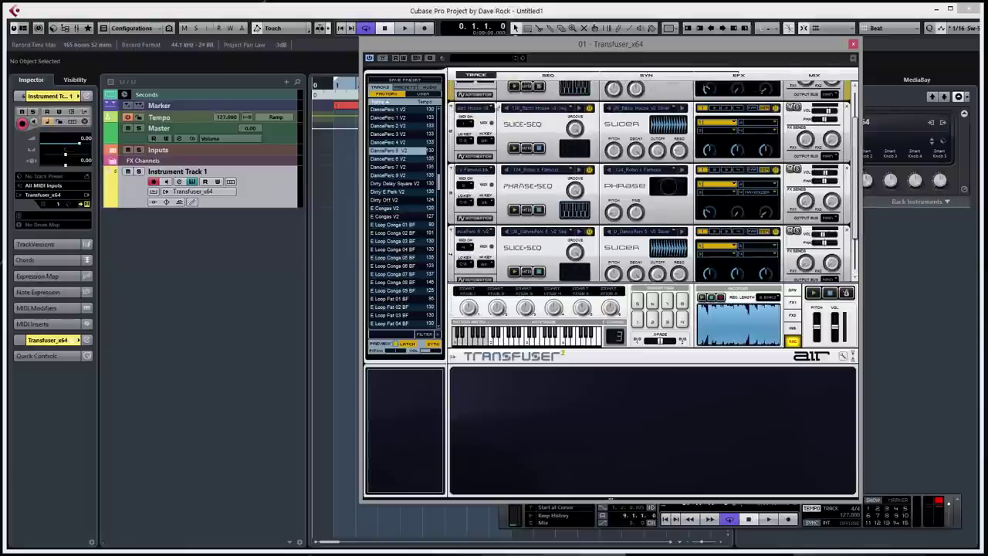
left_click(466, 125)
left_click(464, 144)
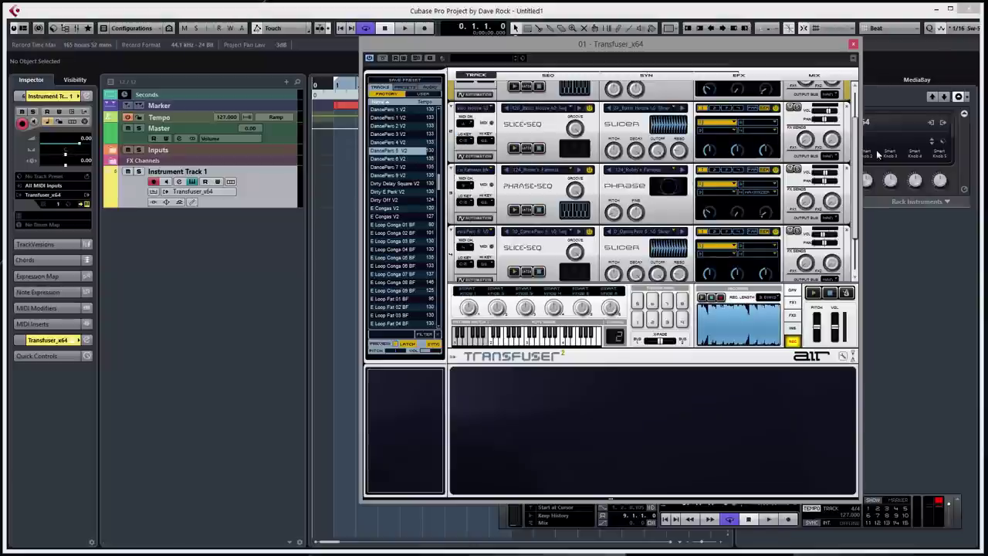
scroll(857, 154, "up", 2)
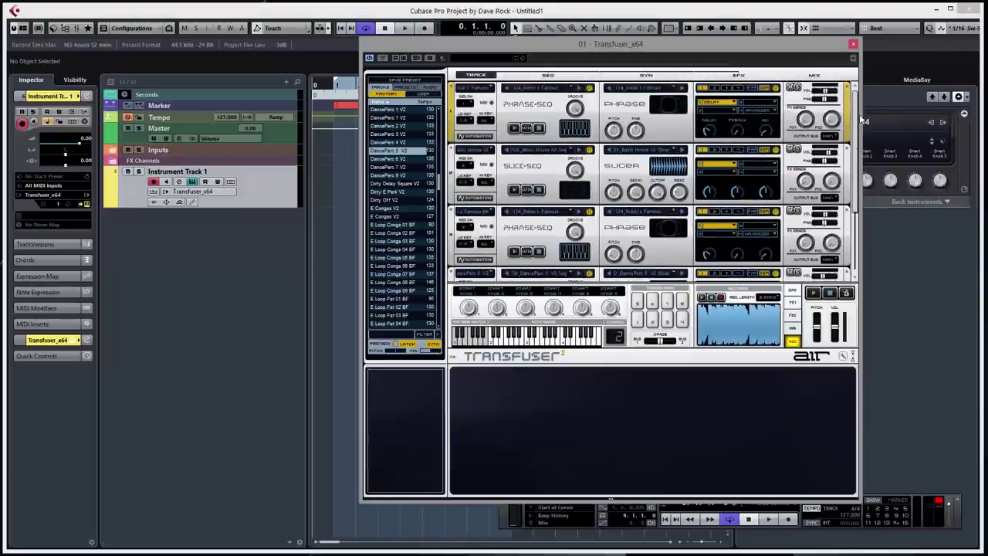
- Add three MIDI tracks named TR (TR 1–3) to the Cubase project
right_click(171, 234)
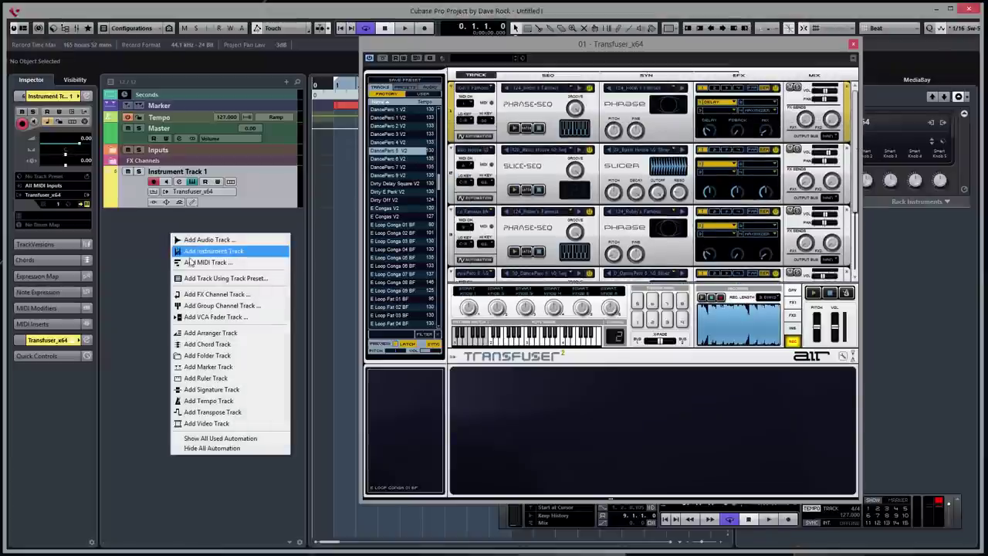
left_click(205, 262)
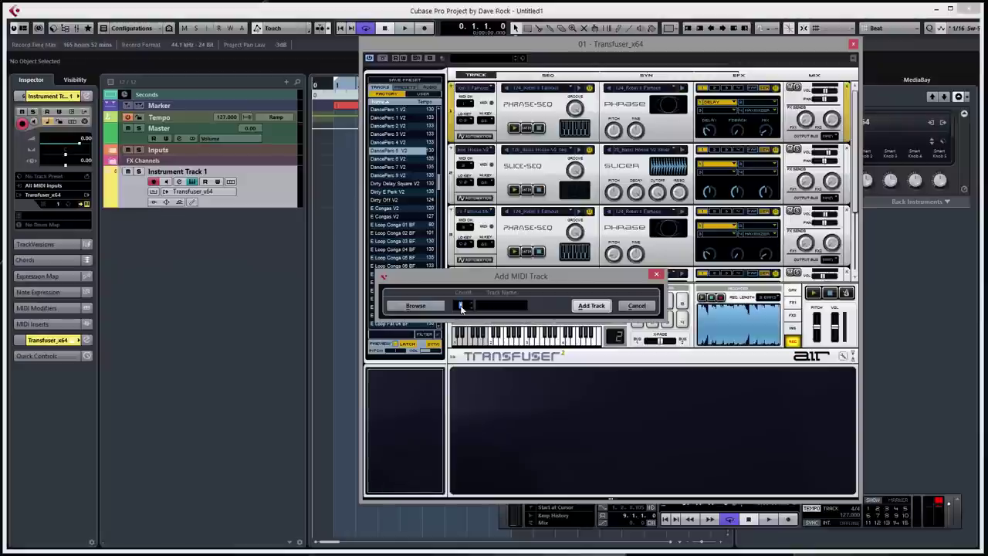
type("3")
type("TR")
left_click(591, 306)
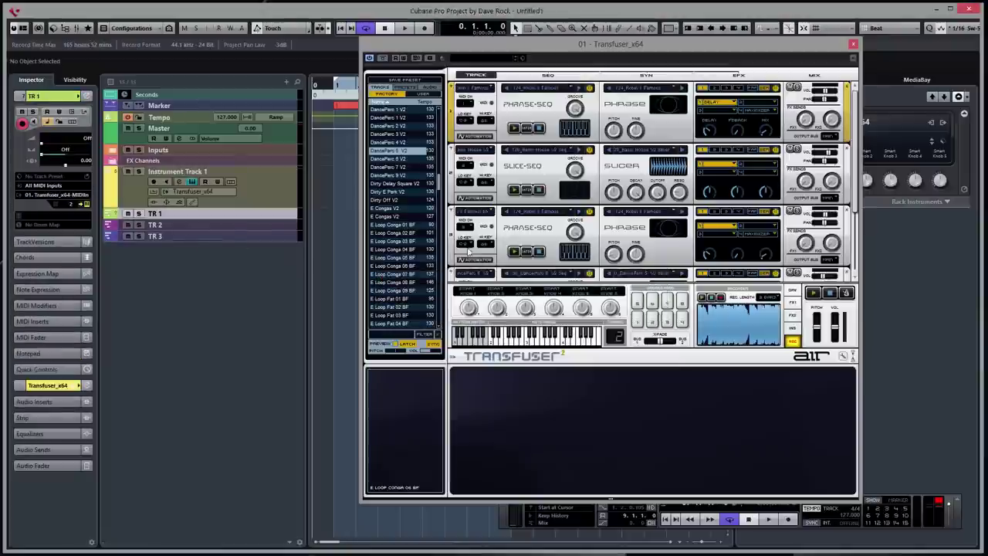
- Place the Slice-Seq pattern on TR 3 at bar 1 and set it to Play Slices
left_click_drag(855, 176, 776, 259)
left_click(536, 202)
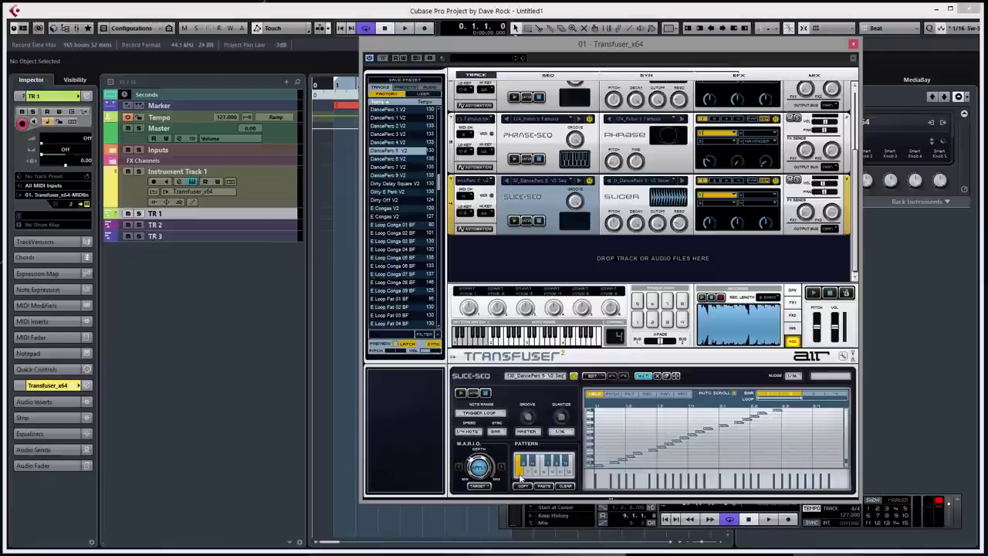
left_click_drag(563, 48, 694, 41)
left_click_drag(649, 469, 341, 243)
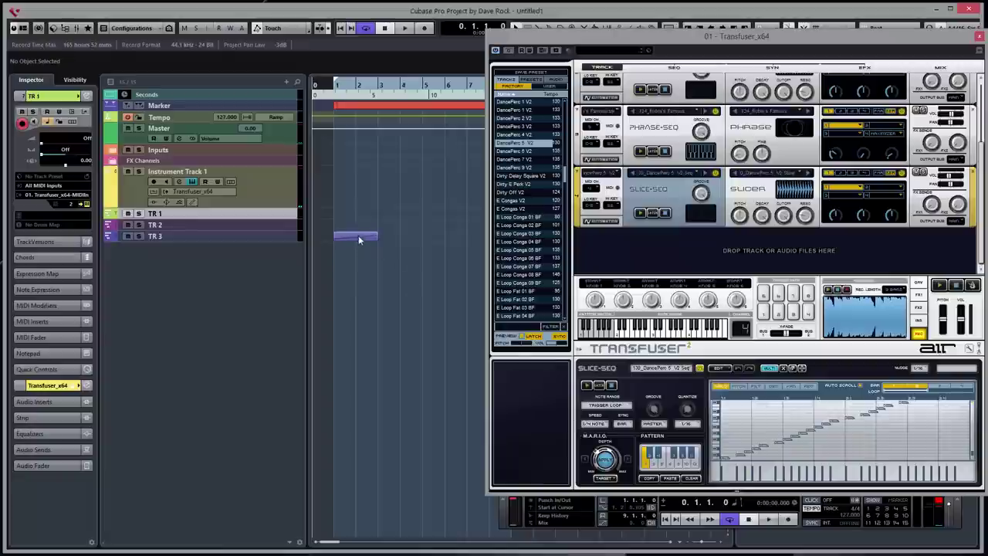
left_click(601, 406)
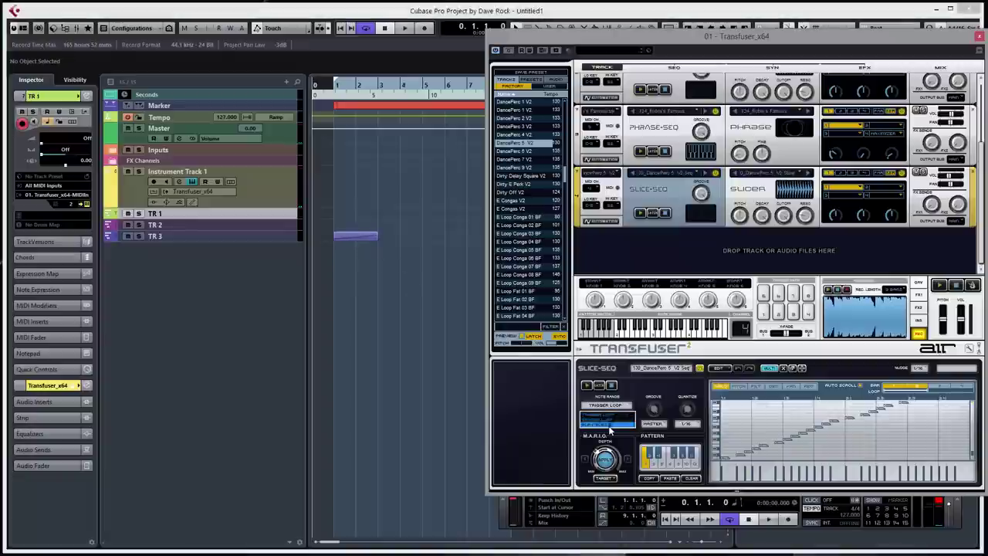
left_click(610, 427)
- Set the Phrase-Seq Note Range to Play Notes and place its pattern on TR 2 at bar 1
left_click(660, 138)
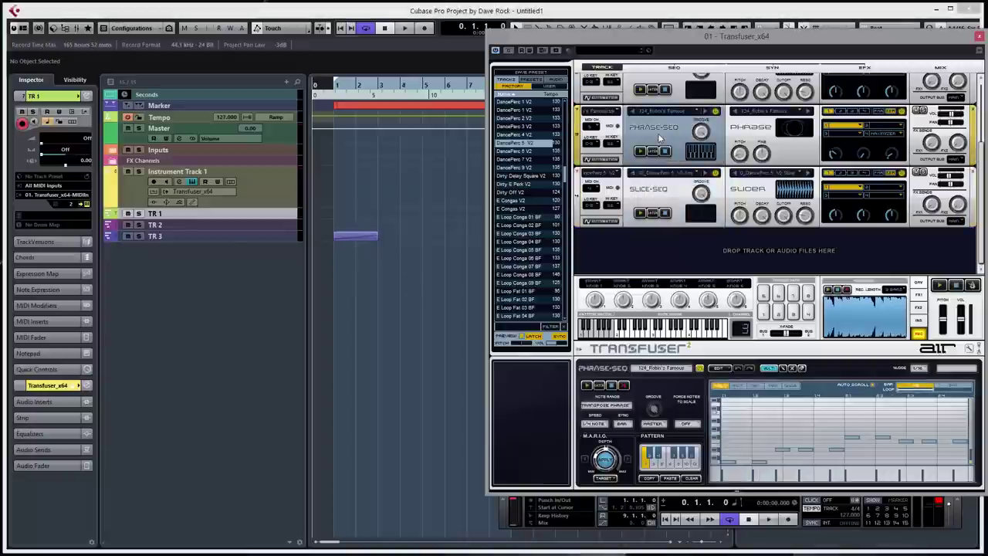
left_click(613, 406)
left_click(616, 425)
left_click_drag(648, 462, 336, 230)
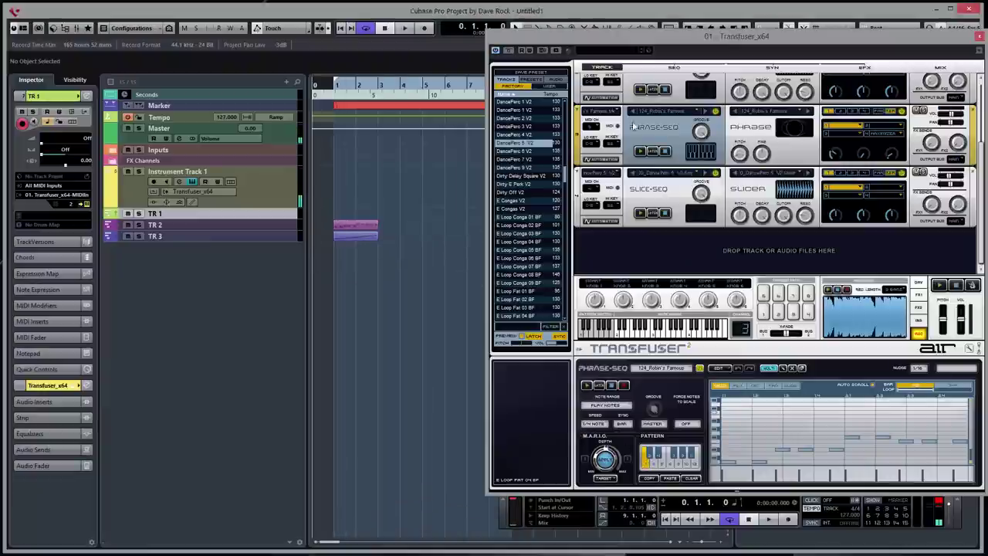
- Set the Basic House Slice-Seq to Play Slices and place its pattern on TR 1
left_click(661, 82)
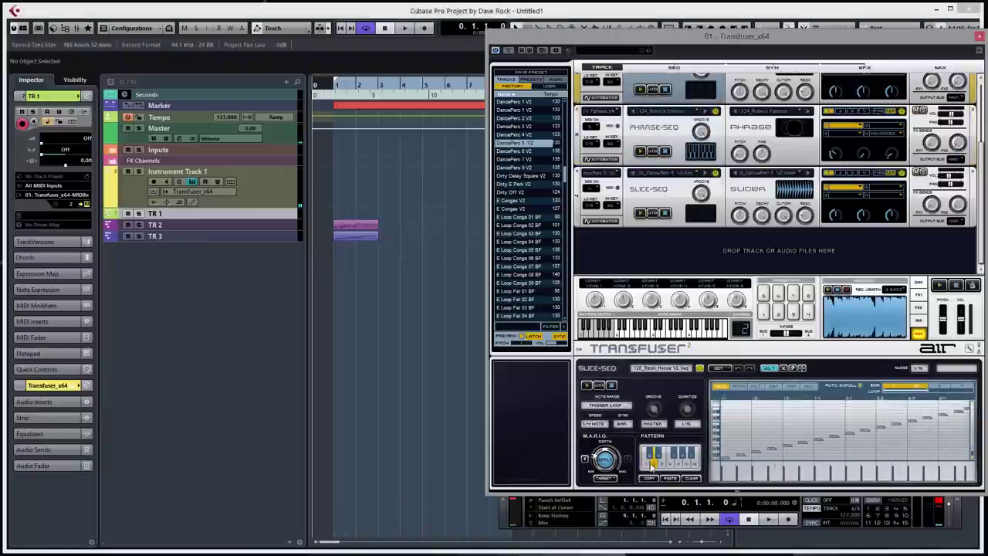
left_click(612, 405)
left_click(610, 423)
left_click(654, 463)
left_click_drag(655, 463, 340, 214)
- Place the top Phrase-Seq pattern on Instrument Track 1, keeping speed at 1/4 NOTE
left_click_drag(983, 199, 979, 91)
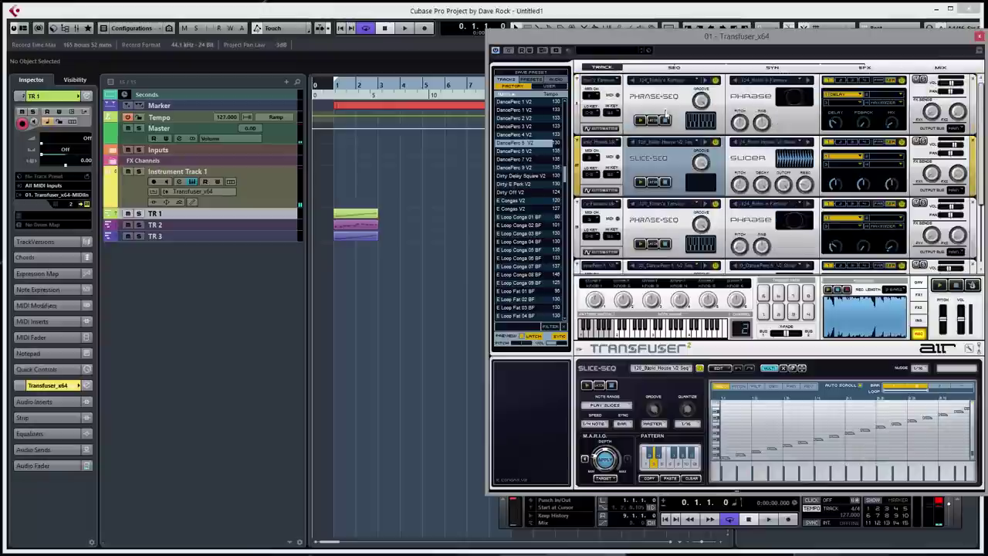
left_click(650, 106)
left_click_drag(647, 464, 333, 188)
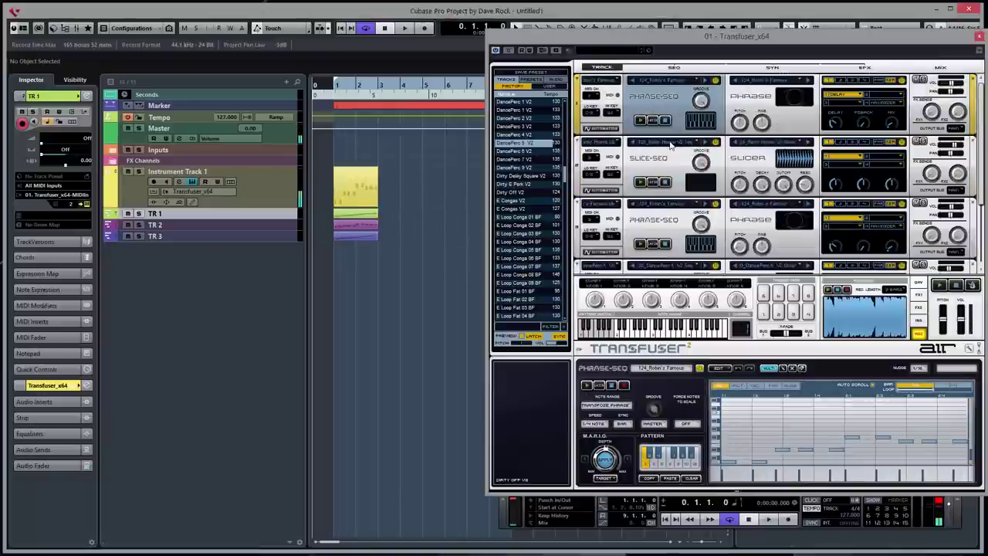
left_click(605, 424)
left_click(609, 425)
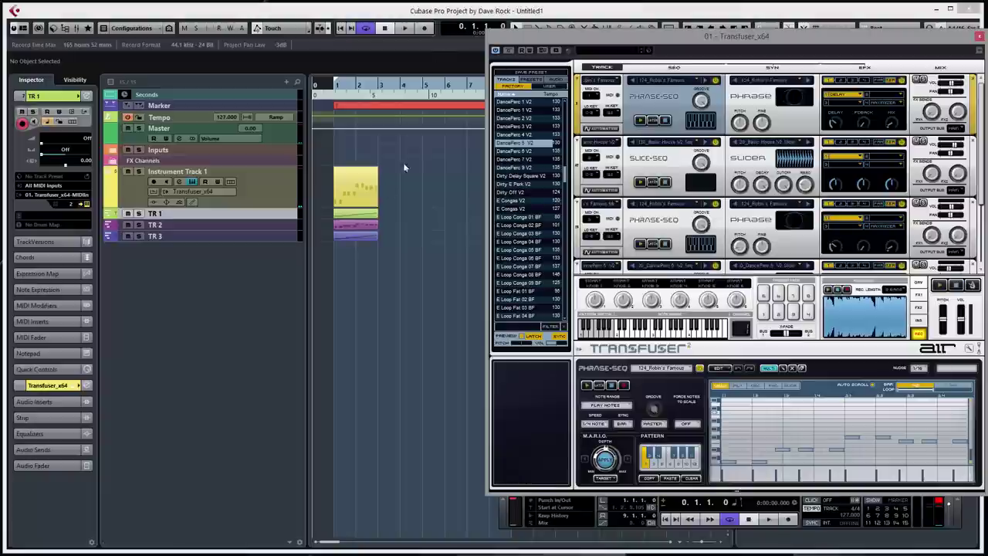
- Set the loop locators to the PhraseSequence part and play back the new parts
left_click(352, 185)
key("p")
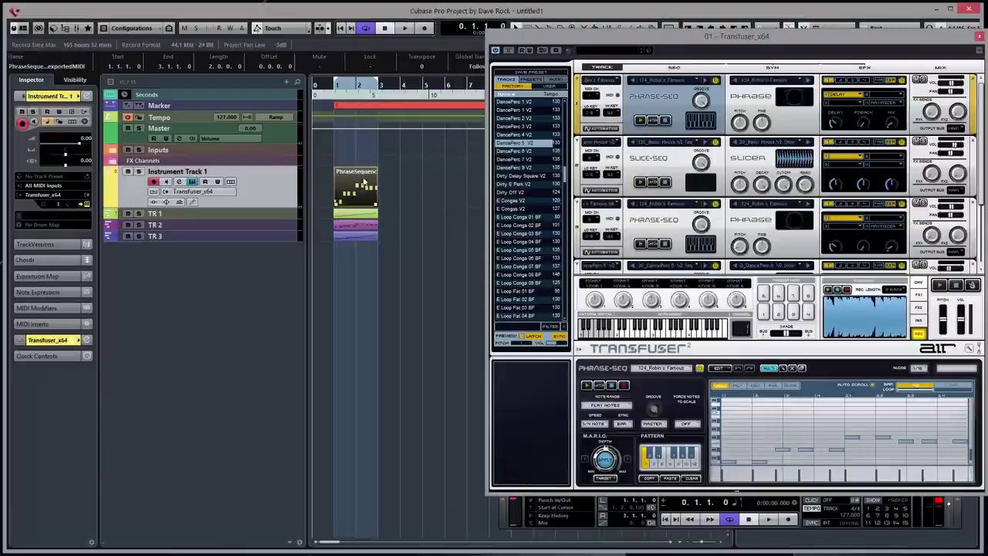
left_click(403, 29)
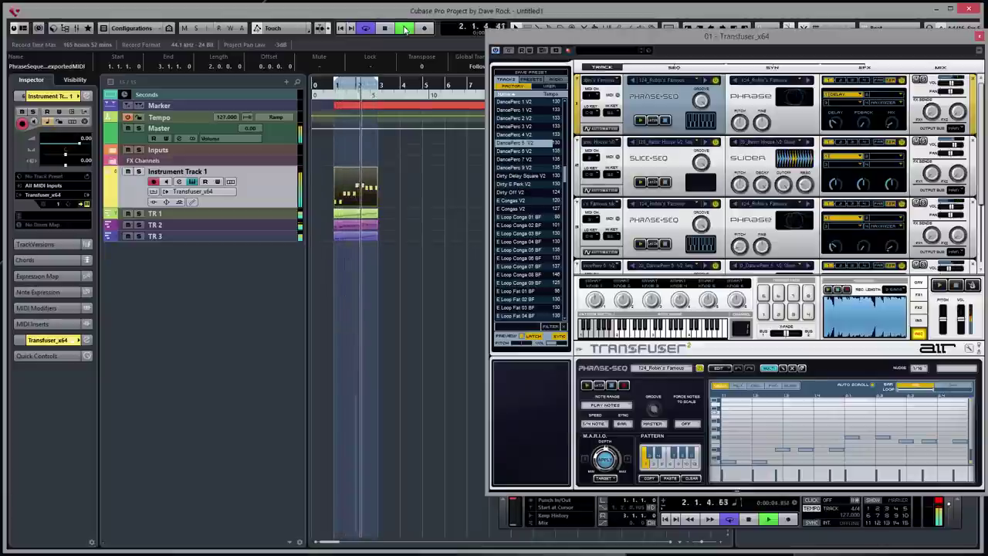
left_click(404, 28)
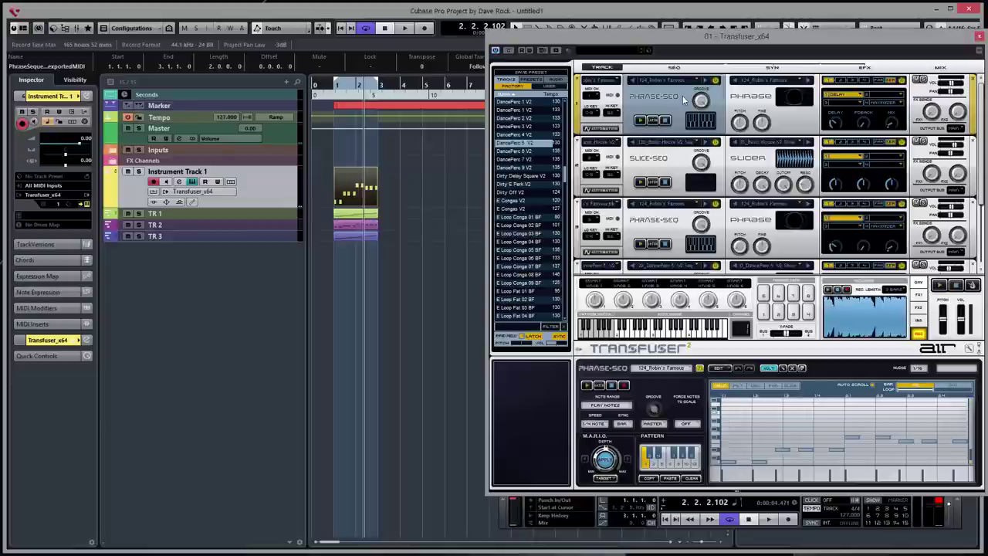
- Append three more phrase pattern variations after the first part on Instrument Track 1
left_click(661, 466)
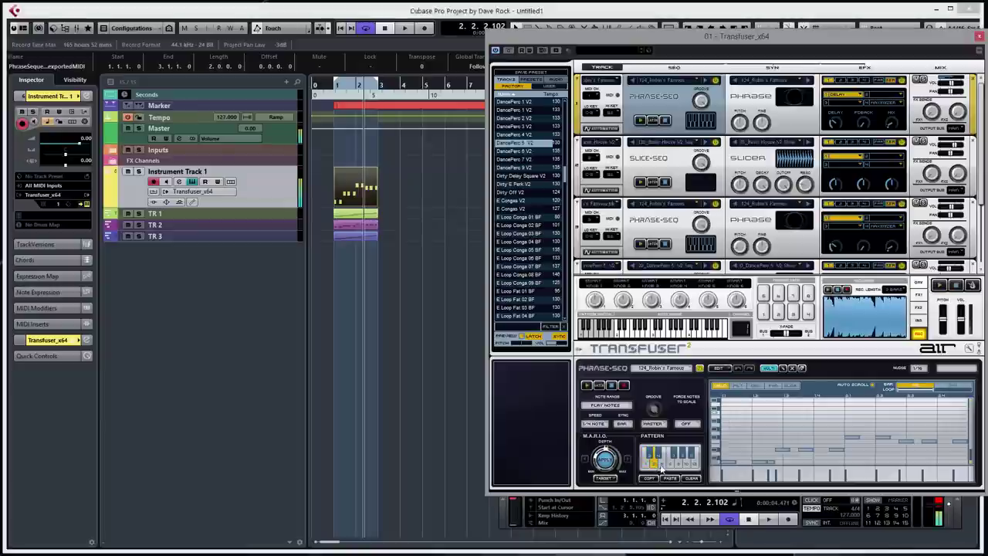
left_click_drag(658, 463, 384, 190)
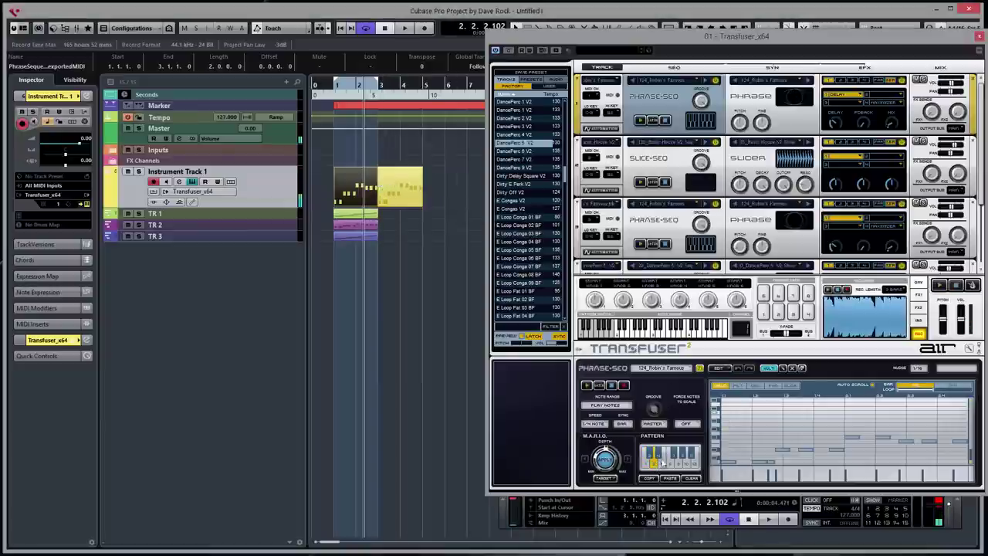
left_click(662, 465)
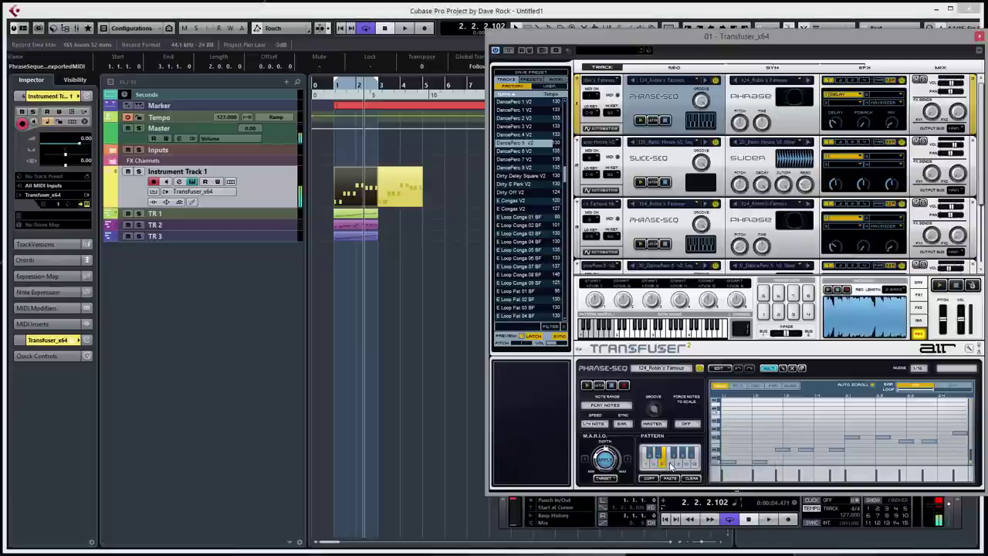
left_click(675, 465)
left_click_drag(679, 463, 427, 193)
left_click(688, 464)
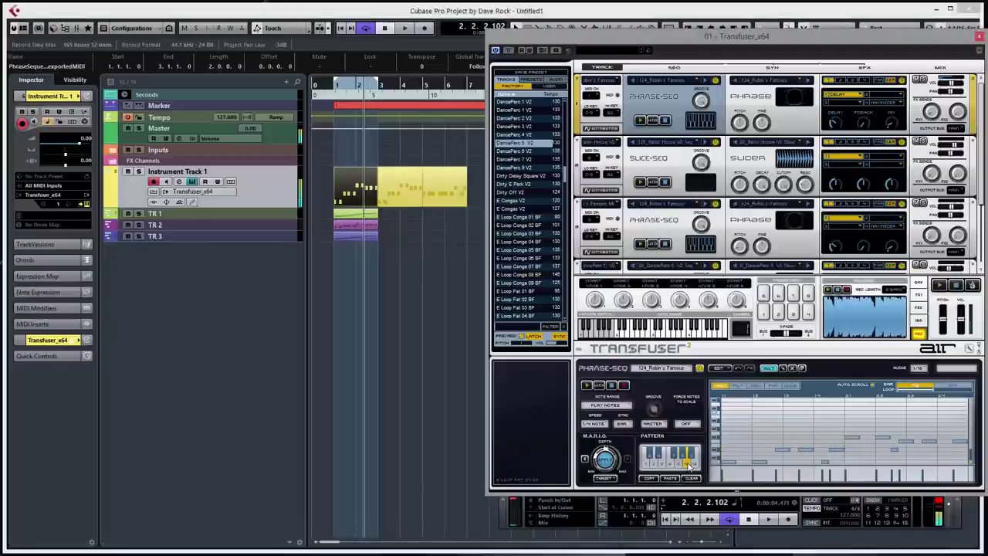
left_click_drag(691, 465, 332, 199)
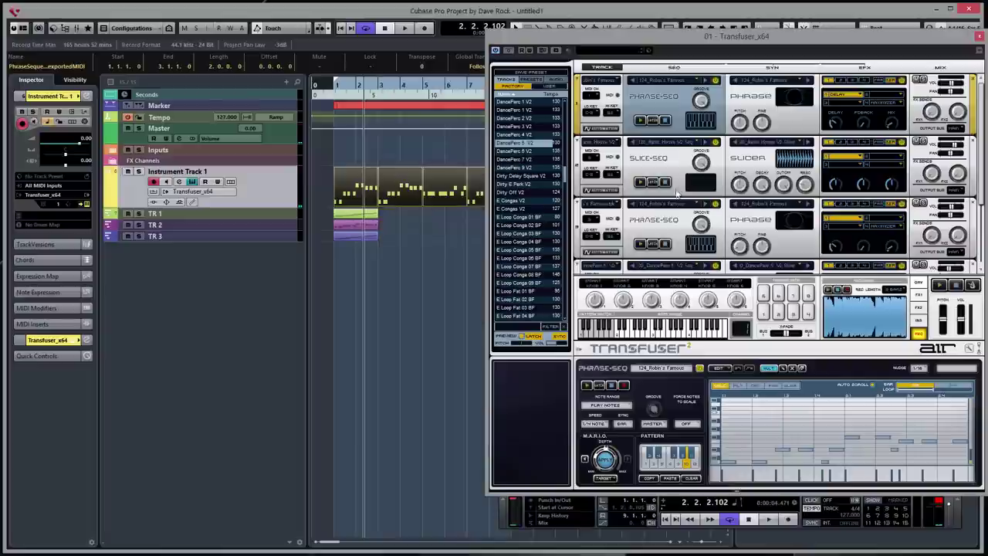
- Place a Slice-Seq pattern after the existing TR 1 part and select the extended TR 1 part
left_click(664, 167)
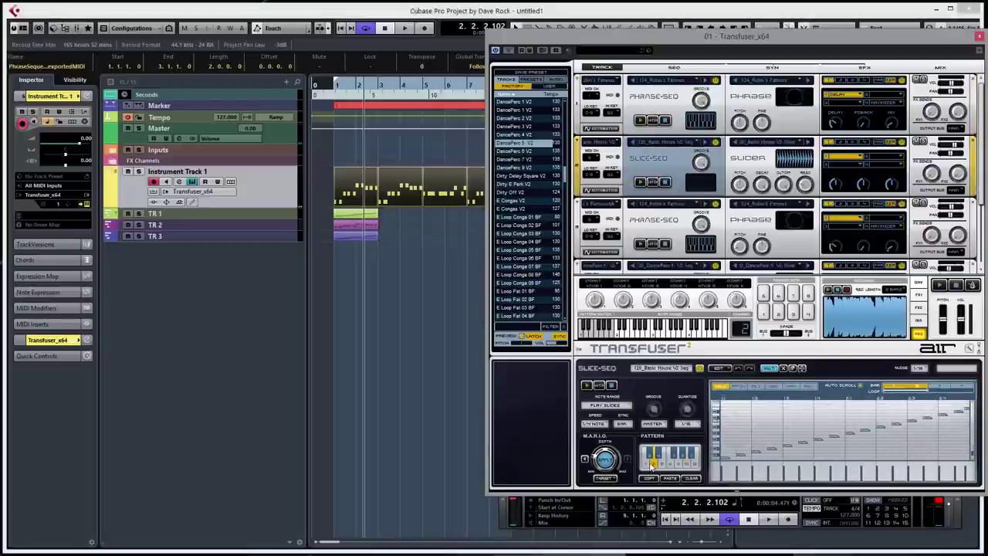
left_click_drag(649, 464, 386, 220)
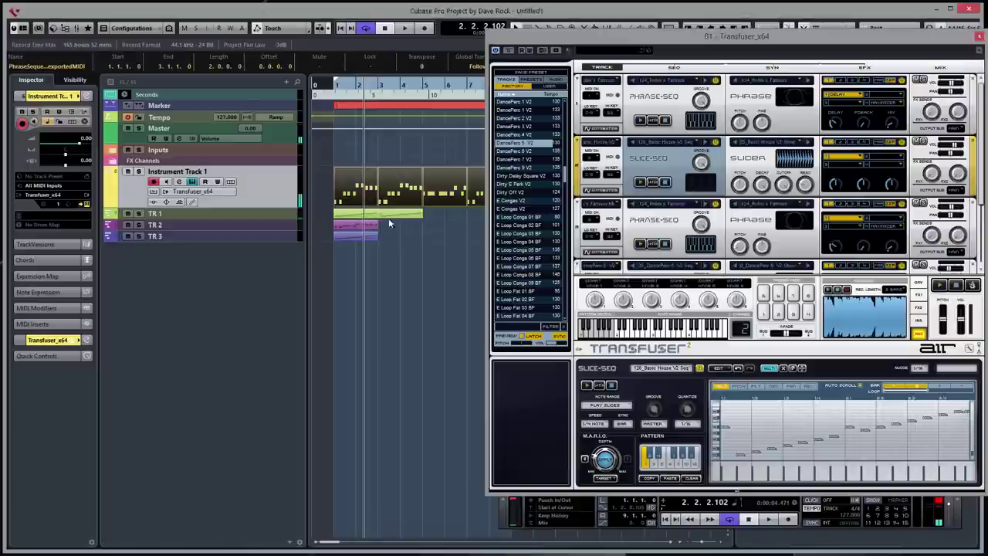
left_click(367, 216)
key("Right")
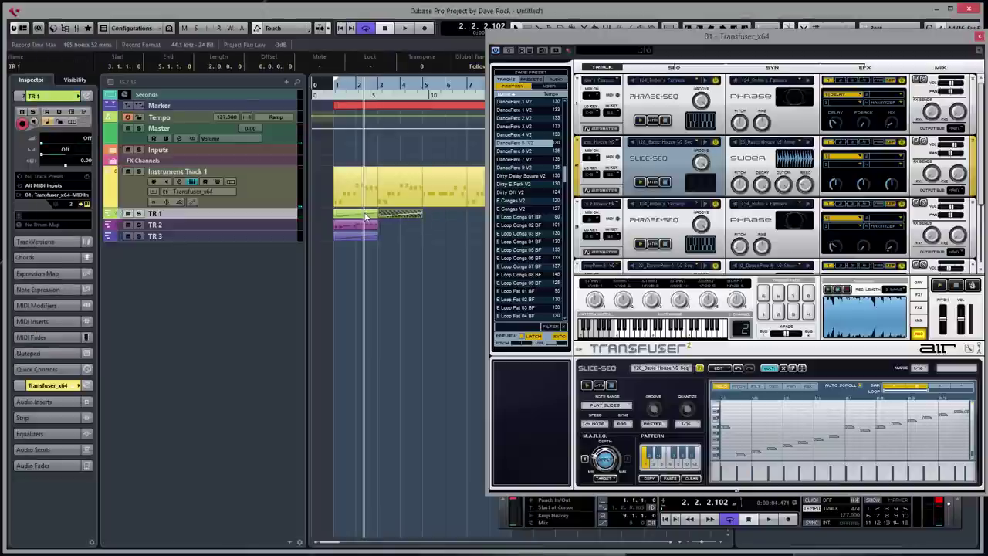
left_click(347, 210)
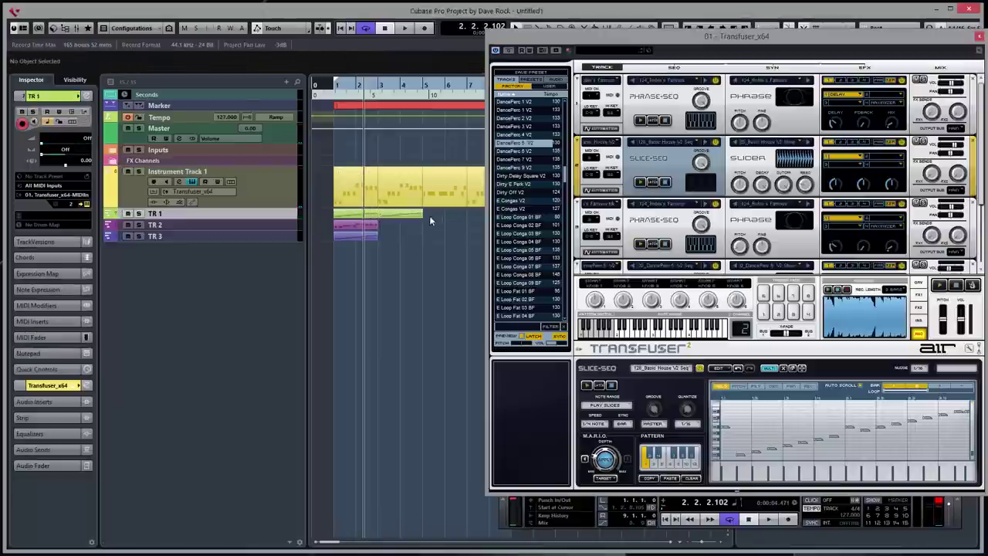
key("Down")
key("Up")
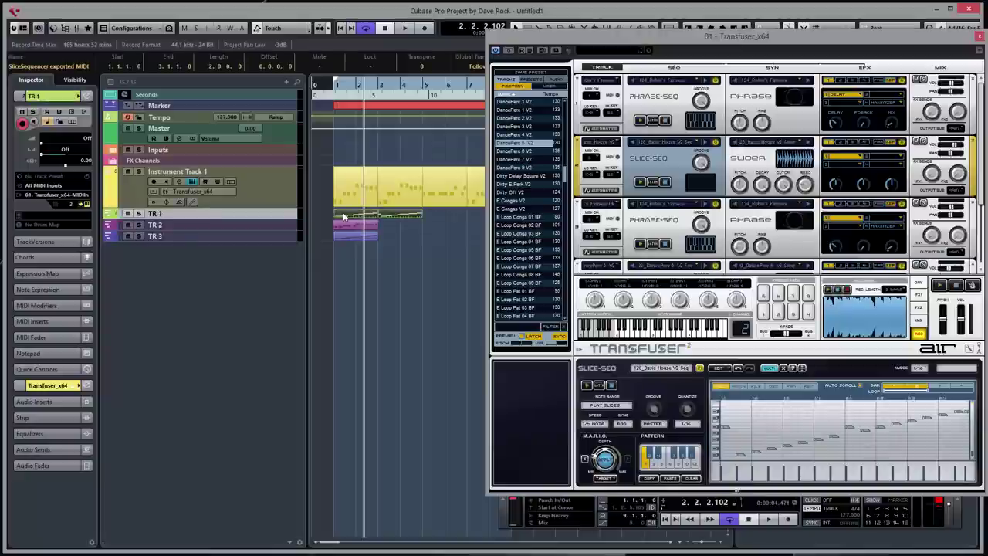
left_click(344, 217)
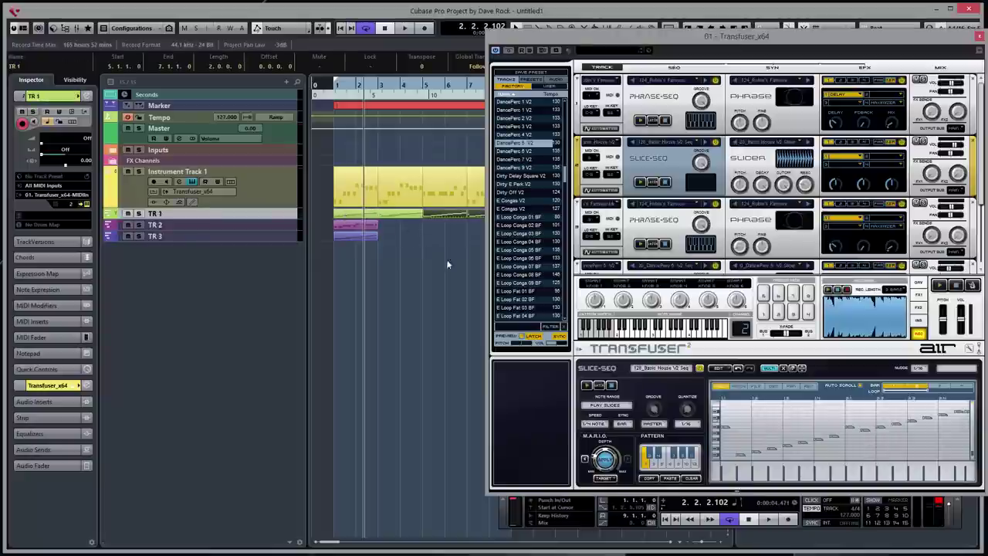
left_click(656, 222)
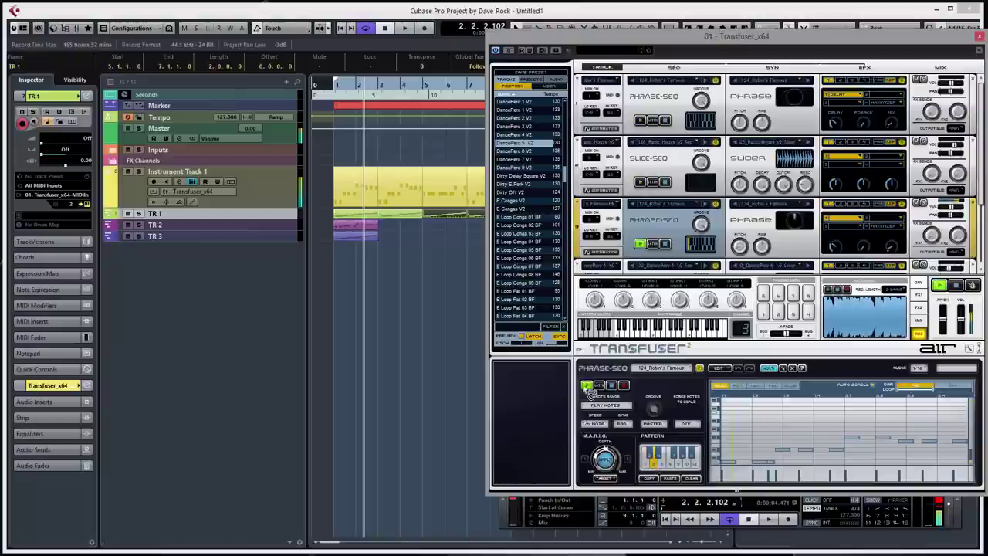
- Place the third lane's phrase pattern on TR 2 at bar 3
left_click_drag(556, 368, 378, 231)
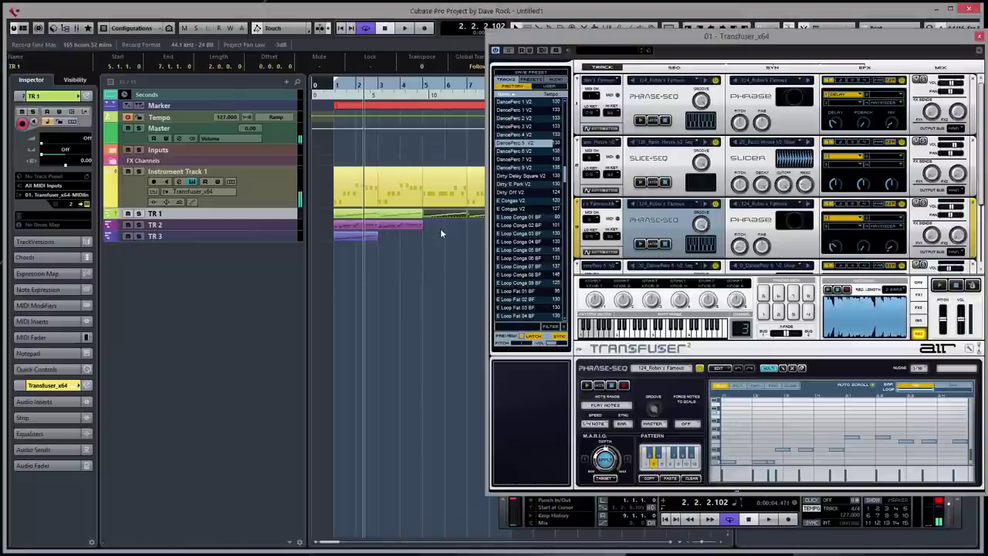
left_click(356, 230)
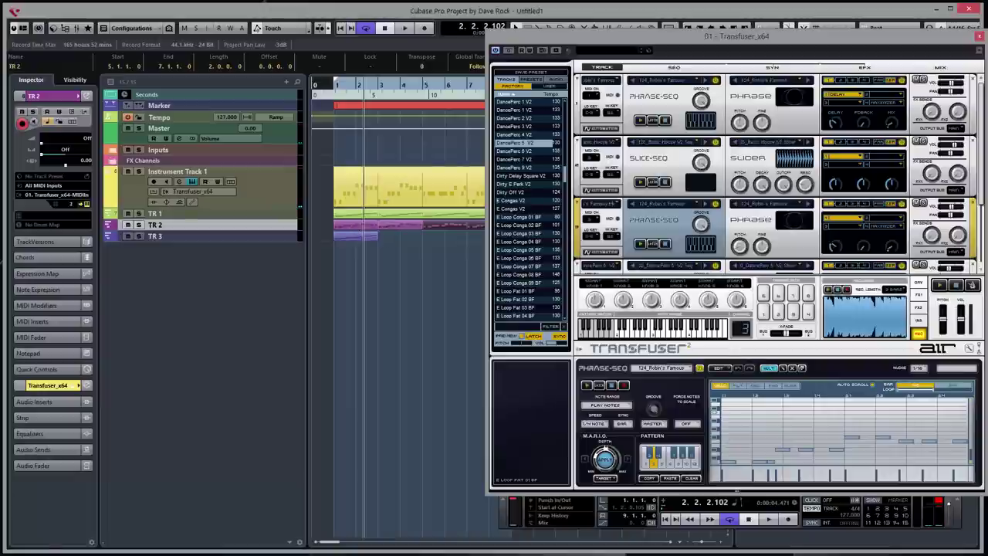
scroll(812, 191, "down", 3)
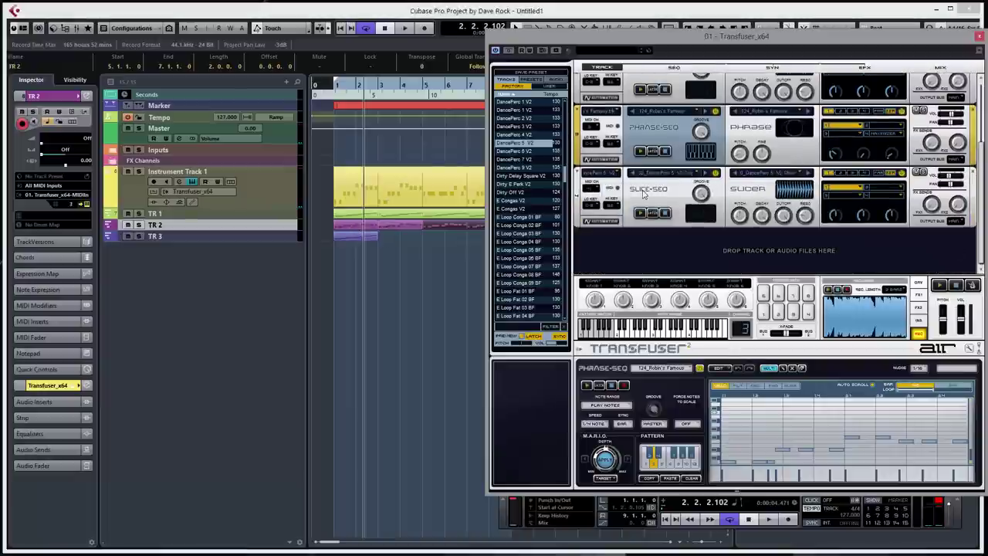
- Export the Slice-Seq pattern as a second MIDI part onto TR 3
left_click(642, 193)
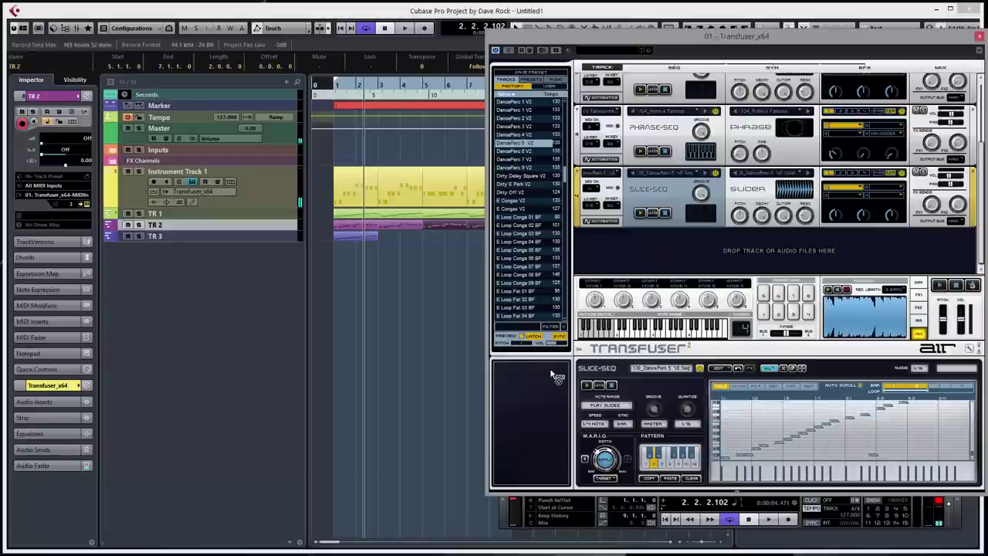
left_click_drag(554, 376, 388, 235)
left_click(357, 241)
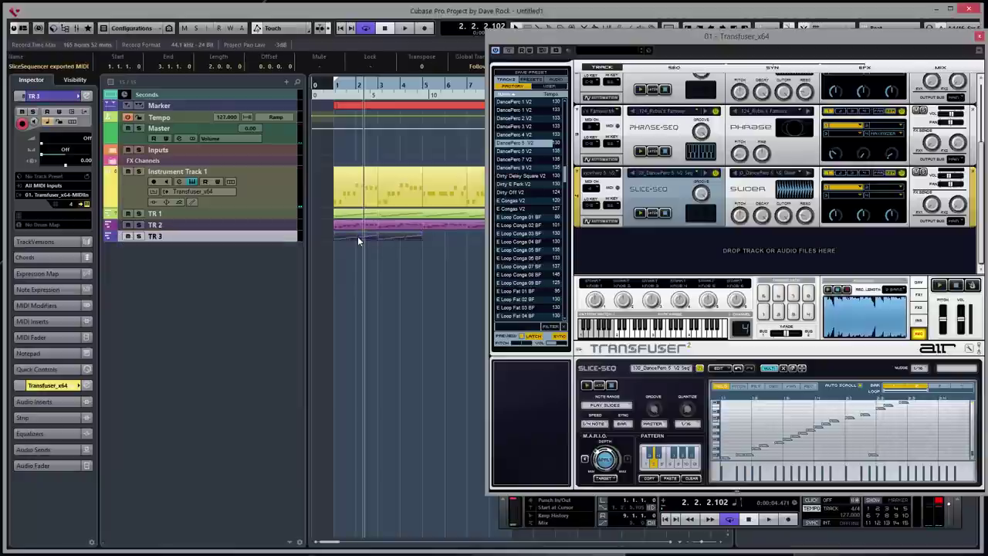
left_click_drag(653, 38, 569, 51)
key("space")
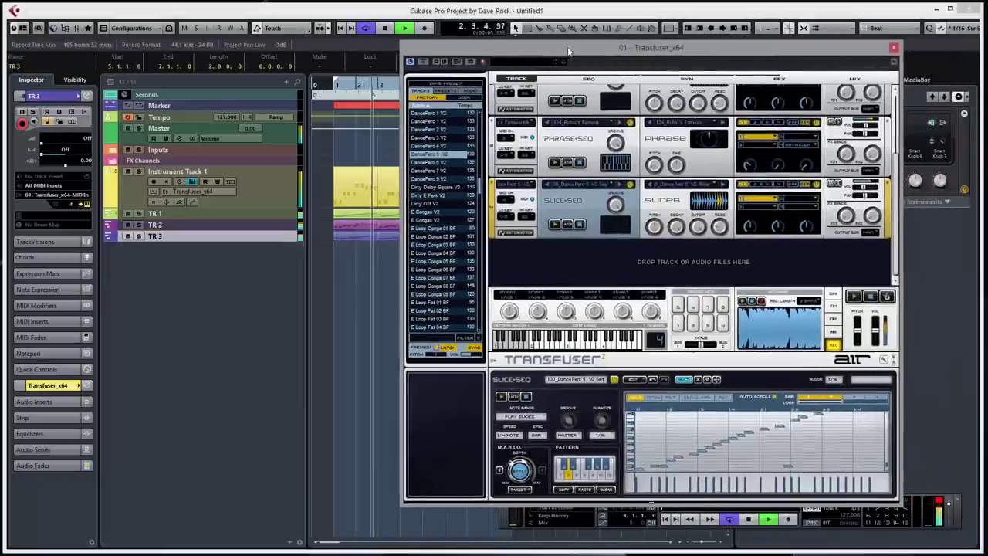
left_click_drag(634, 50, 693, 49)
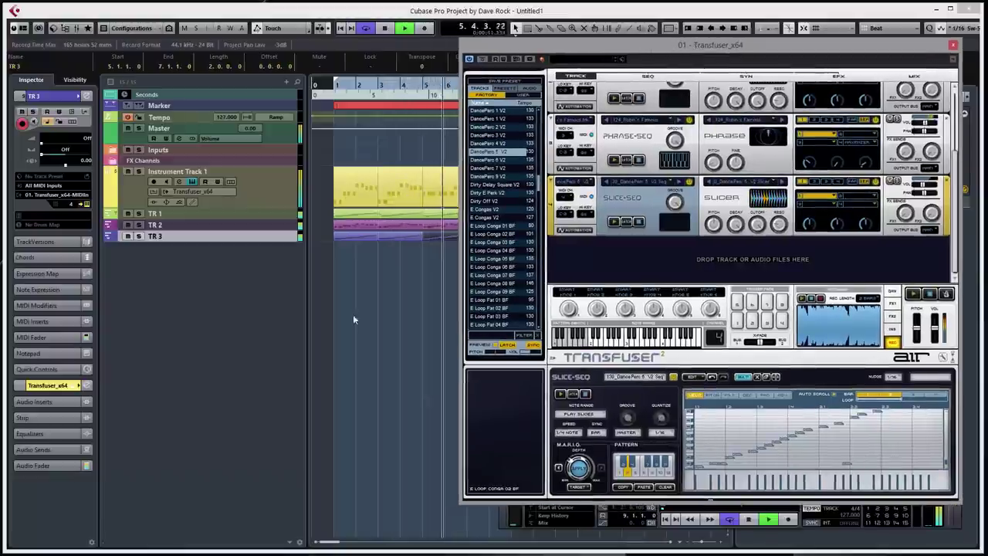
left_click_drag(413, 261, 360, 236)
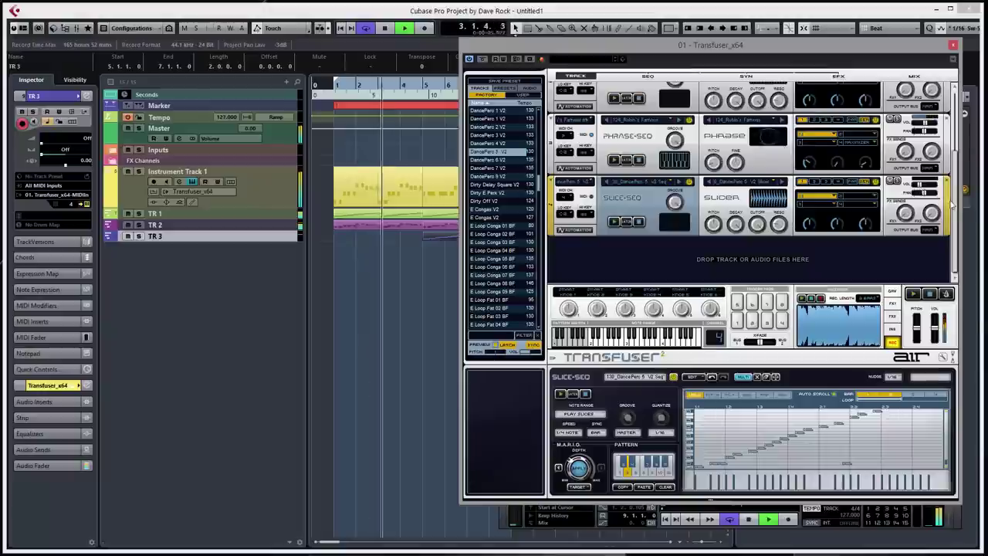
scroll(954, 205, "up", 2)
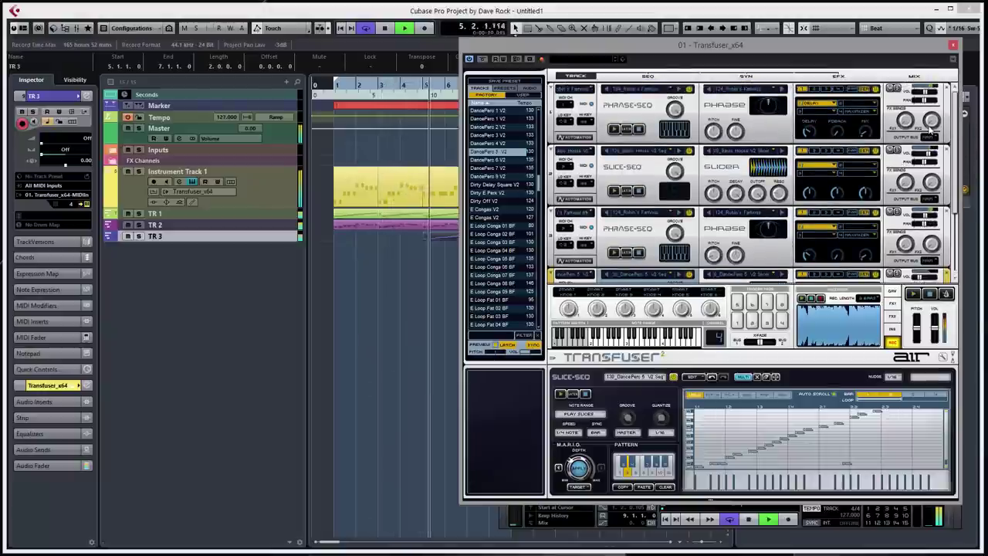
scroll(955, 207, "down", 2)
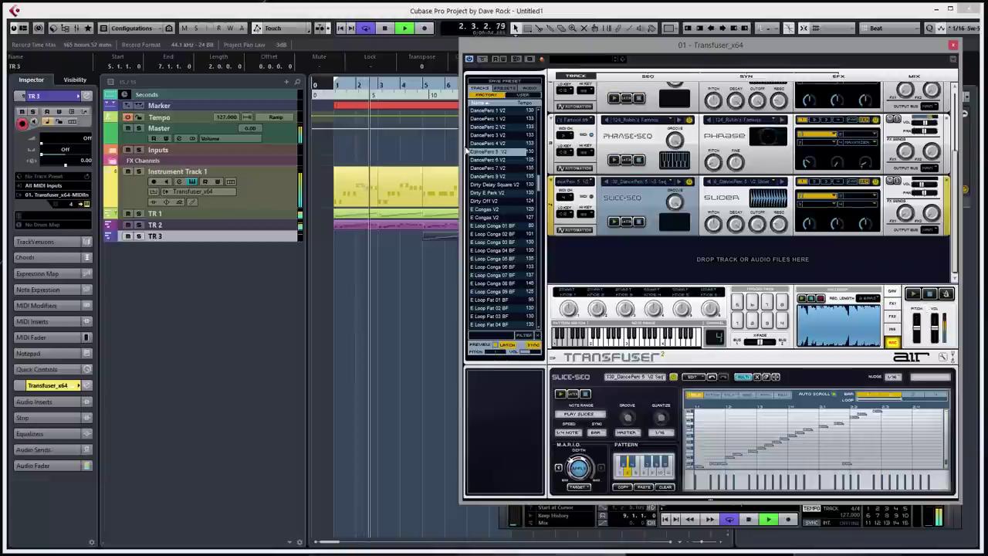
key("space")
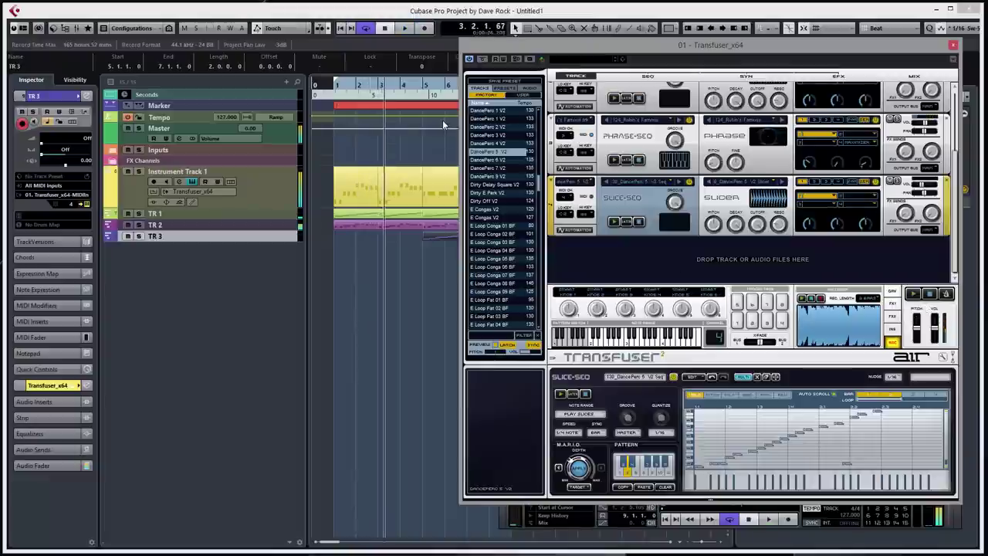
- Assign the slice track's pan to Smart Knob 1 and record pan automation during playback
right_click(926, 195)
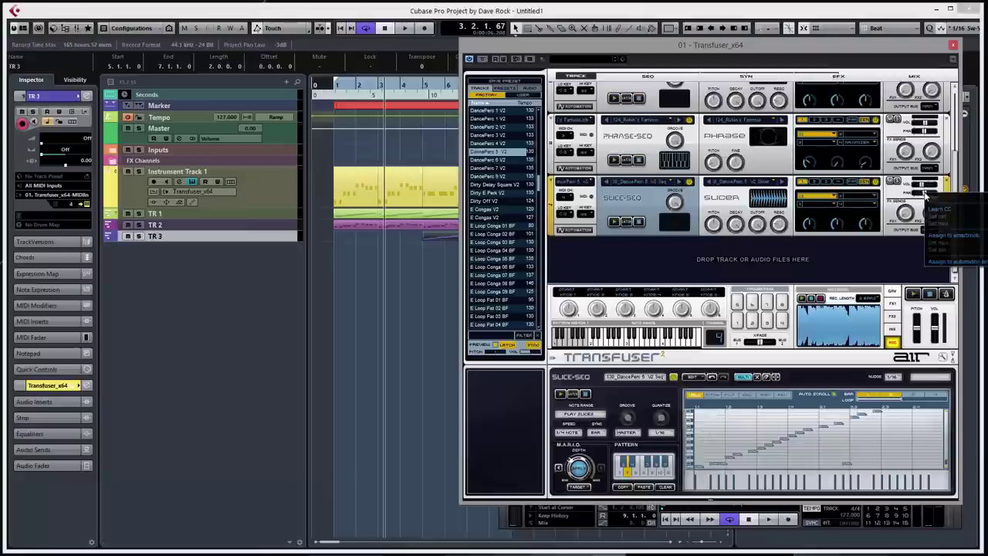
left_click(938, 235)
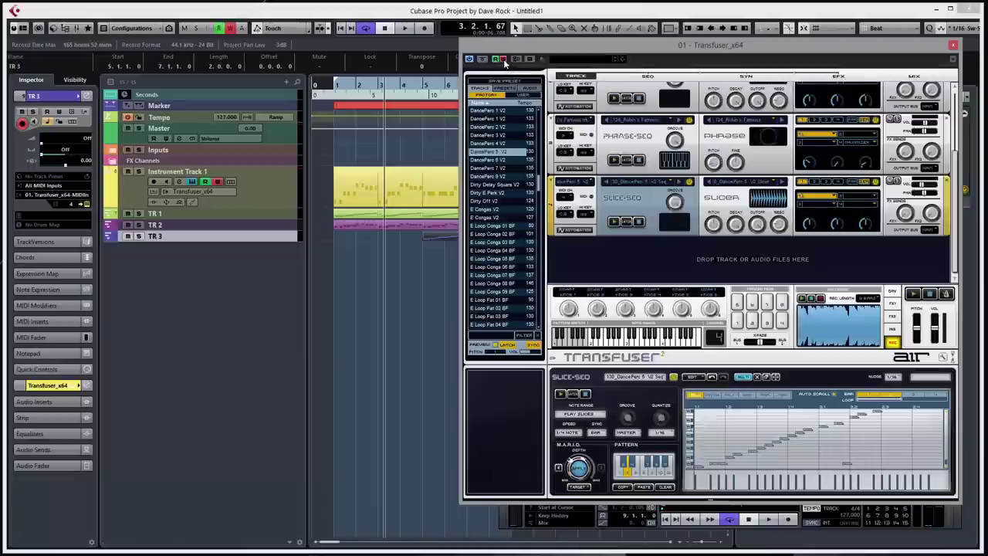
key("space")
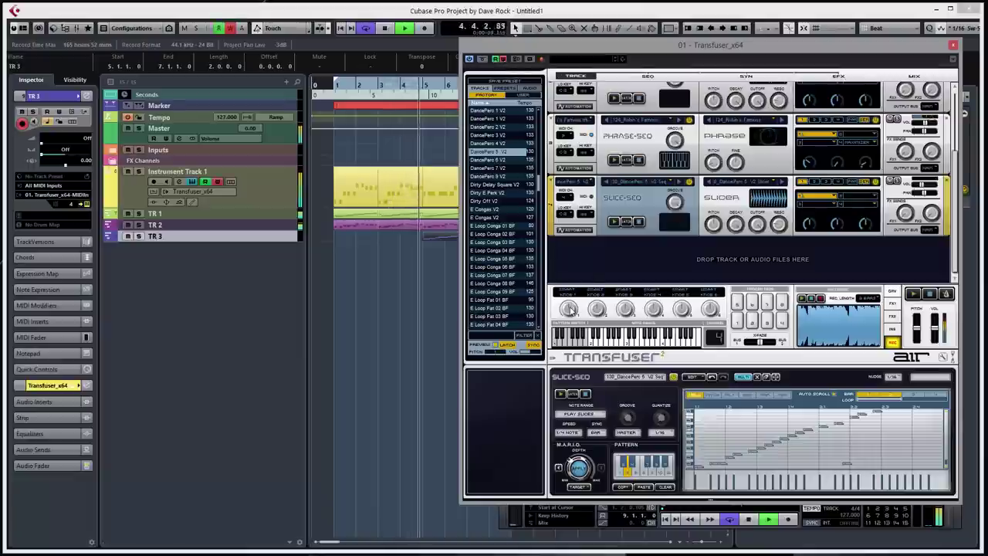
left_click_drag(569, 309, 579, 288)
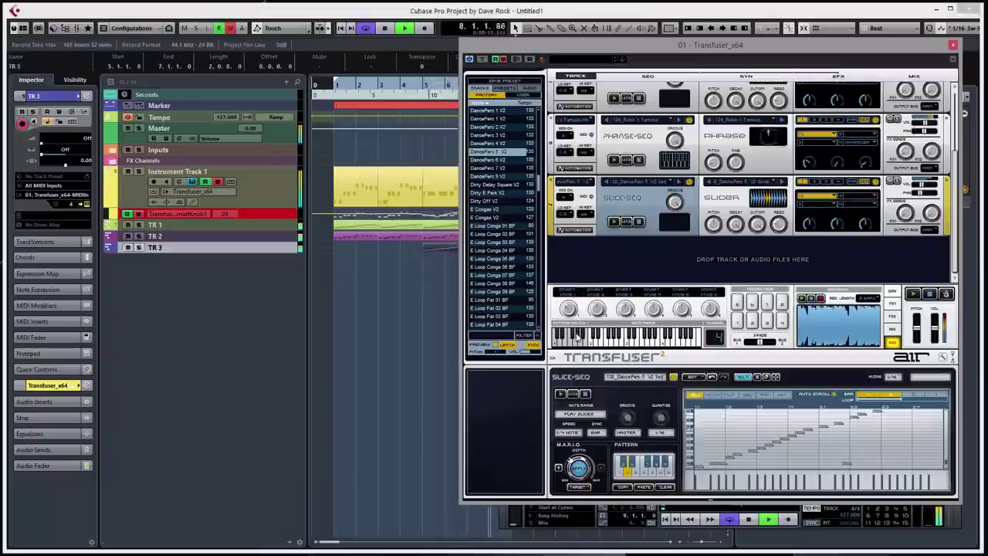
left_click_drag(581, 305, 583, 300)
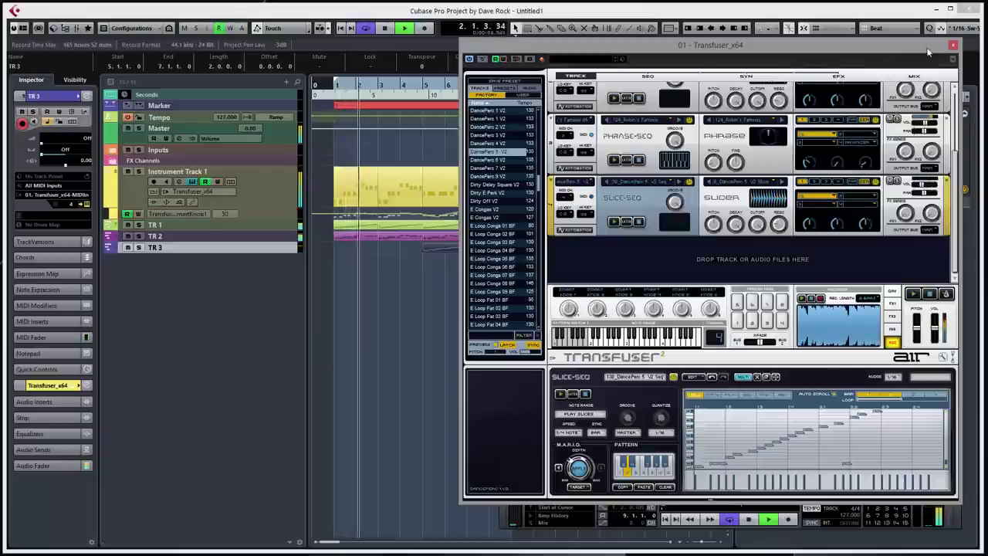
- Move the Transfuser window aside, then close the plug-in
left_click_drag(706, 45, 775, 46)
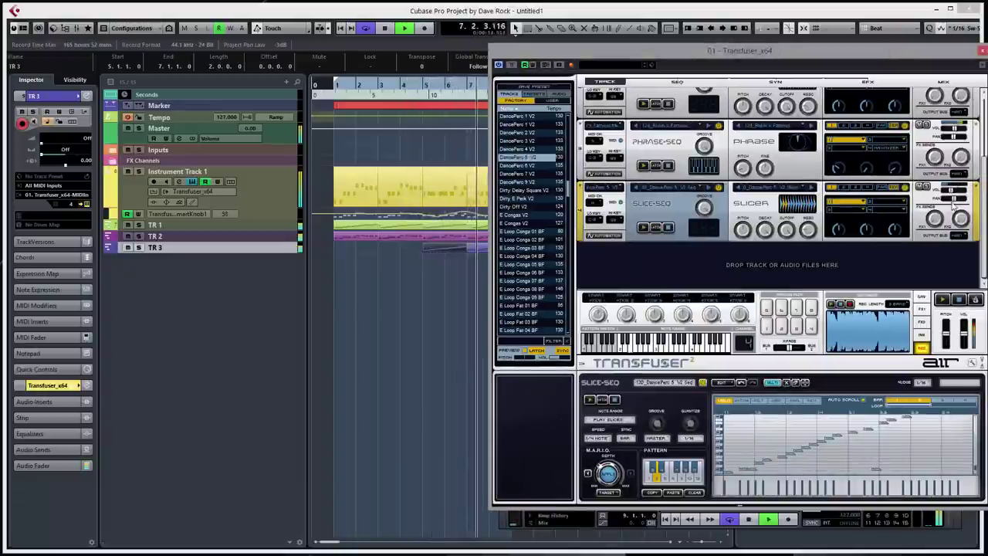
left_click(922, 299)
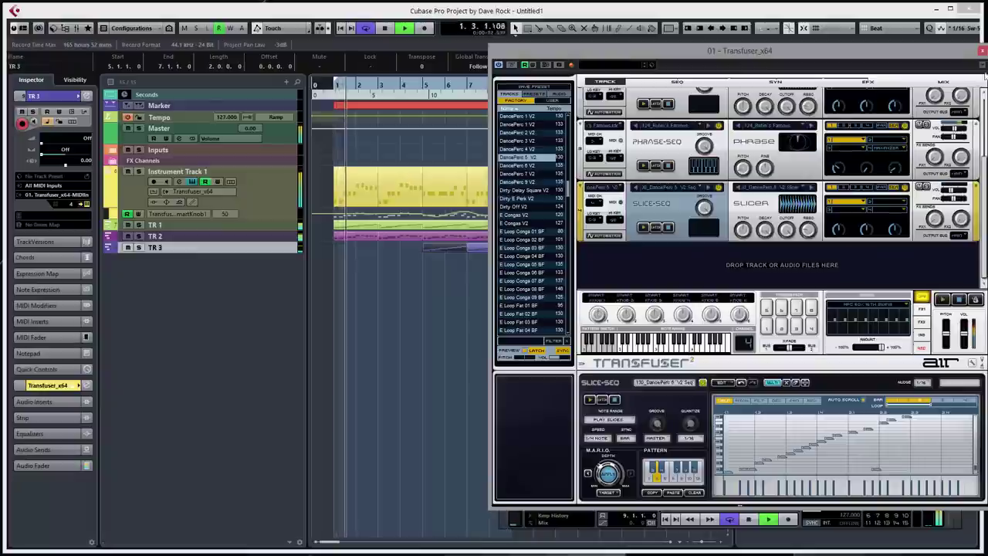
left_click(980, 53)
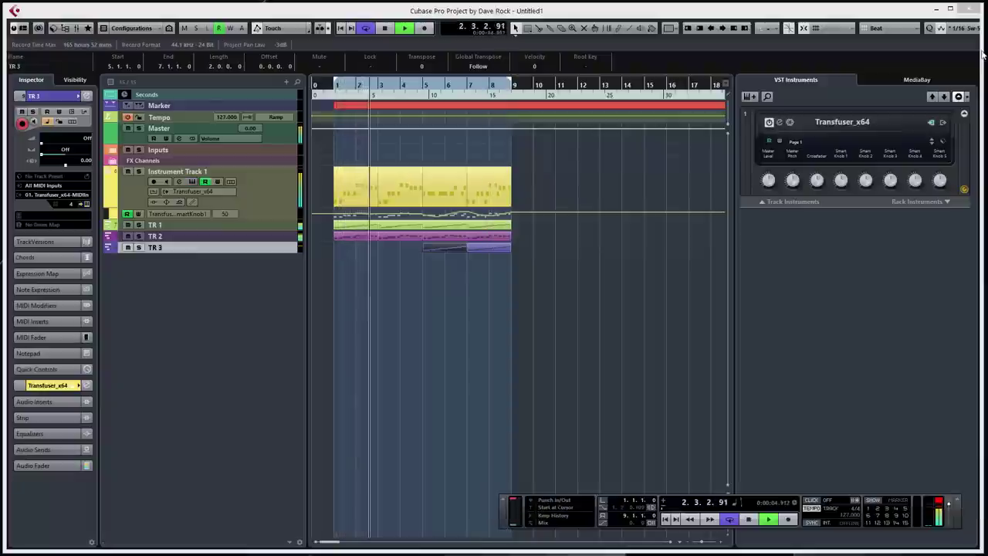
- Load Slate Digital FG-X into an insert slot on the Master channel
left_click(178, 138)
left_click_drag(432, 287, 402, 253)
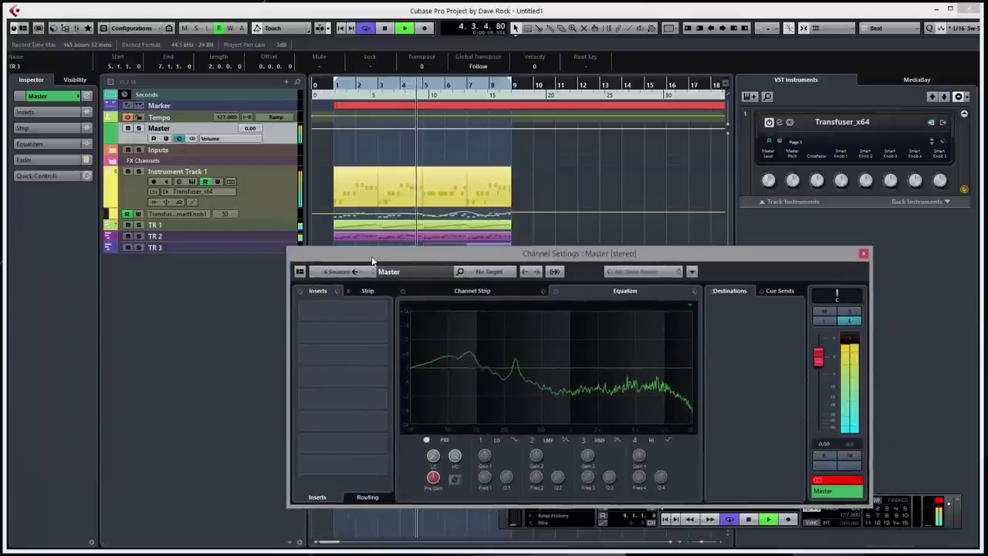
left_click(389, 356)
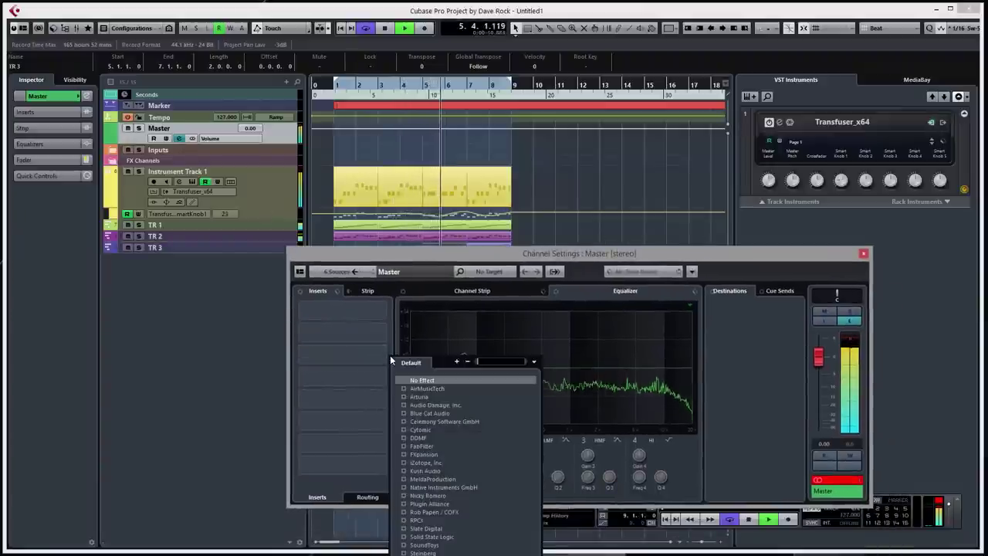
left_click(405, 529)
left_click(430, 545)
left_click(438, 543)
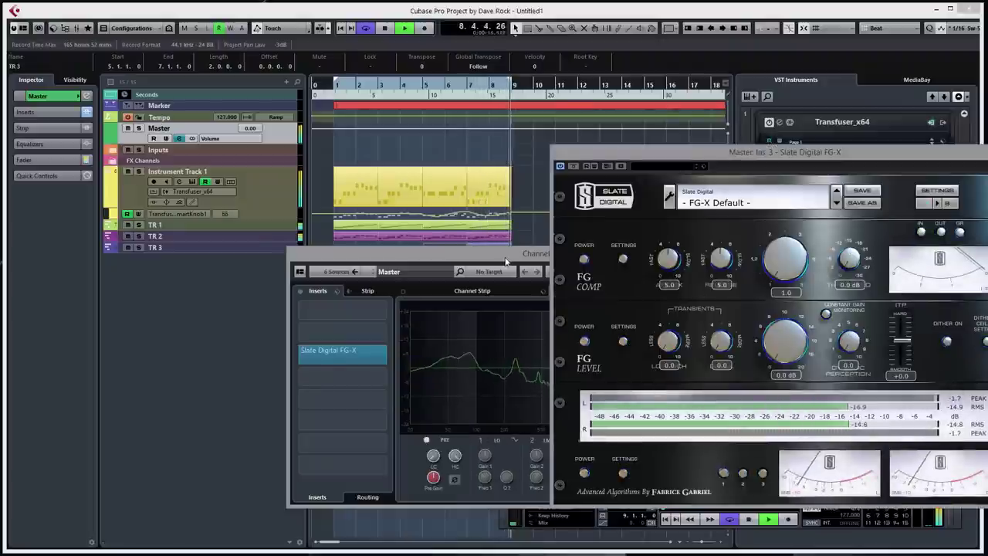
left_click_drag(533, 253, 320, 240)
left_click(650, 242)
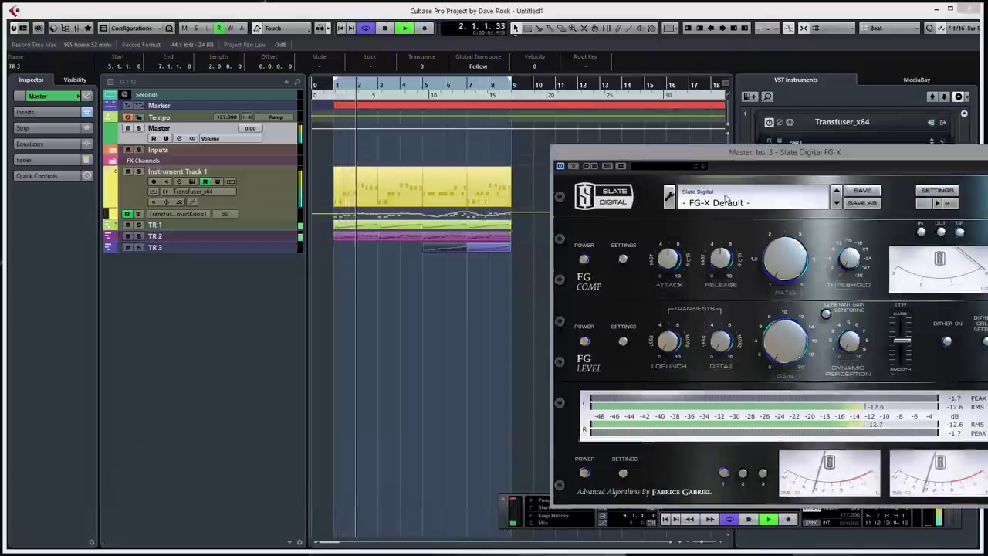
- Apply FG-X's Mastering Loud preset, raise gain to about 2 dB, lower threshold to -3.7 dB
left_click(714, 203)
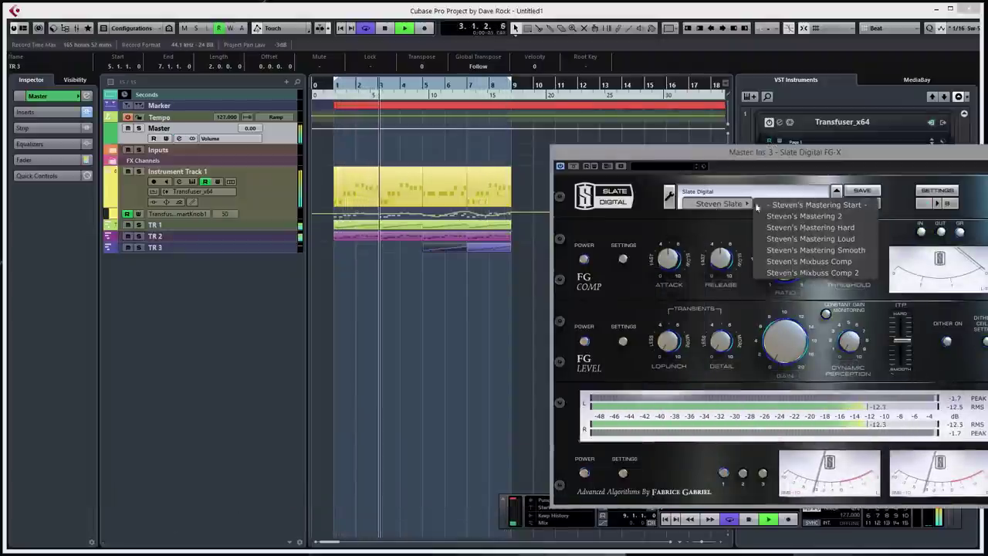
left_click(820, 261)
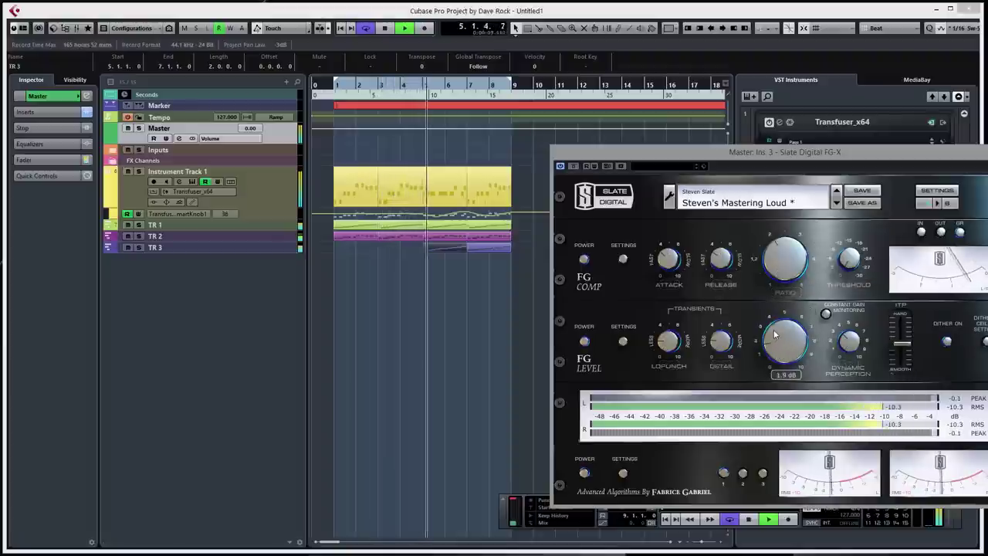
left_click_drag(778, 353, 777, 336)
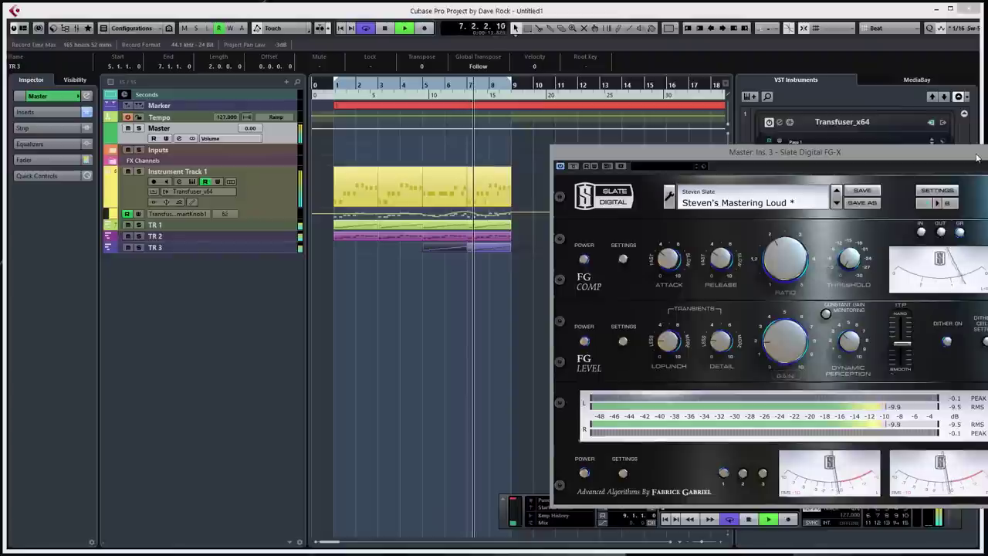
left_click_drag(977, 157, 903, 158)
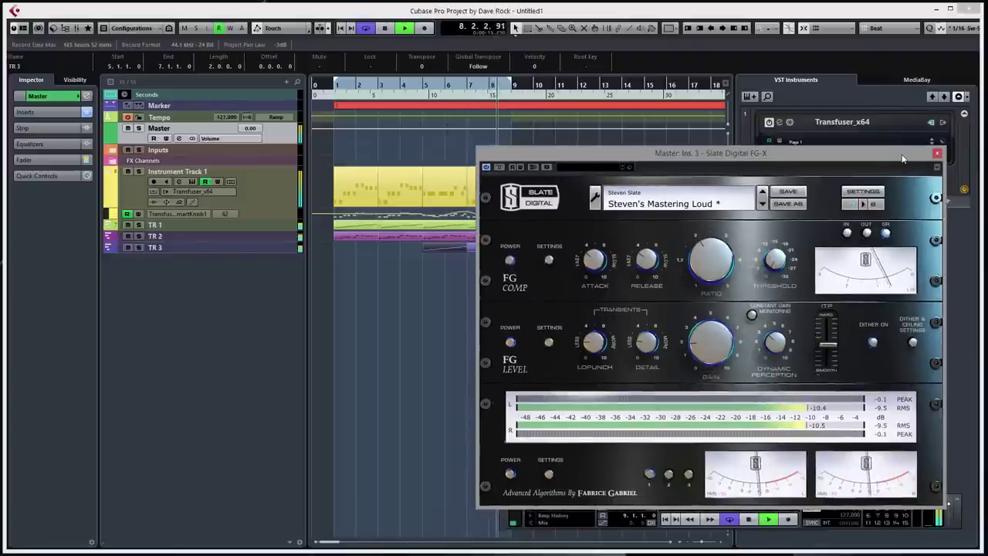
left_click_drag(772, 263, 770, 253)
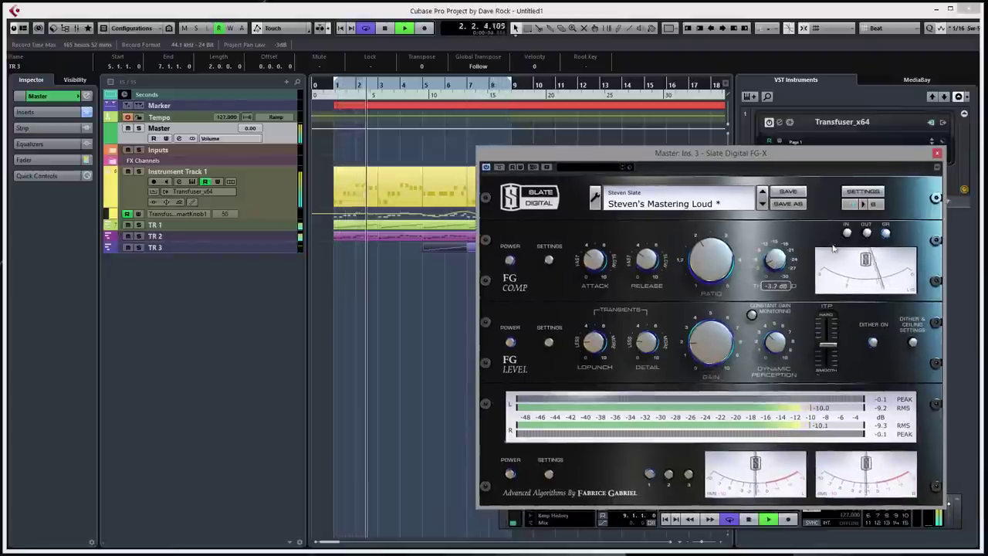
left_click(937, 153)
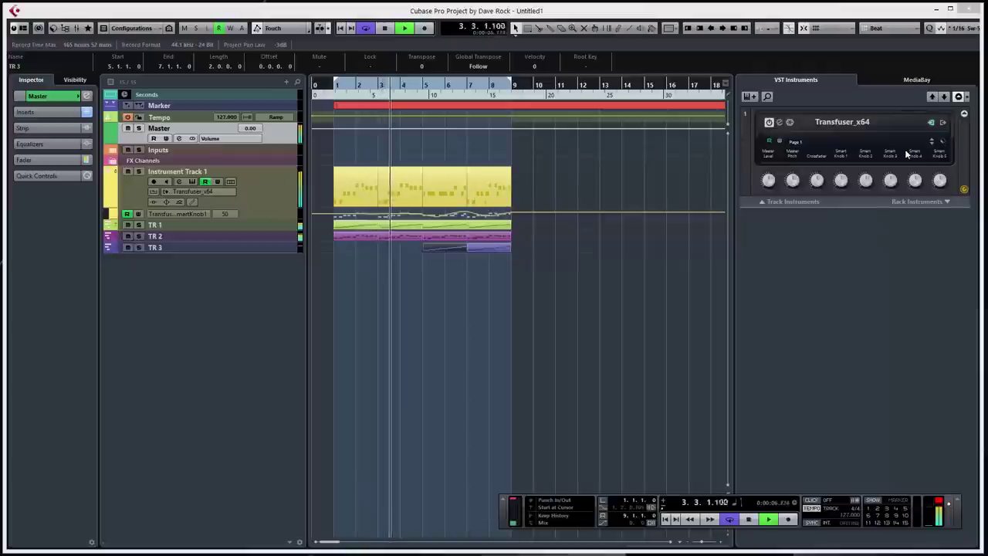